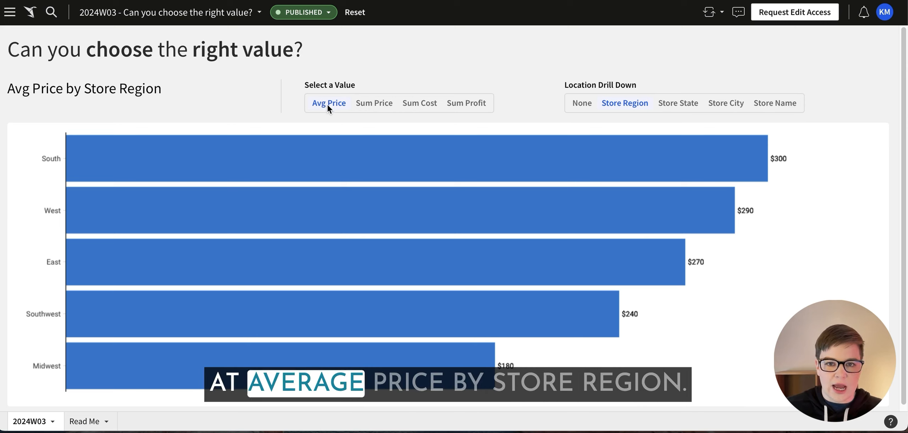
- Preview the finished chart with Sum Price, Sum Cost, Sum Profit and Avg Price, using Store State as the location level
{"action": "left_click", "coordinate": [373, 105]}
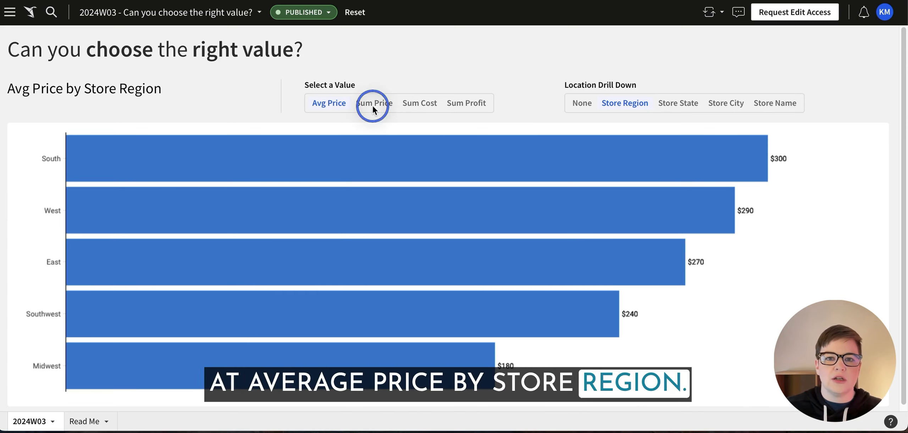
{"action": "left_click", "coordinate": [690, 102]}
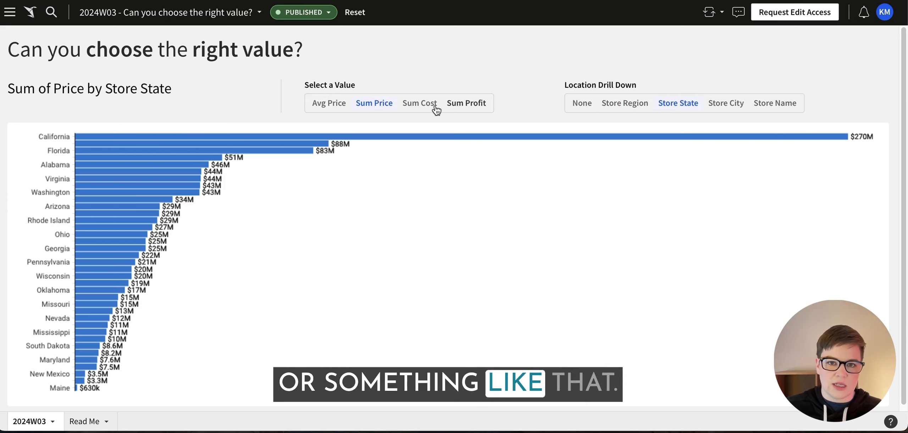
{"action": "left_click", "coordinate": [409, 102]}
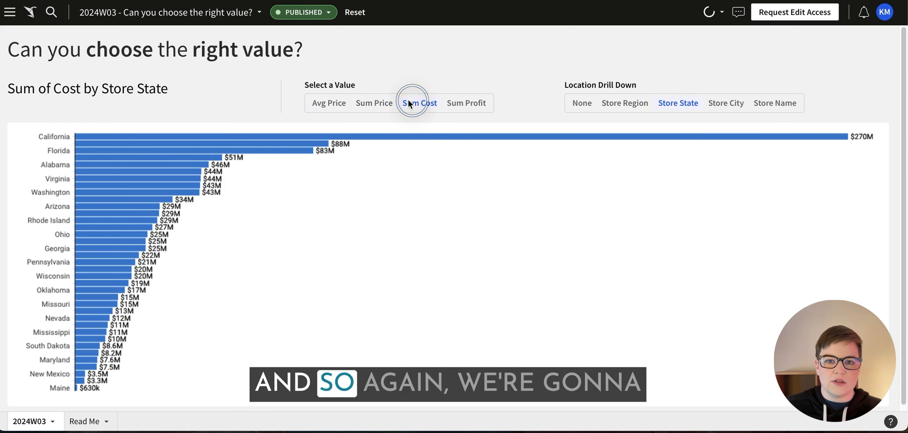
{"action": "left_click", "coordinate": [466, 102]}
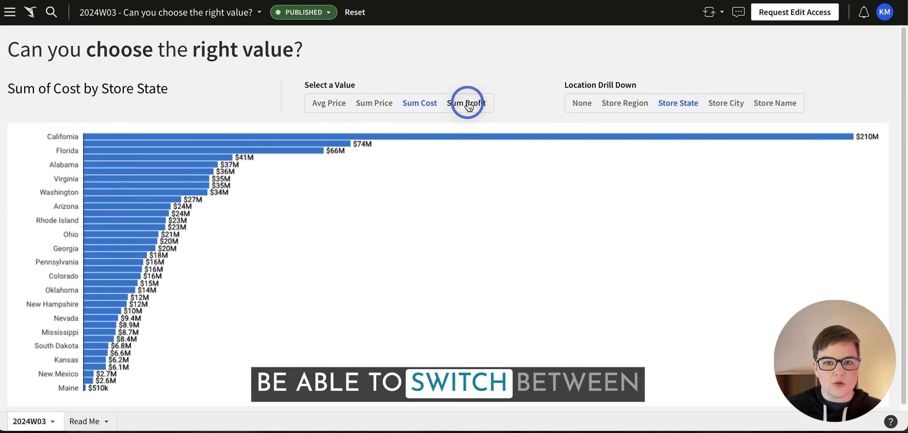
{"action": "left_click", "coordinate": [329, 103]}
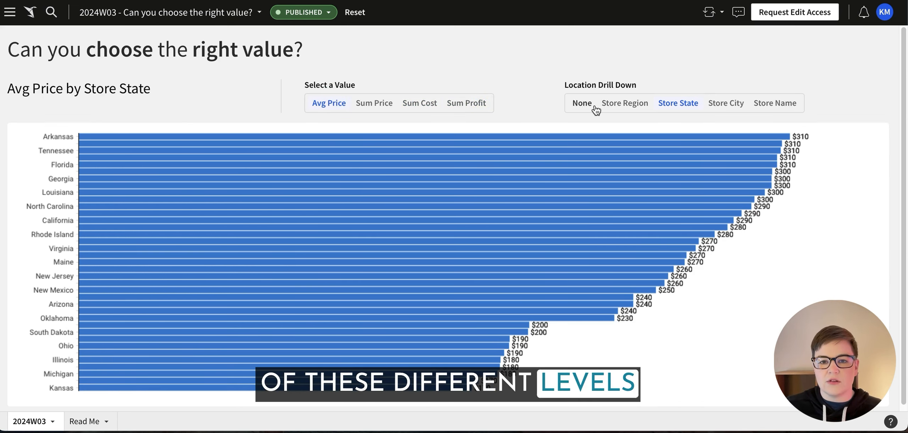
- Compare the None, Store Region and Store State location drill-down levels, ending on Store Region with Sum Price
{"action": "left_click", "coordinate": [582, 106]}
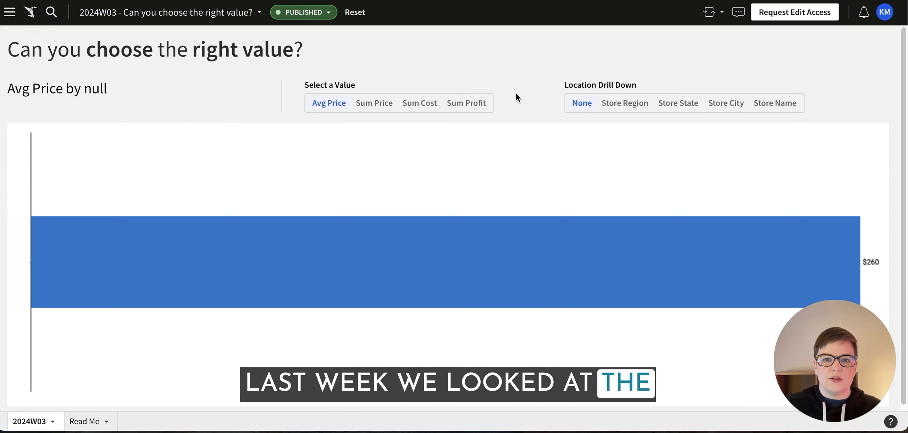
{"action": "left_click", "coordinate": [624, 104]}
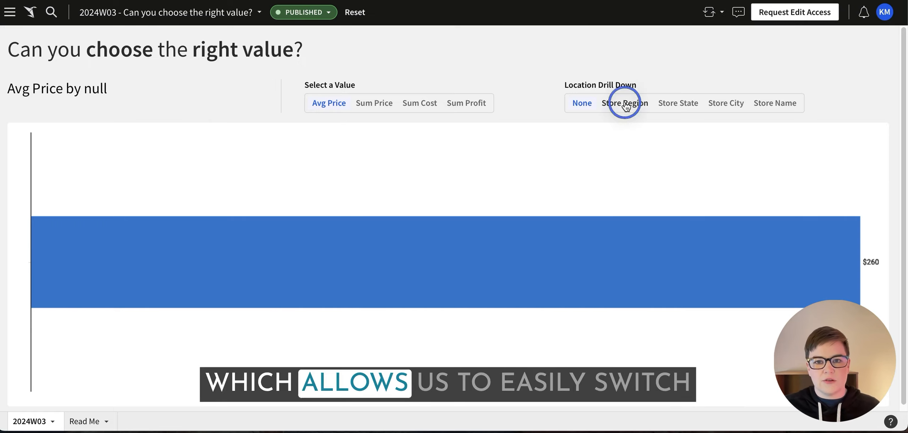
{"action": "left_click", "coordinate": [668, 104]}
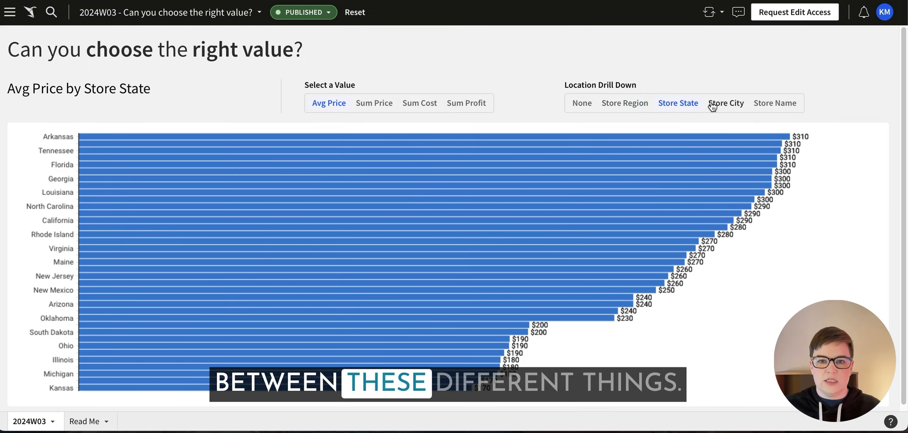
{"action": "left_click", "coordinate": [633, 104]}
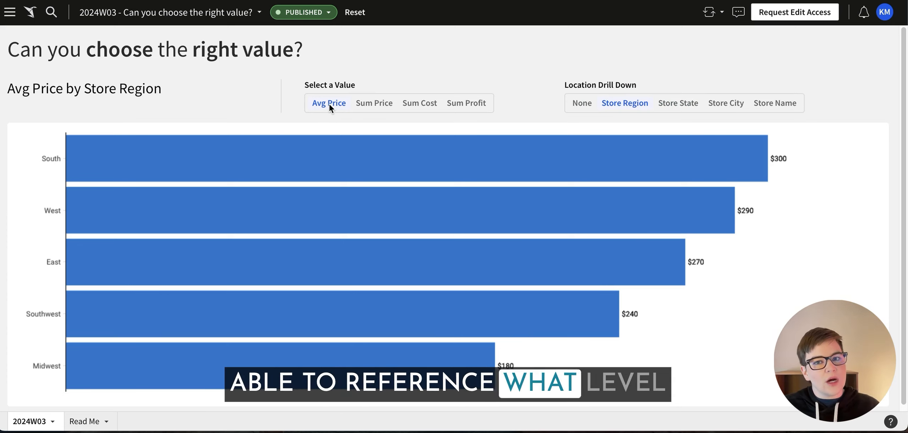
{"action": "left_click", "coordinate": [371, 105]}
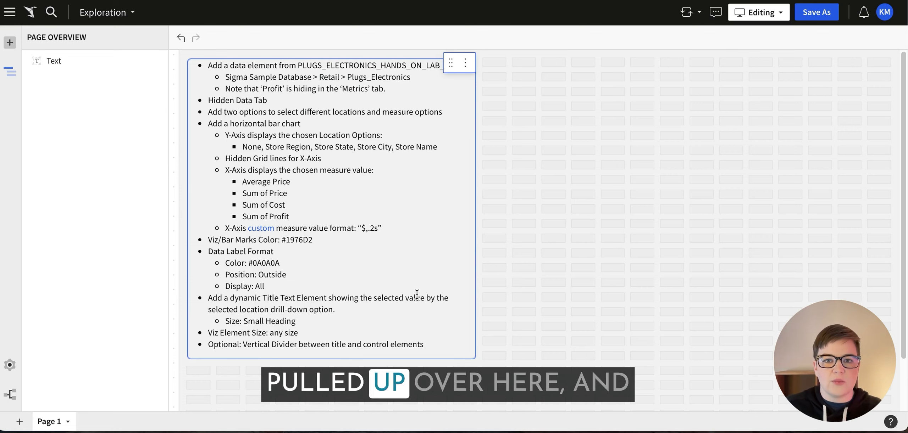
- Add a table sourced from PLUGS_ELECTRONICS_HANDS_ON_LAB_DATA in Sigma Sample Database > RETAIL > PLUGS_ELECTRONICS, with all columns
{"action": "left_click", "coordinate": [10, 42]}
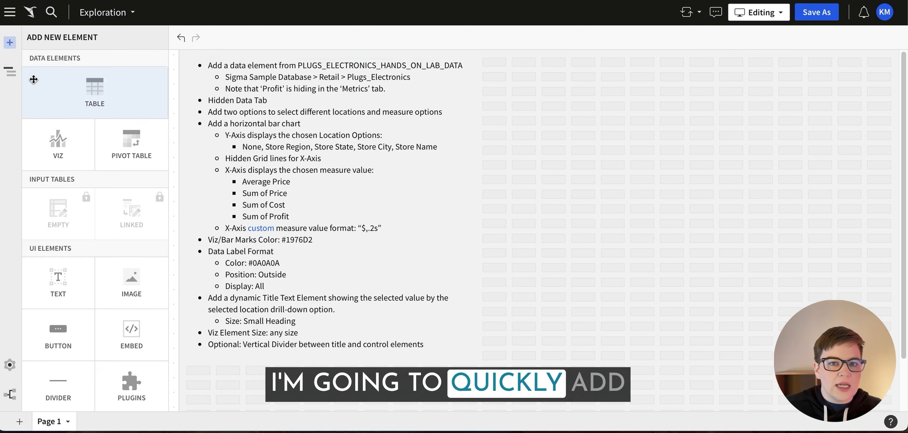
{"action": "left_click", "coordinate": [112, 89]}
{"action": "left_click", "coordinate": [104, 107]}
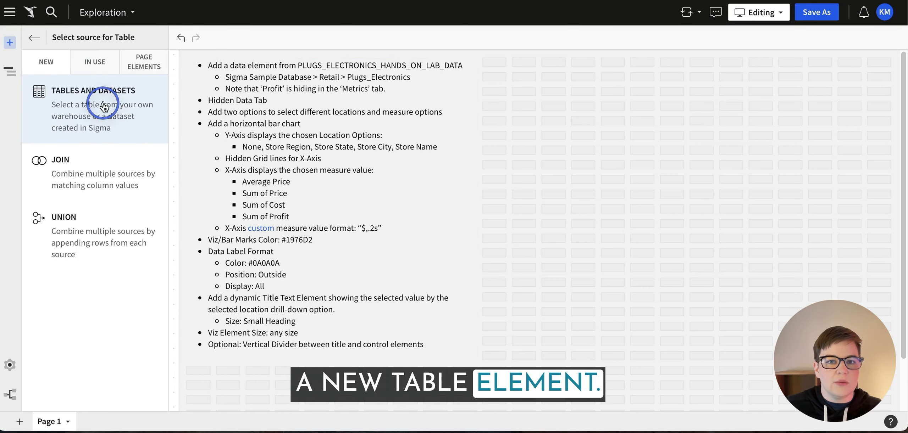
{"action": "left_click", "coordinate": [101, 229]}
{"action": "left_click", "coordinate": [144, 250]}
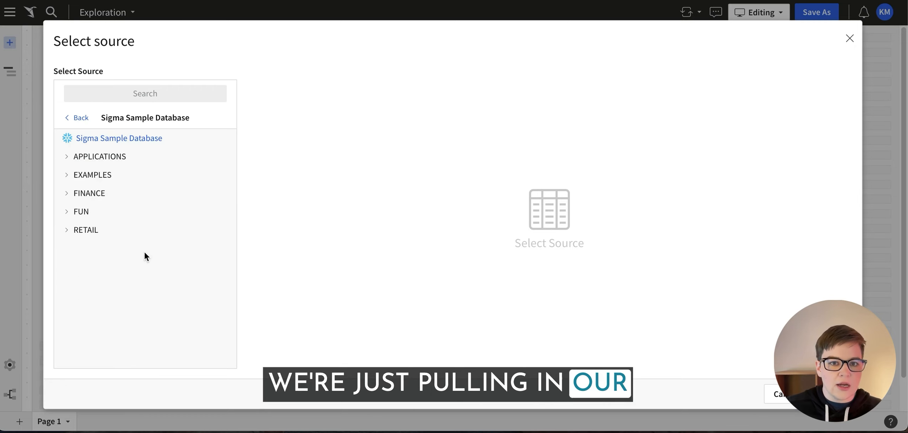
{"action": "left_click", "coordinate": [95, 231]}
{"action": "left_click", "coordinate": [141, 304]}
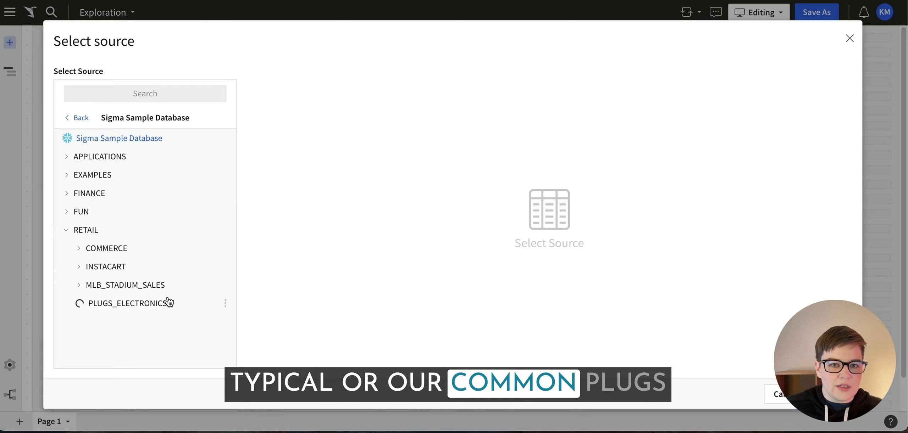
{"action": "left_click", "coordinate": [160, 355]}
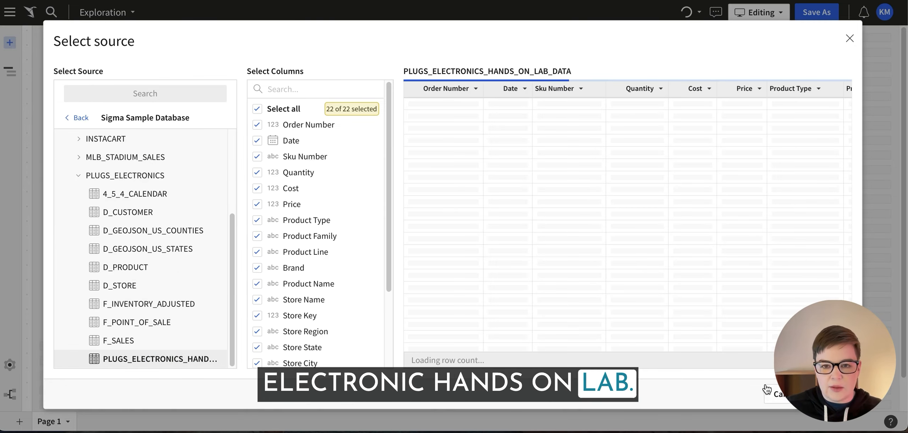
{"action": "left_click", "coordinate": [830, 394]}
- Move the data table up beside the requirements text and check its source metrics and columns
{"action": "left_click", "coordinate": [131, 111]}
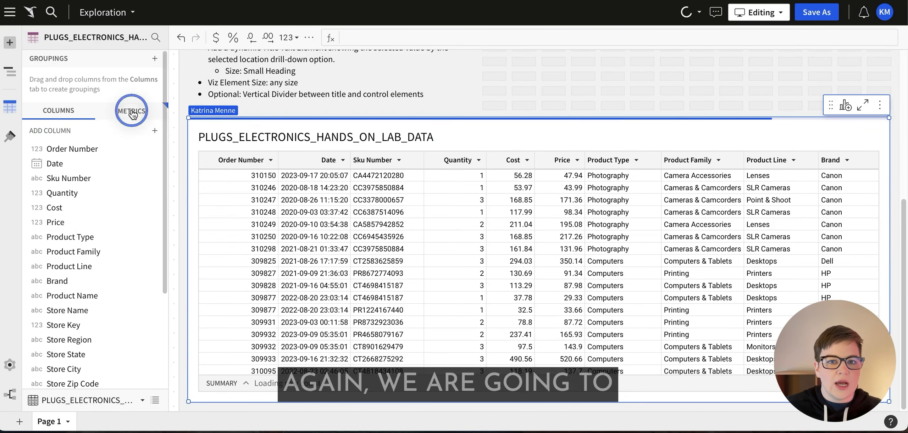
{"action": "left_click", "coordinate": [195, 172]}
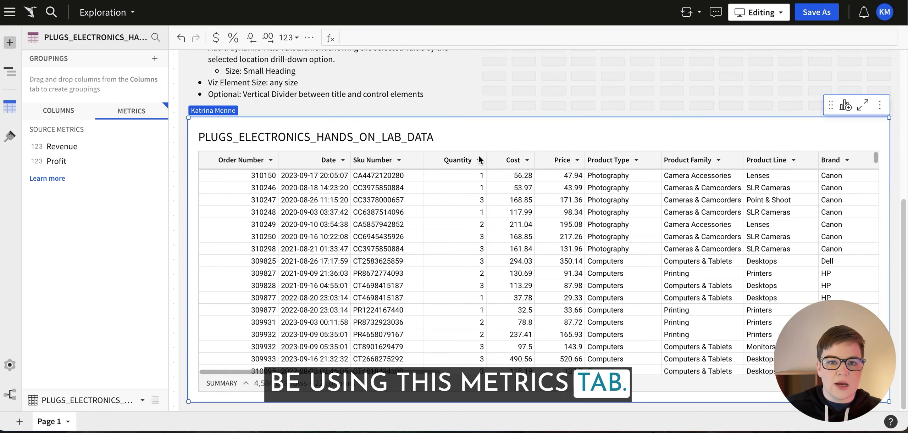
{"action": "scroll", "coordinate": [557, 135], "scroll_direction": "up", "scroll_amount": 5}
{"action": "left_click_drag", "start_coordinate": [415, 382], "coordinate": [655, 73]}
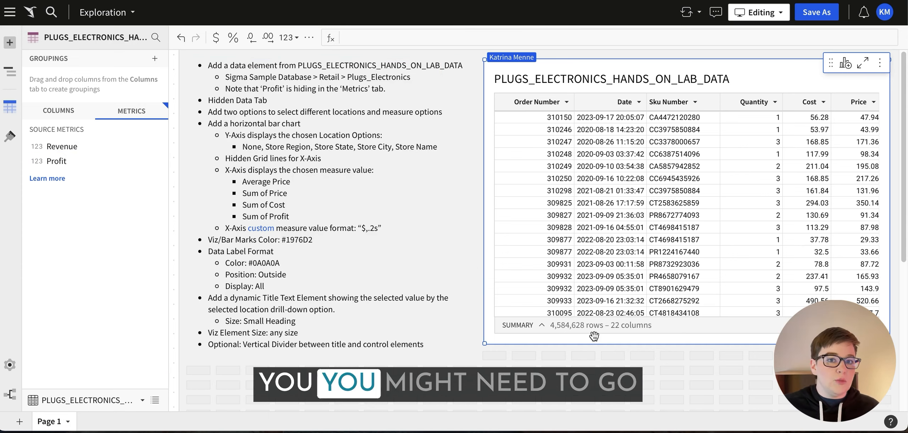
{"action": "left_click", "coordinate": [58, 110]}
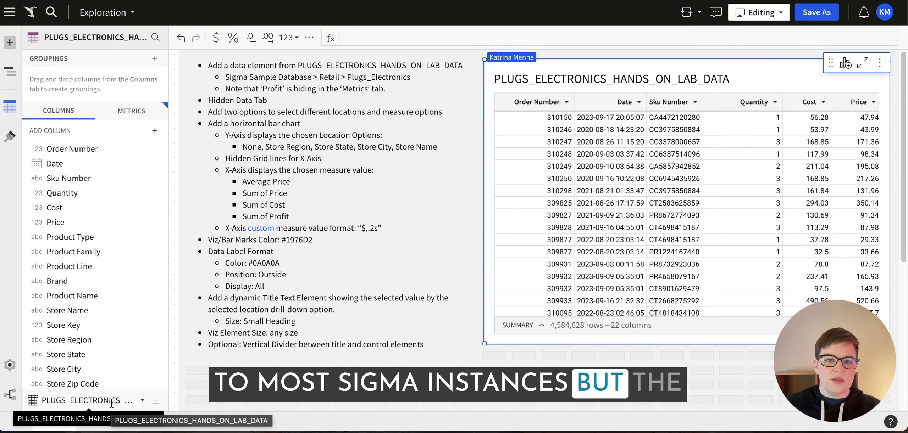
{"action": "left_click", "coordinate": [130, 109]}
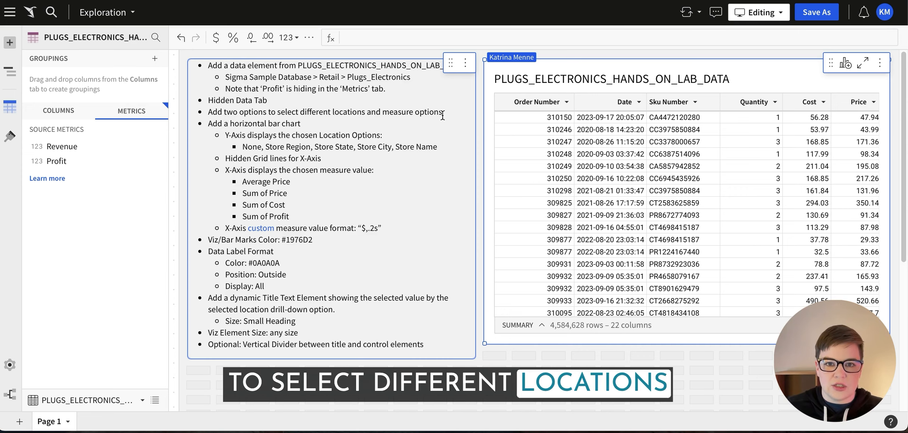
- Create a child visualization from the data table and make it a horizontal bar chart
{"action": "left_click", "coordinate": [846, 65]}
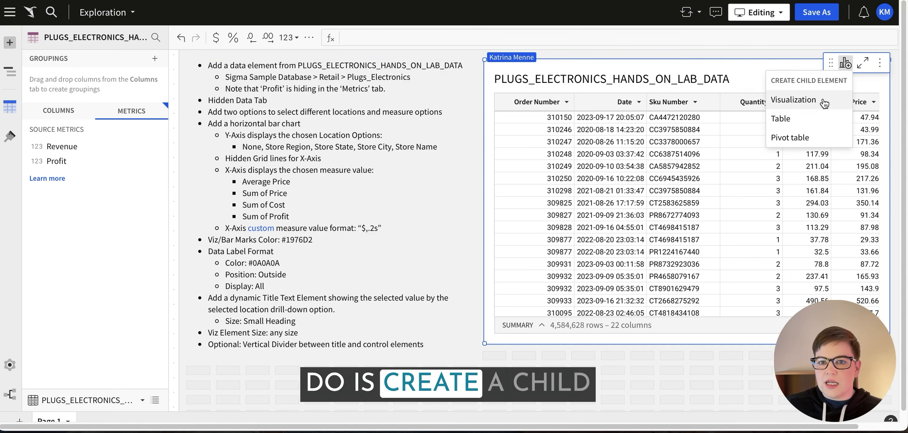
{"action": "left_click", "coordinate": [793, 100]}
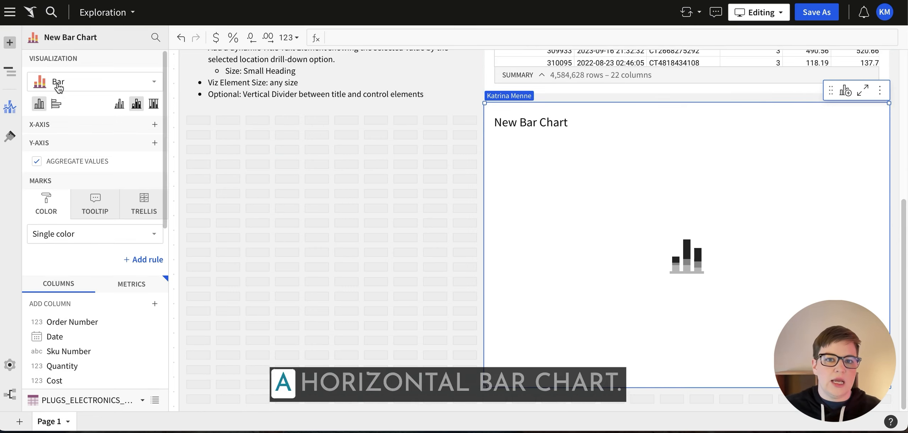
{"action": "left_click", "coordinate": [56, 104]}
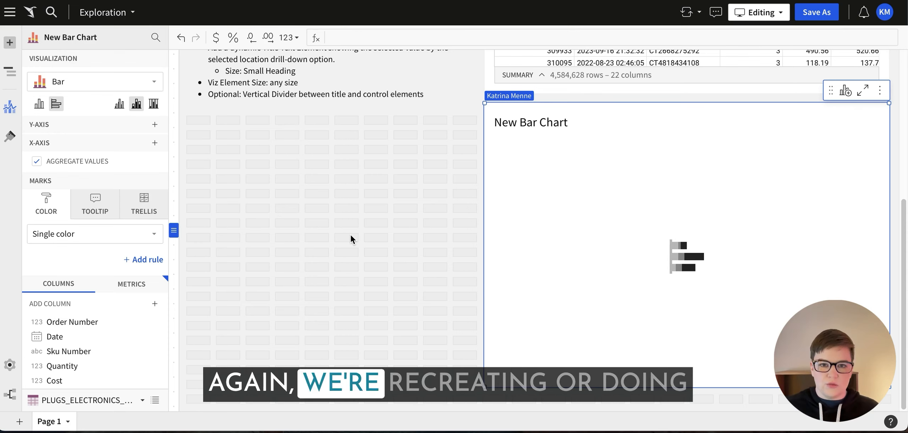
- Review the requirement for selecting location and measure options in the instructions, and dismiss the dynamic text tip
{"action": "scroll", "coordinate": [464, 216], "scroll_direction": "up", "scroll_amount": 1}
{"action": "scroll", "coordinate": [463, 215], "scroll_direction": "up", "scroll_amount": 10}
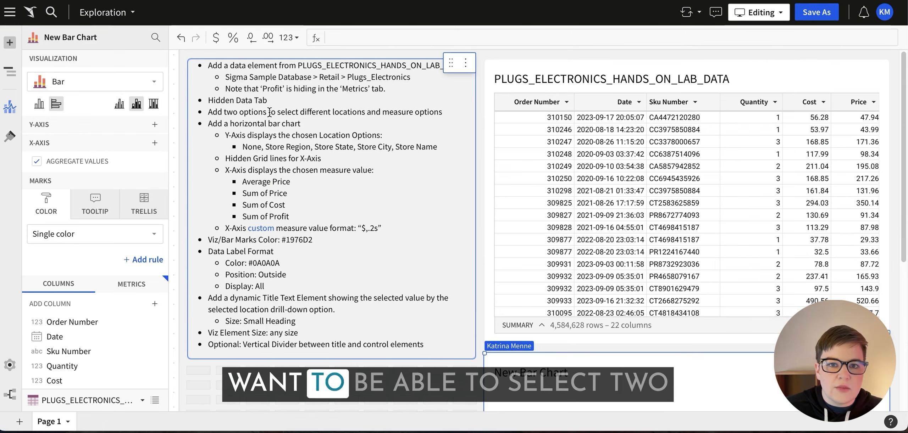
{"action": "left_click_drag", "start_coordinate": [287, 113], "coordinate": [442, 113]}
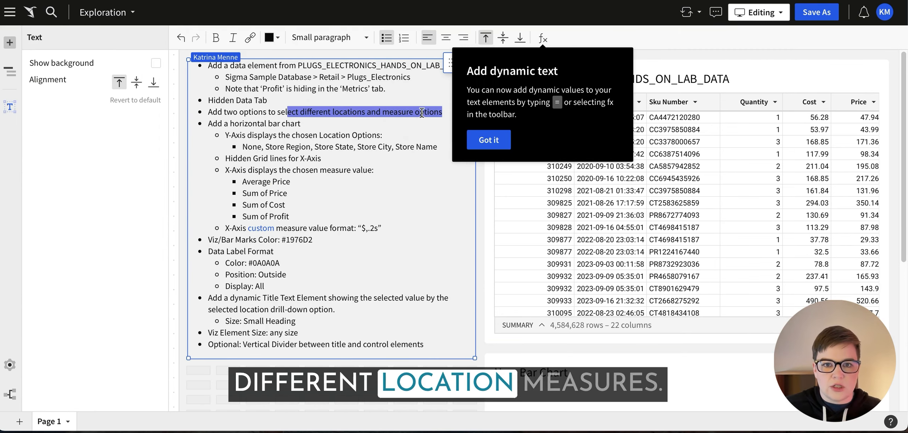
{"action": "left_click", "coordinate": [415, 113]}
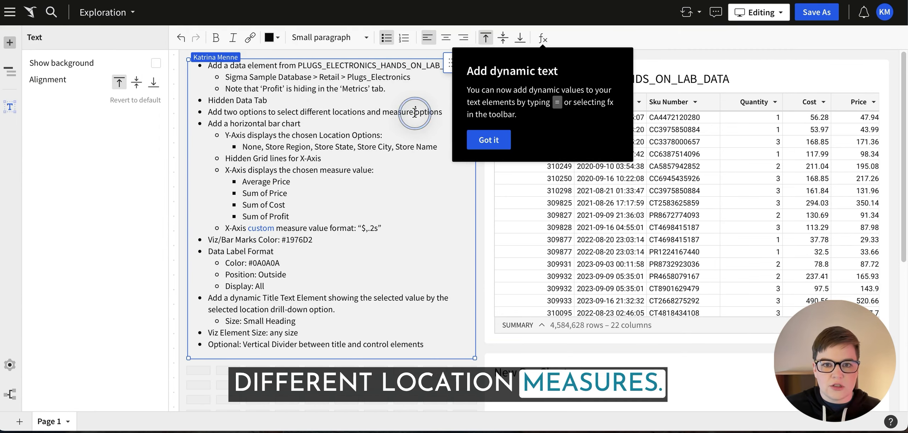
{"action": "left_click", "coordinate": [497, 141]}
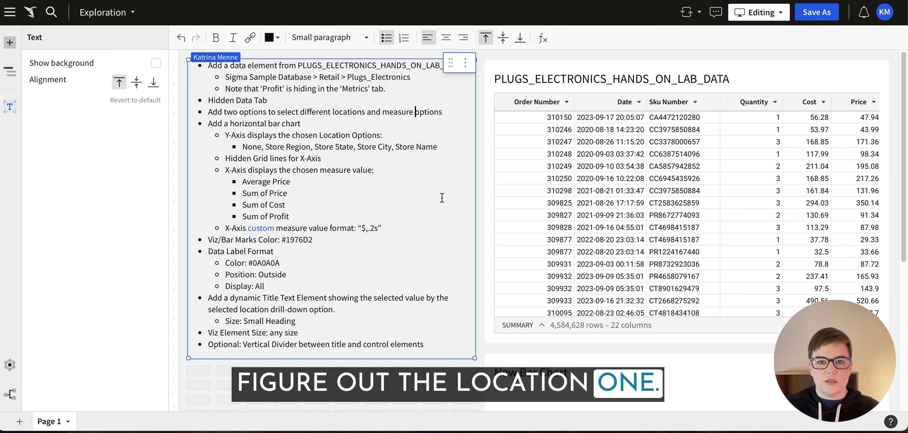
- Add a segmented control in the empty area below the requirements text
{"action": "scroll", "coordinate": [436, 197], "scroll_direction": "down", "scroll_amount": 3}
{"action": "scroll", "coordinate": [431, 197], "scroll_direction": "down", "scroll_amount": 3}
{"action": "left_click", "coordinate": [520, 212]}
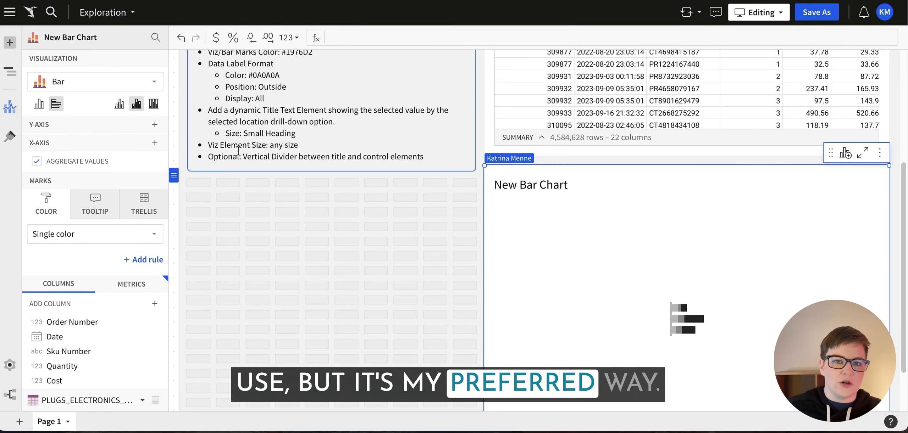
{"action": "left_click", "coordinate": [13, 44]}
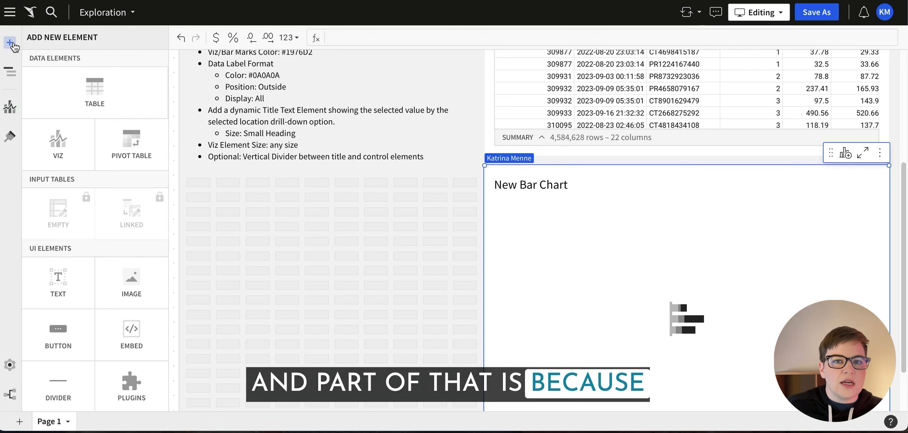
{"action": "scroll", "coordinate": [88, 270], "scroll_direction": "down", "scroll_amount": 5}
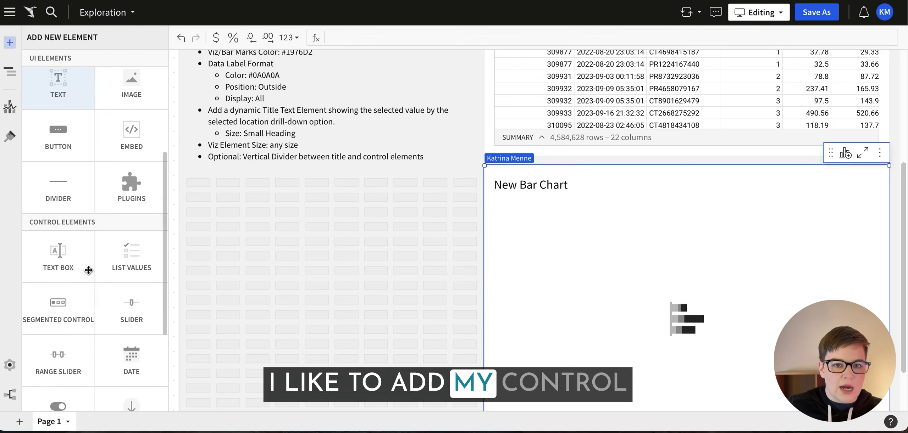
{"action": "scroll", "coordinate": [88, 270], "scroll_direction": "down", "scroll_amount": 4}
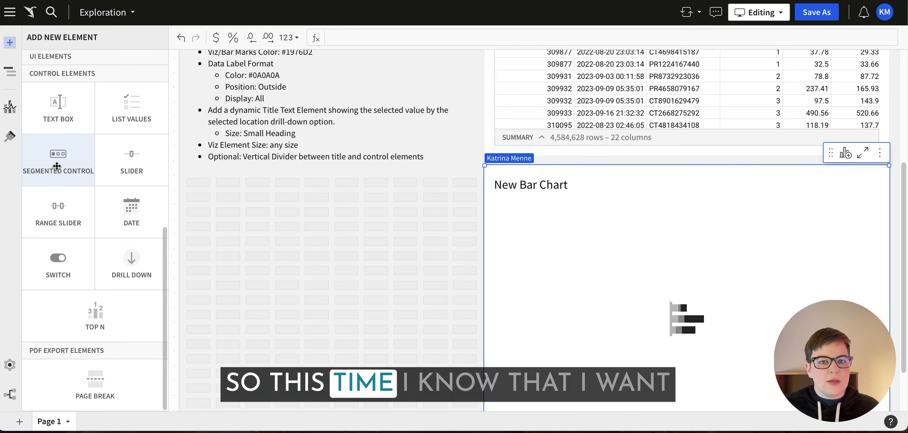
{"action": "left_click_drag", "start_coordinate": [53, 164], "coordinate": [262, 226]}
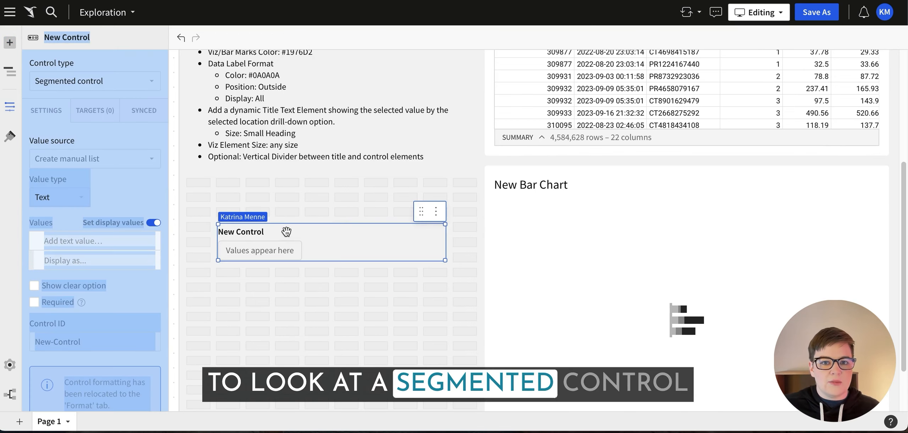
- Set the segmented control's value type to Number
{"action": "left_click", "coordinate": [342, 203]}
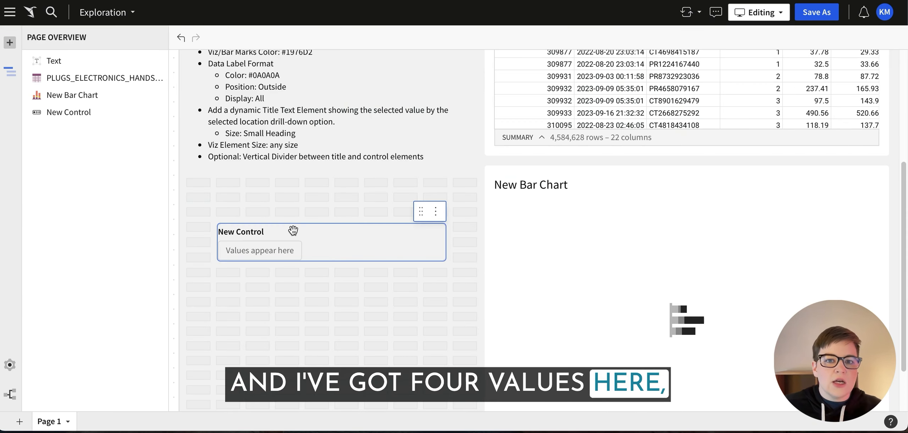
{"action": "left_click", "coordinate": [292, 230]}
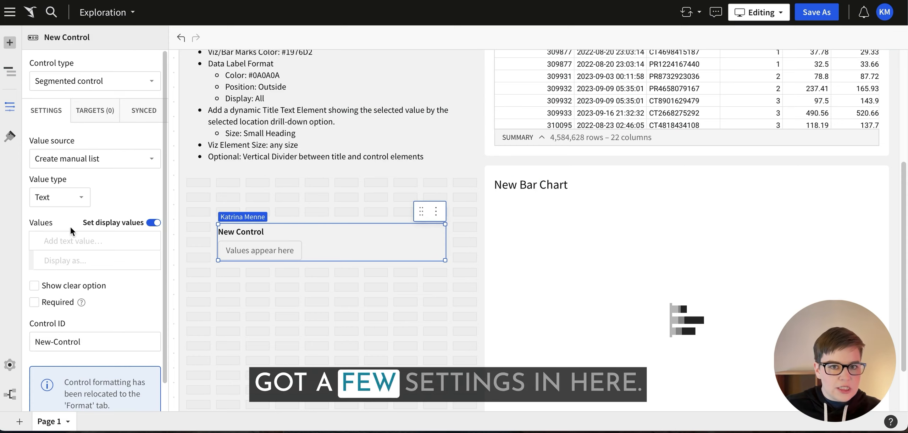
{"action": "left_click", "coordinate": [85, 198]}
{"action": "left_click", "coordinate": [58, 242]}
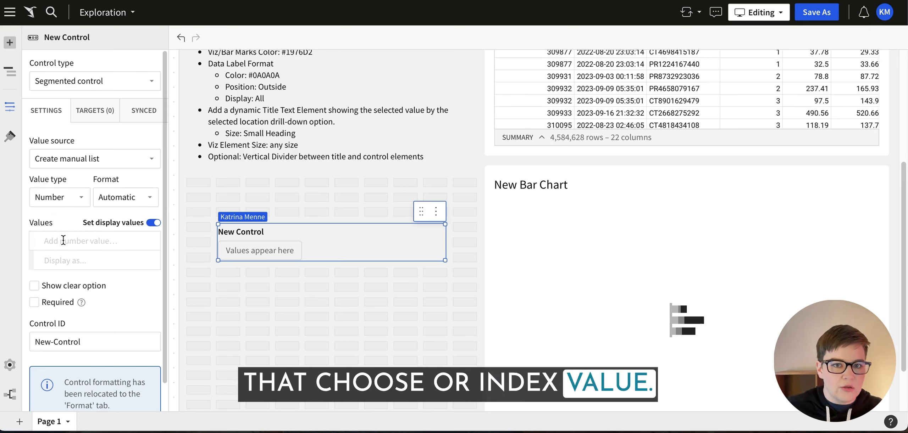
- Add the number value 1 to the segmented control's manual list and display it as Avg Price
{"action": "left_click", "coordinate": [66, 197]}
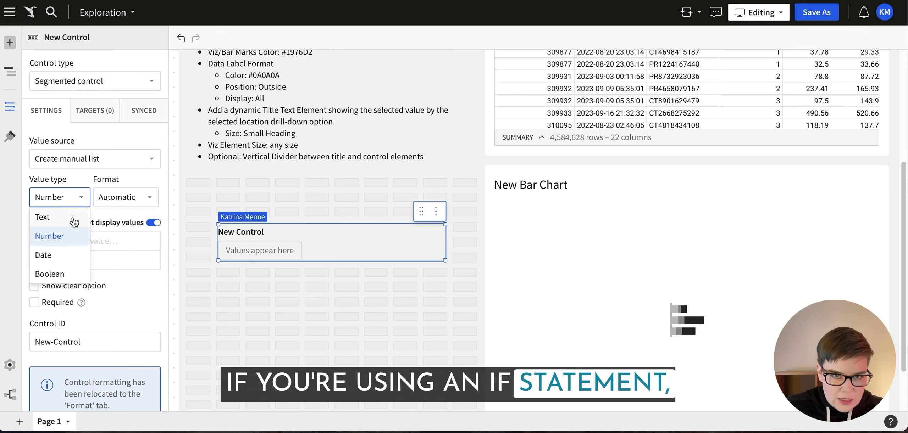
{"action": "left_click", "coordinate": [76, 184]}
{"action": "left_click", "coordinate": [73, 241]}
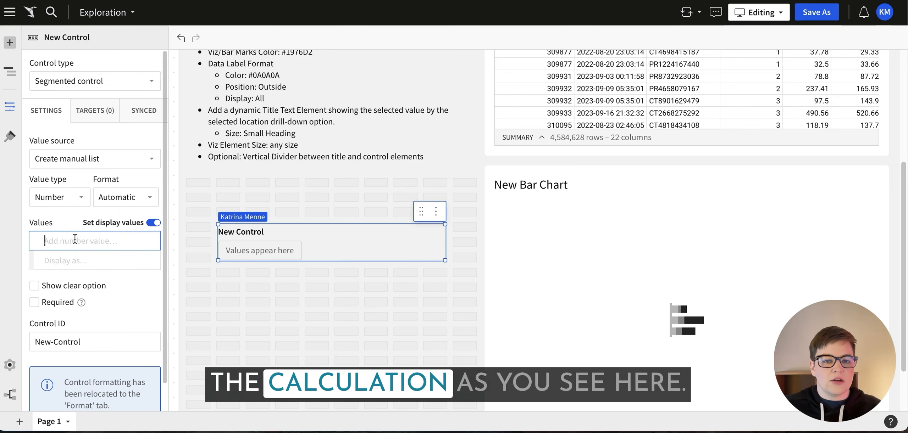
{"action": "type", "text": "1"}
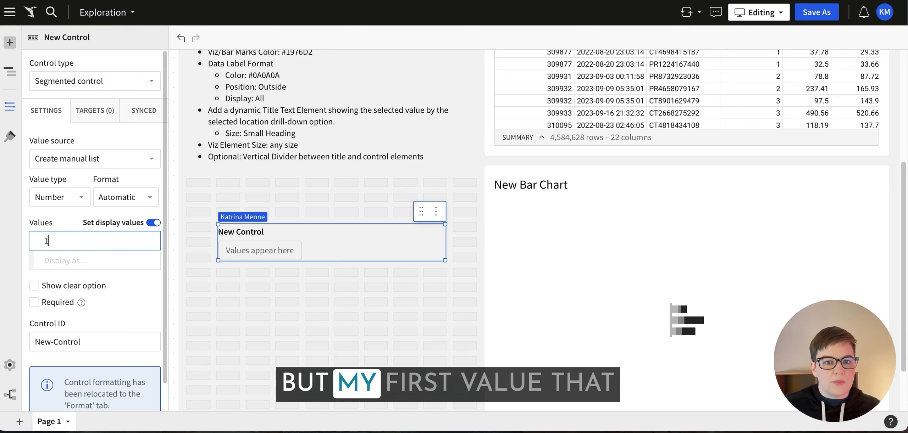
{"action": "left_click", "coordinate": [67, 262]}
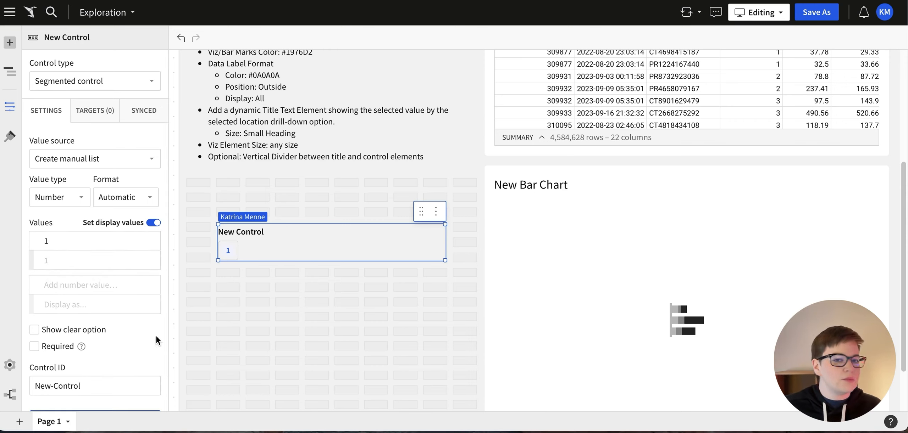
{"action": "left_click", "coordinate": [106, 262]}
{"action": "type", "text": "Avg Pr"}
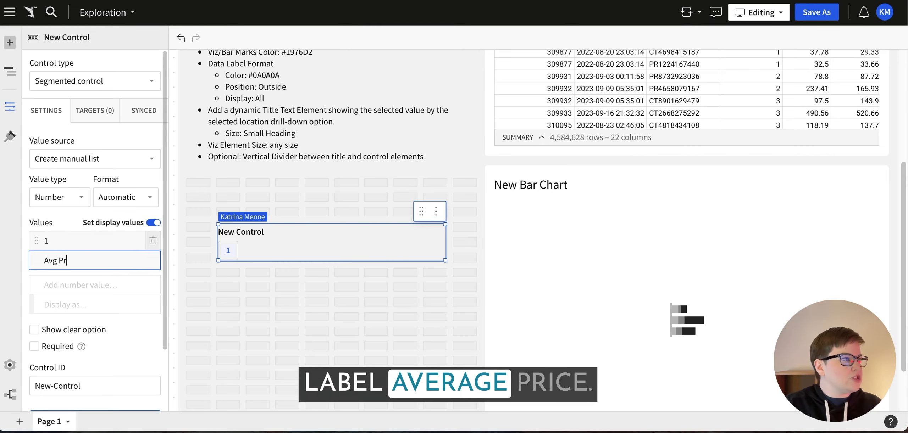
{"action": "type", "text": "ice"}
{"action": "key", "text": "Tab"}
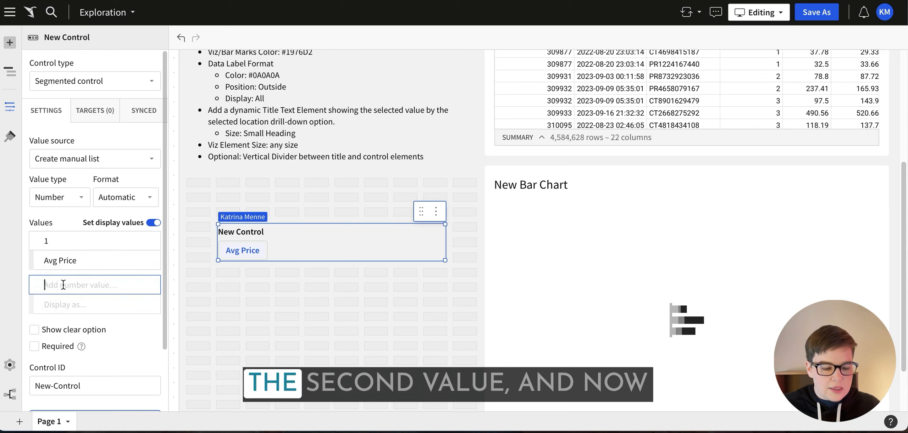
- Add the number value 2 to the control's list and display it as Sum Price
{"action": "type", "text": "2"}
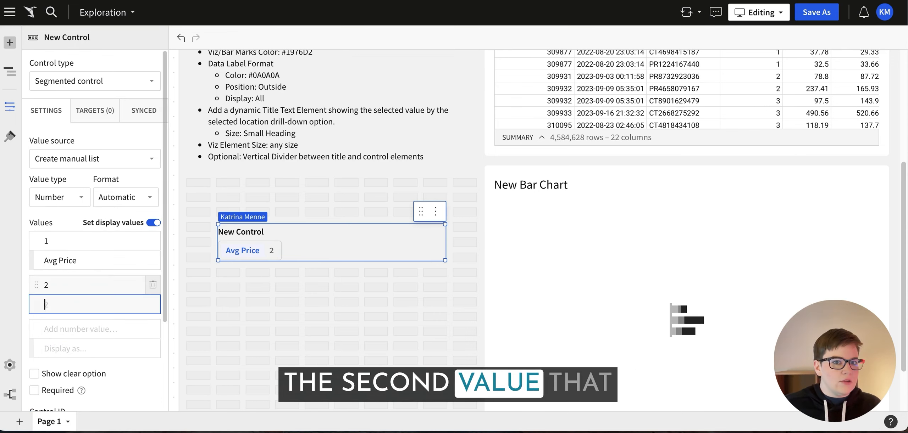
{"action": "key", "text": "Tab"}
{"action": "type", "text": "Sum"}
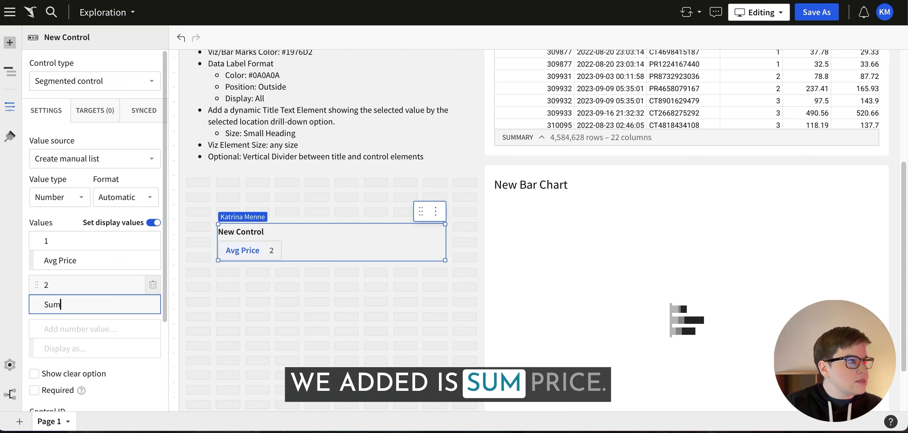
{"action": "type", "text": " Price"}
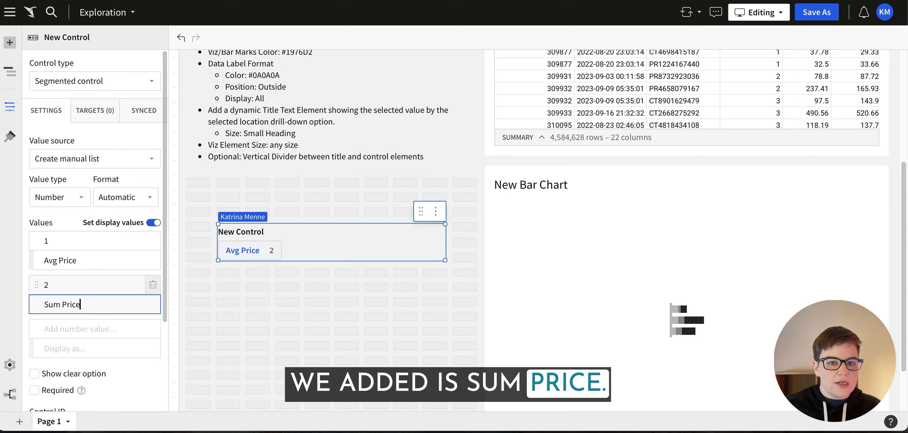
- Add the number value 3 to the control's list and display it as Sum Cost
{"action": "left_click", "coordinate": [49, 328]}
{"action": "type", "text": "3"}
{"action": "key", "text": "Tab"}
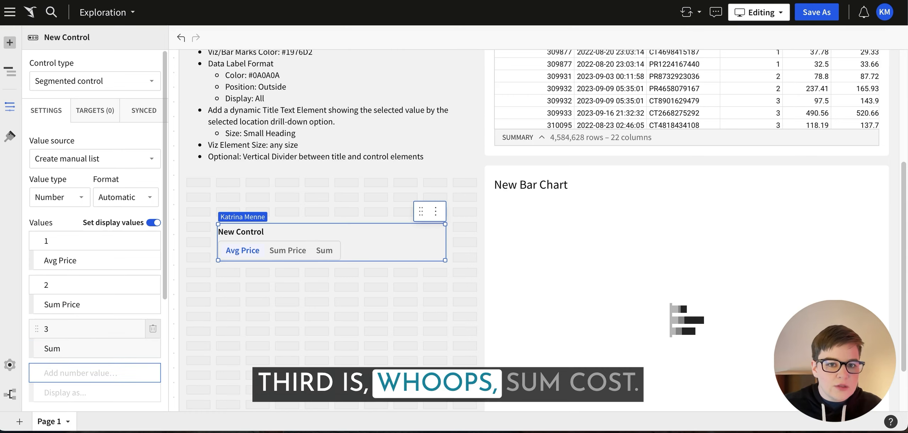
{"action": "left_click", "coordinate": [88, 350]}
{"action": "type", "text": "Cos"}
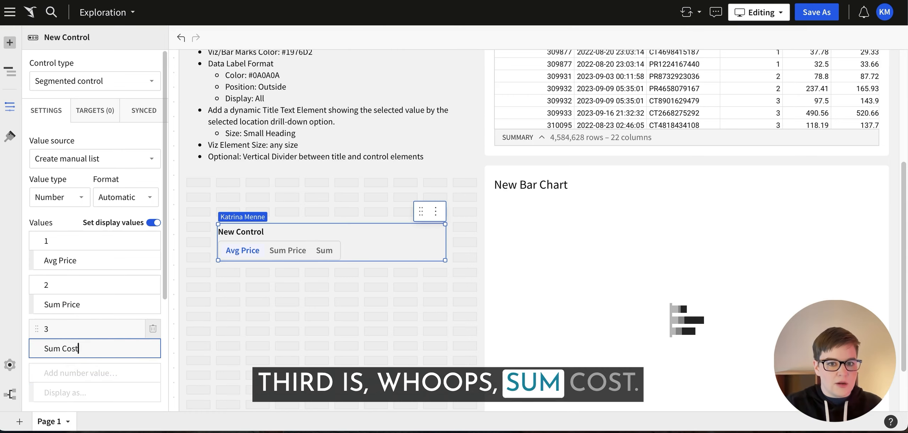
{"action": "type", "text": "t"}
- Add the number value 4 to the control's list and display it as Sum Profit
{"action": "left_click", "coordinate": [84, 371]}
{"action": "type", "text": "4"}
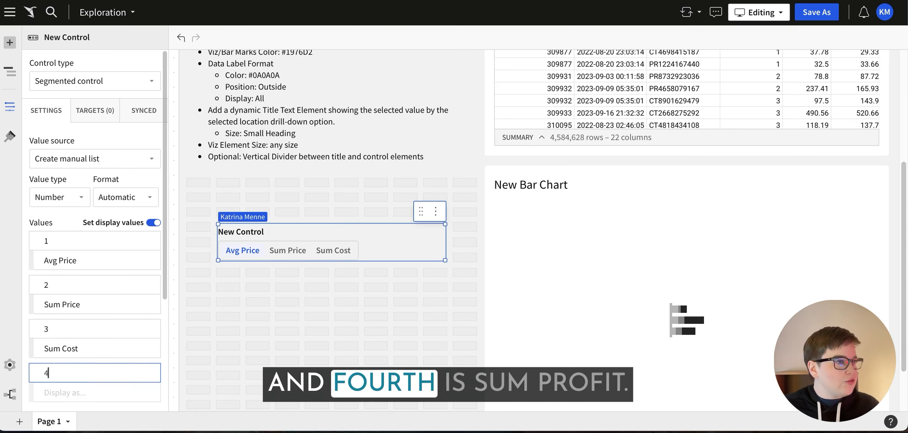
{"action": "scroll", "coordinate": [119, 336], "scroll_direction": "down", "scroll_amount": 2}
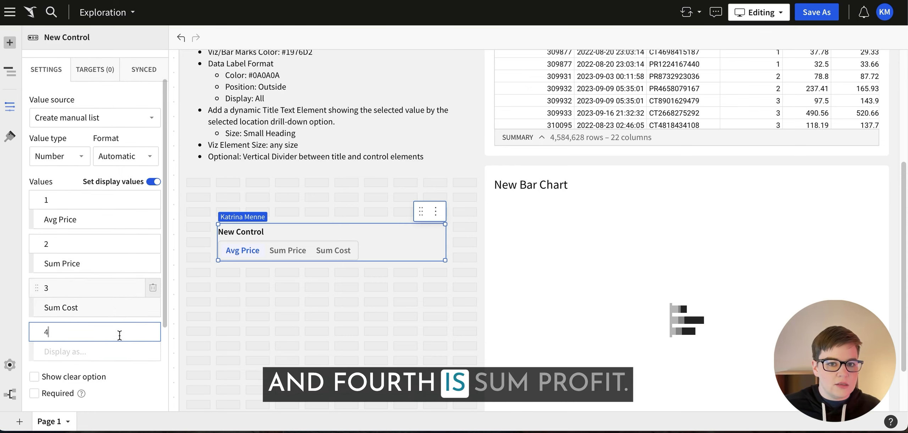
{"action": "left_click", "coordinate": [97, 352]}
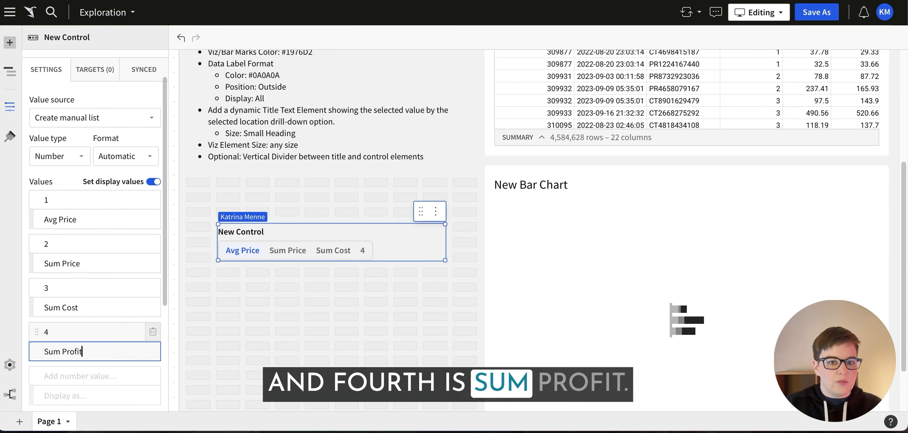
{"action": "type", "text": "Sum Profit"}
{"action": "scroll", "coordinate": [124, 312], "scroll_direction": "down", "scroll_amount": 1}
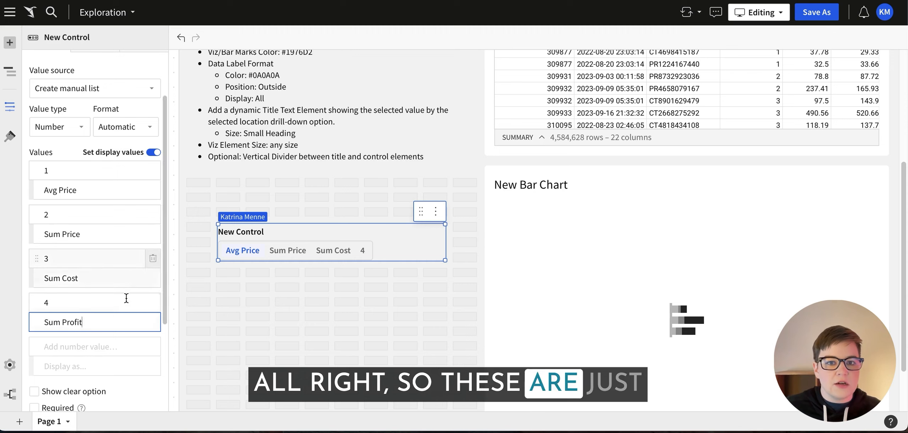
{"action": "left_click", "coordinate": [102, 346]}
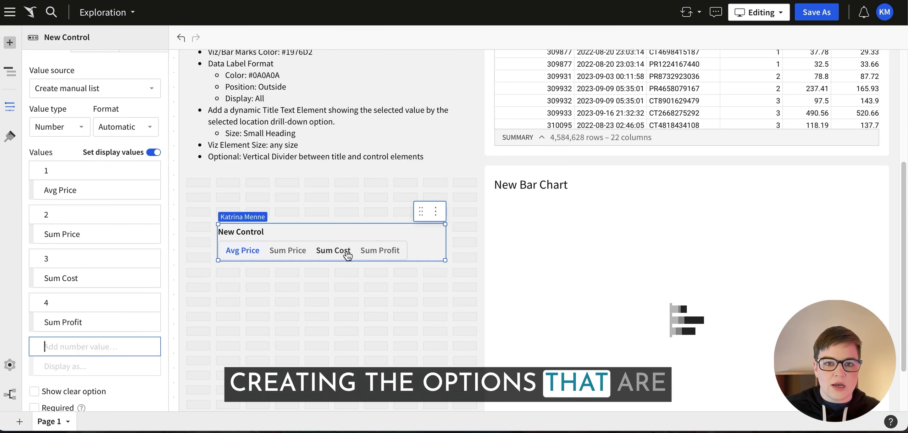
- Name the control Selected Value with the ID Selected-Value, and move it up beneath the requirements text, aligned with the text's edge
{"action": "scroll", "coordinate": [144, 317], "scroll_direction": "down", "scroll_amount": 5}
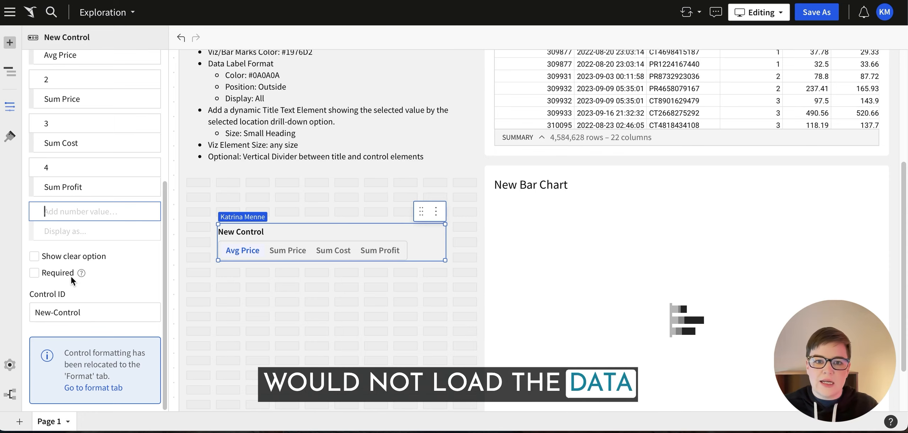
{"action": "left_click_drag", "start_coordinate": [81, 313], "coordinate": [32, 310]}
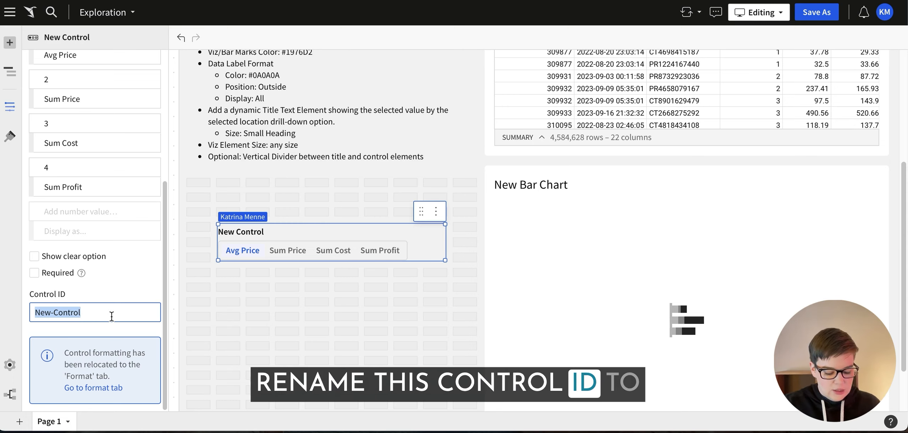
{"action": "type", "text": "Selected Valu"}
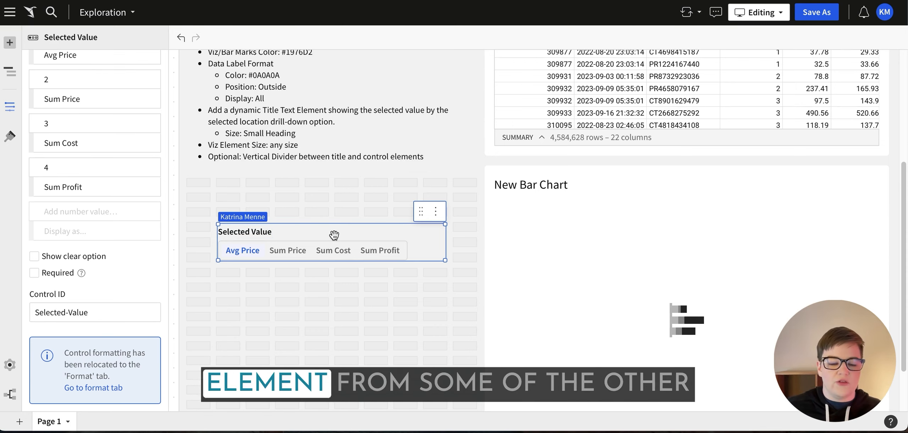
{"action": "left_click_drag", "start_coordinate": [333, 235], "coordinate": [302, 206]}
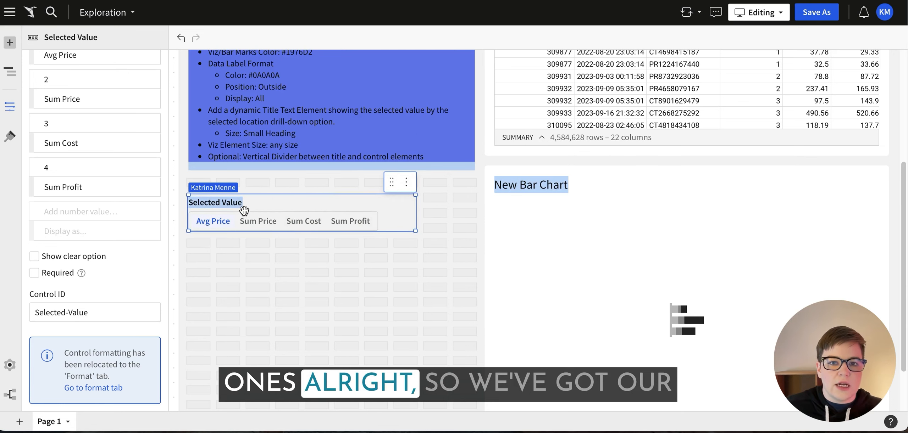
{"action": "left_click", "coordinate": [279, 252]}
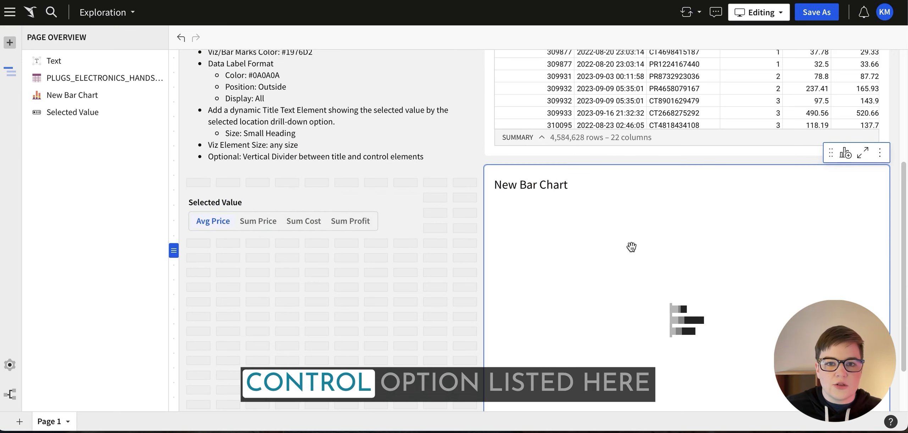
- Test the Selected Value control by switching through Sum Price, Sum Cost and Sum Profit, and return it to Avg Price
{"action": "left_click", "coordinate": [262, 221]}
{"action": "left_click", "coordinate": [303, 224]}
{"action": "left_click", "coordinate": [349, 222]}
{"action": "left_click", "coordinate": [212, 223]}
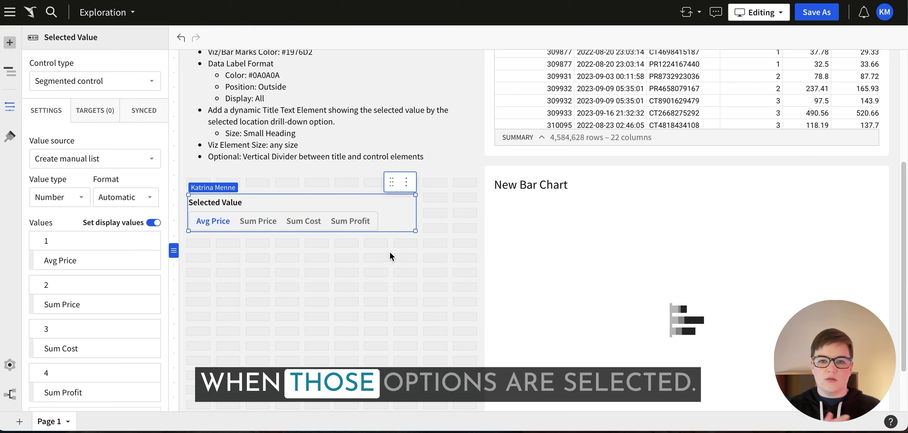
- Add a new calculated column to the bar chart's X-axis and begin its formula with Choose, using [Selected-Value] as the index
{"action": "left_click", "coordinate": [517, 220]}
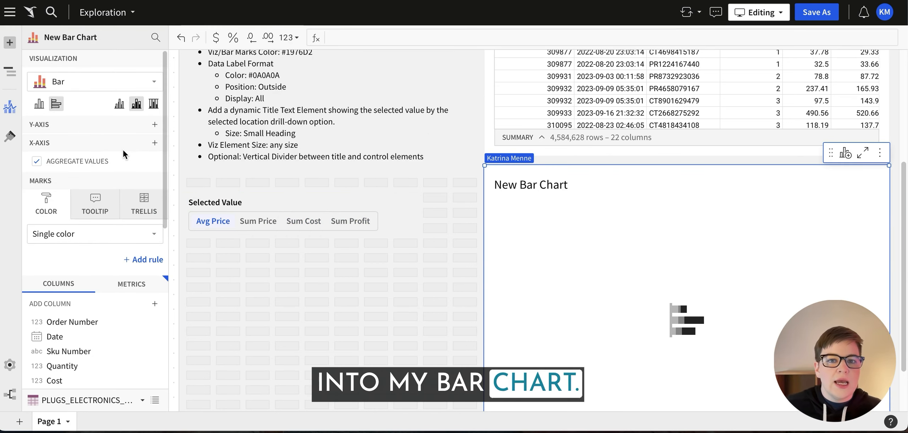
{"action": "left_click", "coordinate": [155, 145]}
{"action": "left_click", "coordinate": [184, 161]}
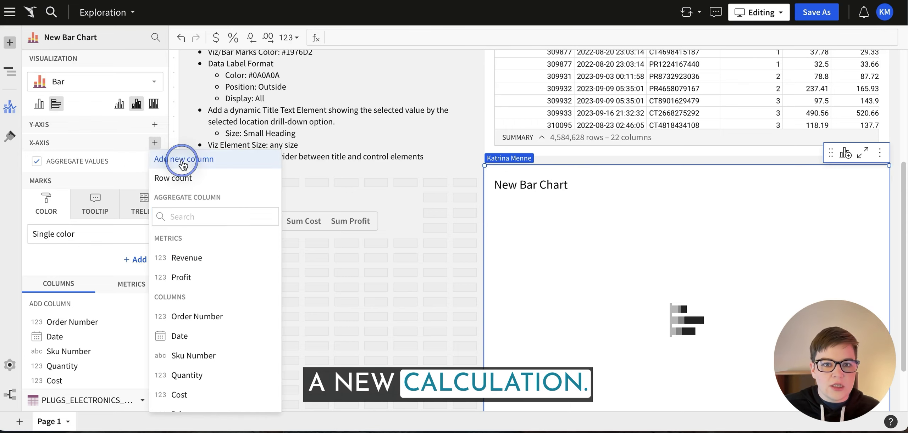
{"action": "type", "text": "cho"}
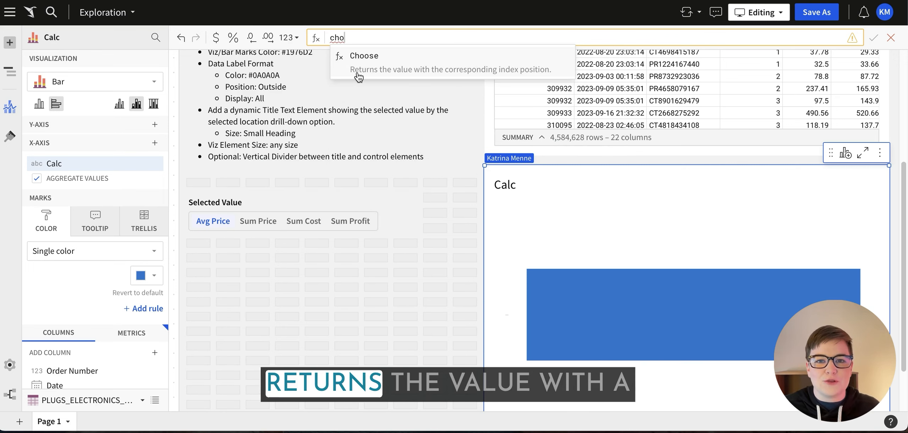
{"action": "left_click", "coordinate": [514, 74]}
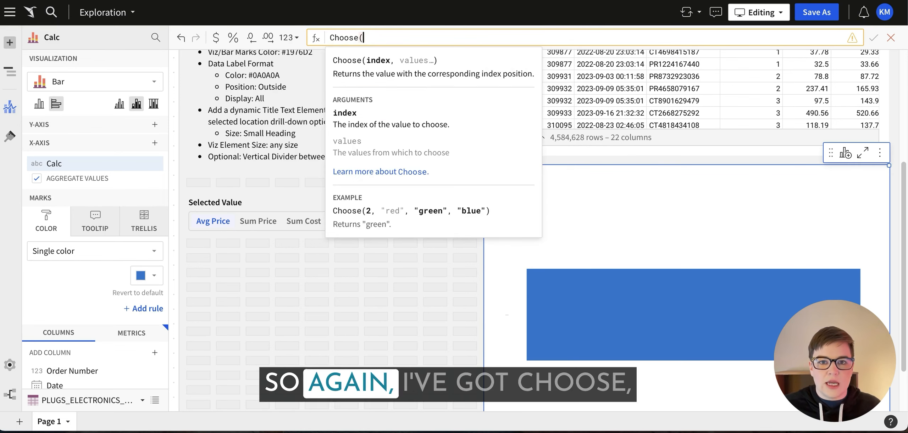
{"action": "left_click", "coordinate": [264, 207]}
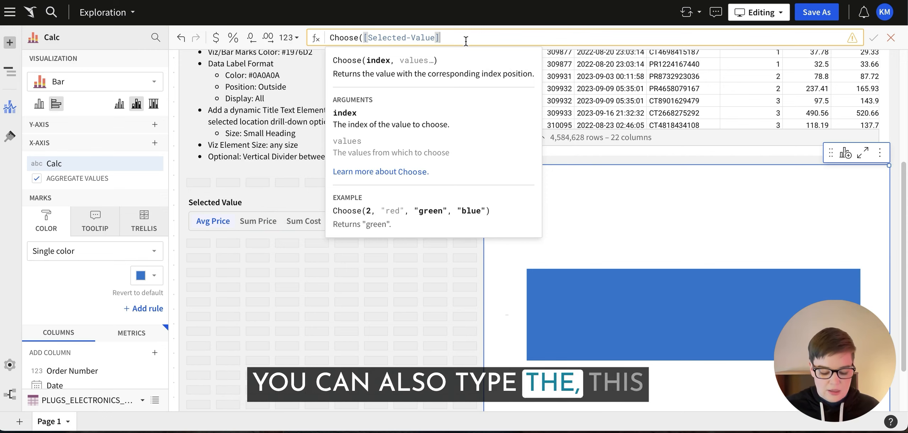
{"action": "type", "text": ","}
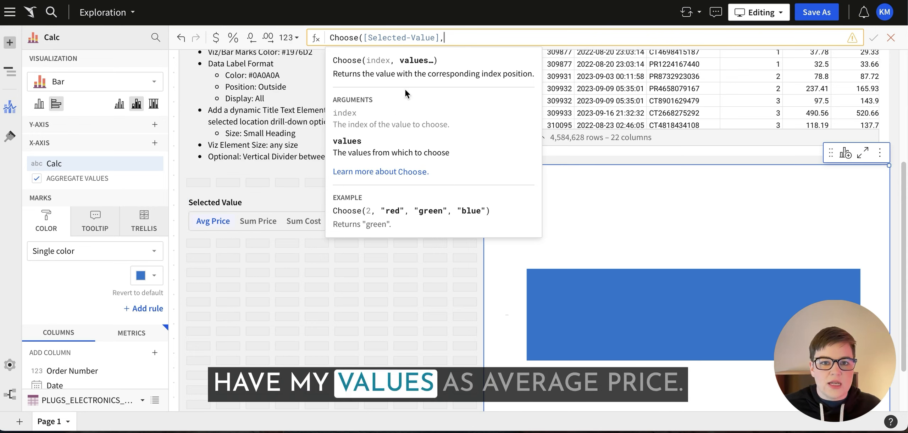
- Enter avg([Price]) as the first value of the Choose formula
{"action": "type", "text": "avg"}
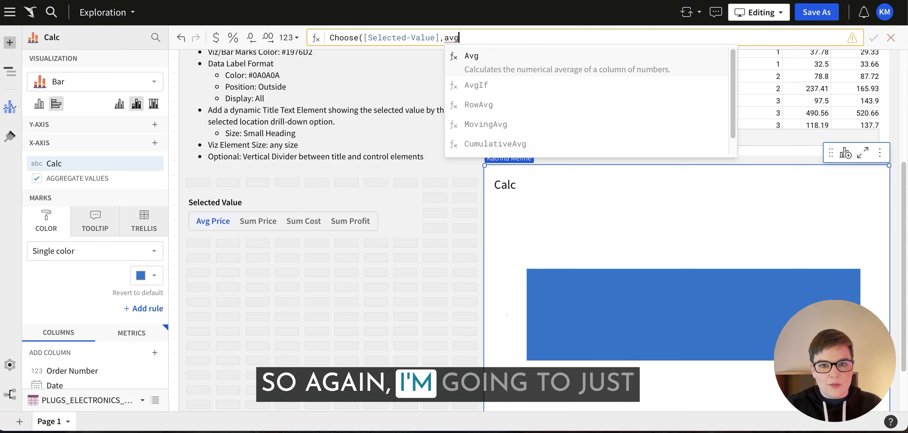
{"action": "type", "text": "("}
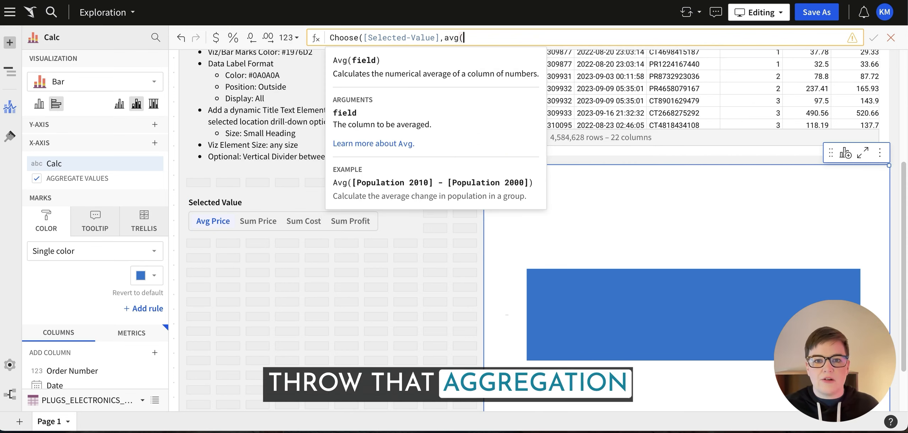
{"action": "type", "text": "[Pri"}
{"action": "key", "text": "Return"}
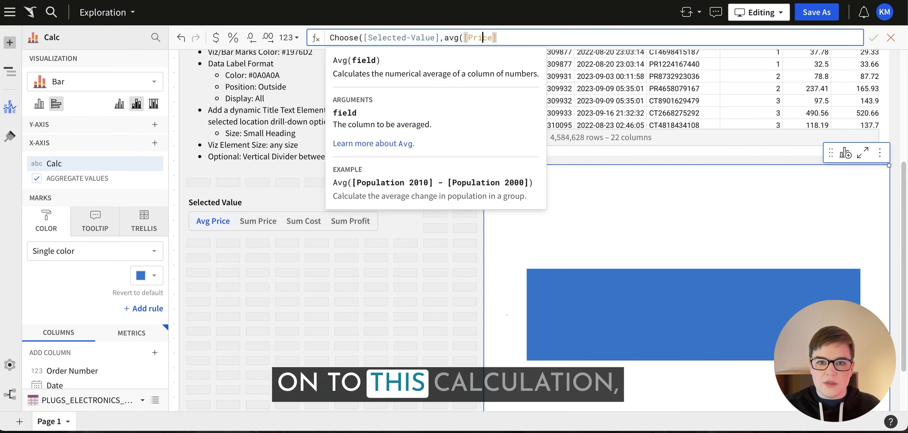
{"action": "type", "text": ")"}
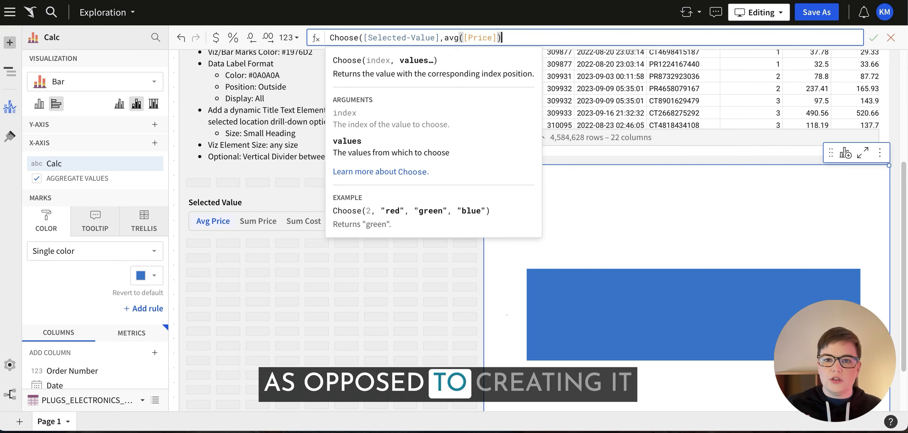
- Add sum([Price]) and sum([Cost]) as the second and third values of the Choose formula
{"action": "type", "text": ",sum(price"}
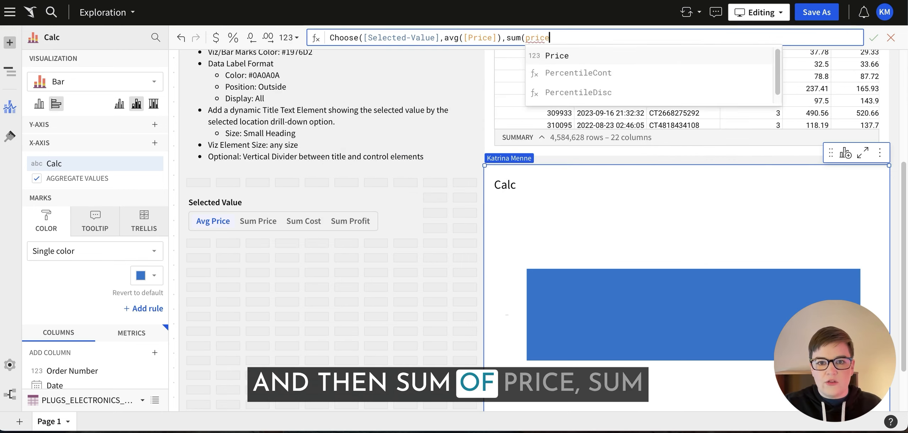
{"action": "key", "text": "Return"}
{"action": "type", "text": "),"}
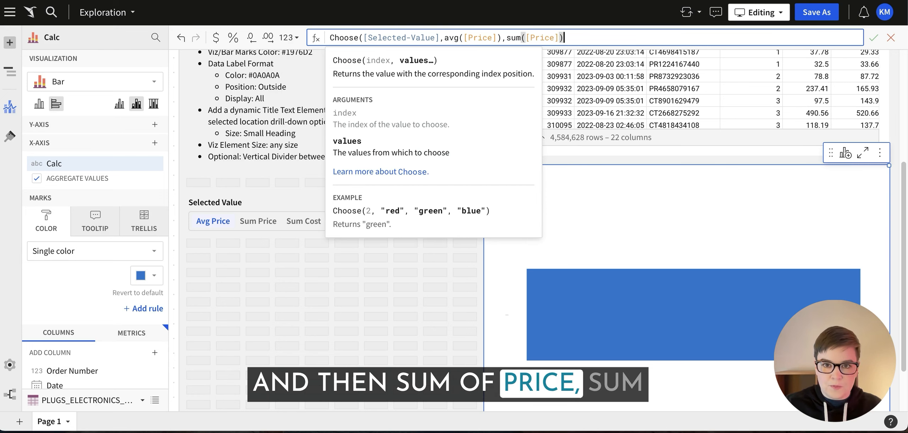
{"action": "type", "text": "sum(cost"}
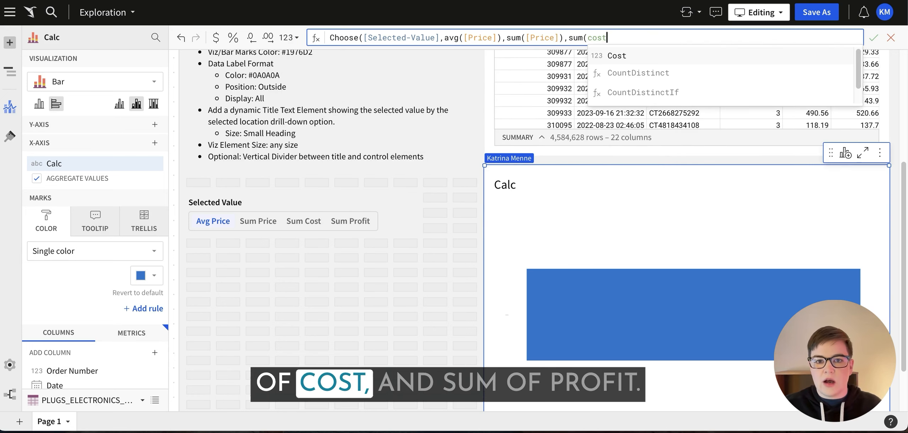
{"action": "key", "text": "Return"}
- Add sum([Metrics/Profit]) as the fourth value, close the Choose formula and commit it to the X-axis column
{"action": "type", "text": "),sum"}
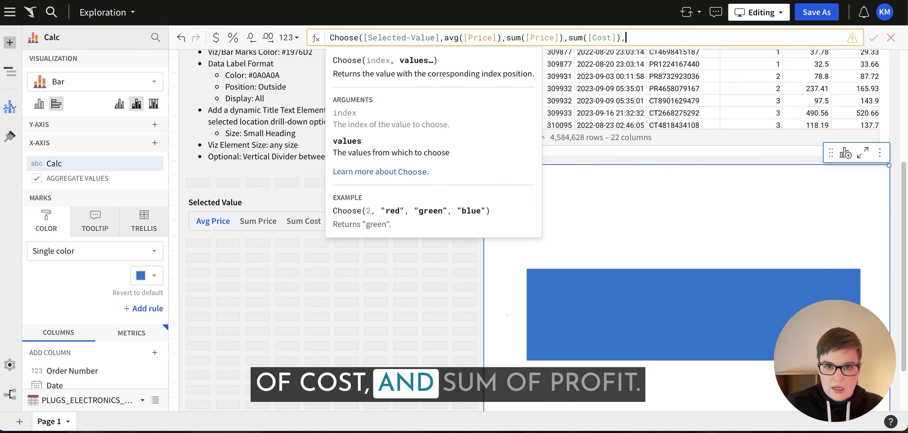
{"action": "type", "text": "(p"}
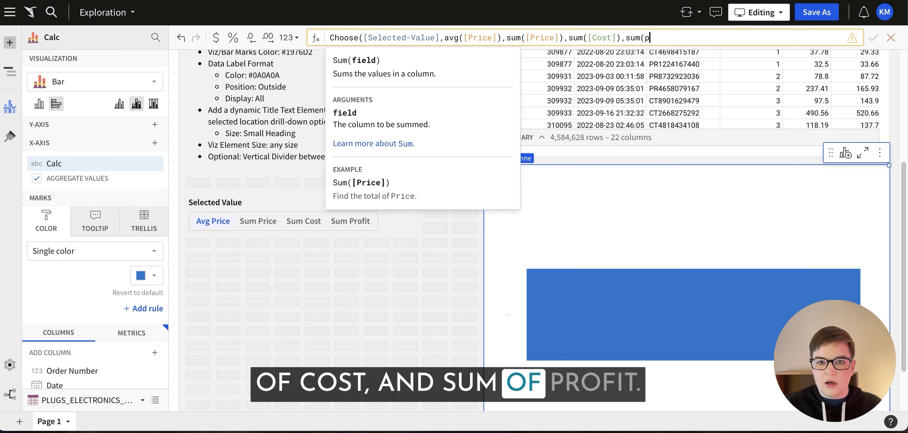
{"action": "type", "text": "rof"}
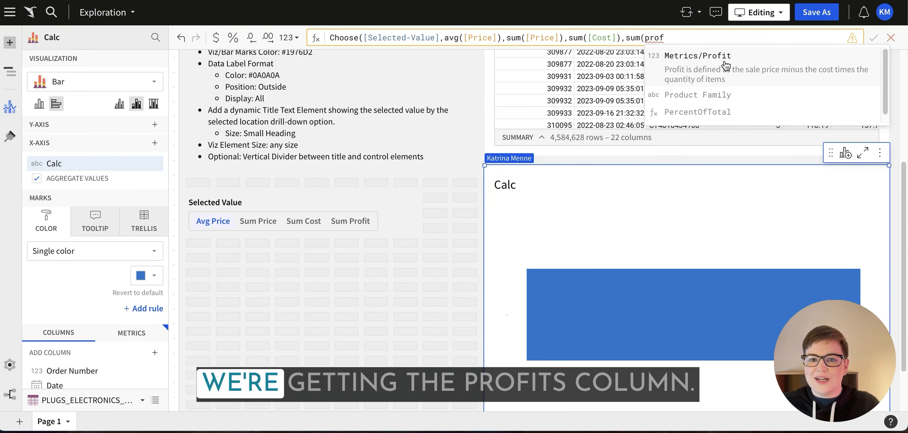
{"action": "left_click", "coordinate": [682, 67]}
{"action": "type", "text": ")"}
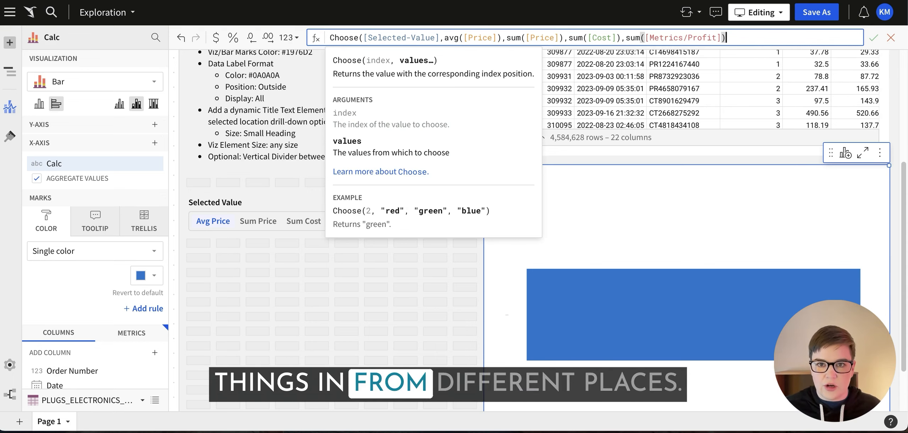
{"action": "key", "text": "Return"}
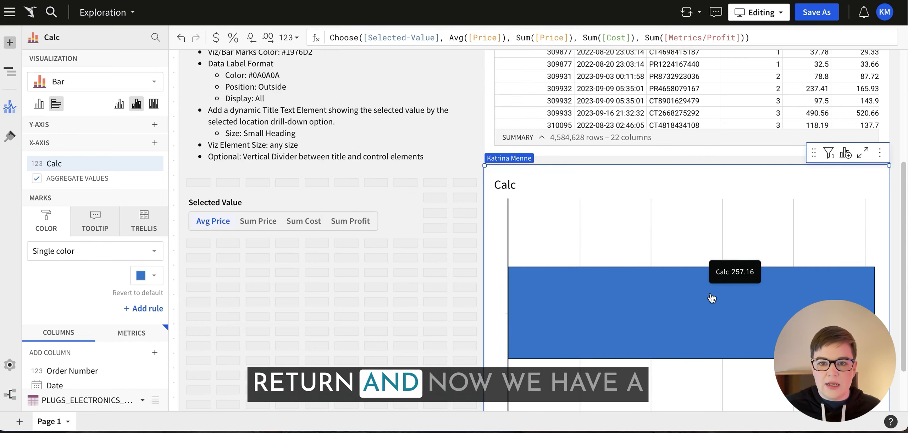
- Test the bar chart's response by switching the Selected Value control to Sum Price and Sum Cost
{"action": "mouse_move", "coordinate": [556, 293]}
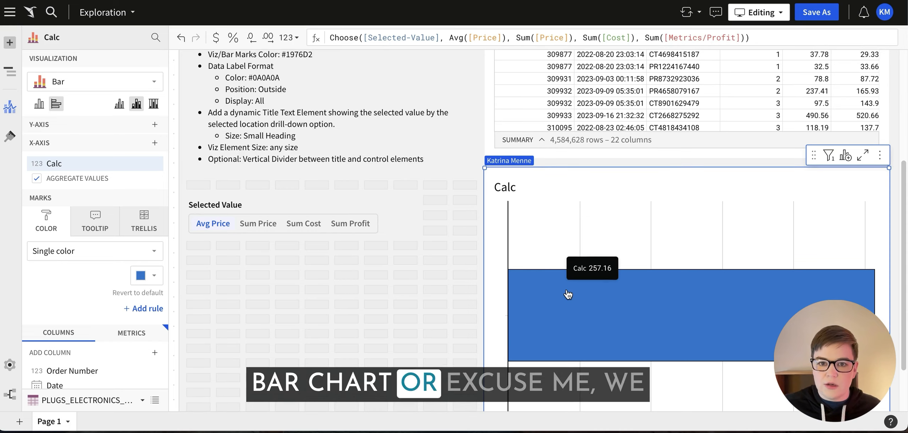
{"action": "scroll", "coordinate": [603, 301], "scroll_direction": "down", "scroll_amount": 1}
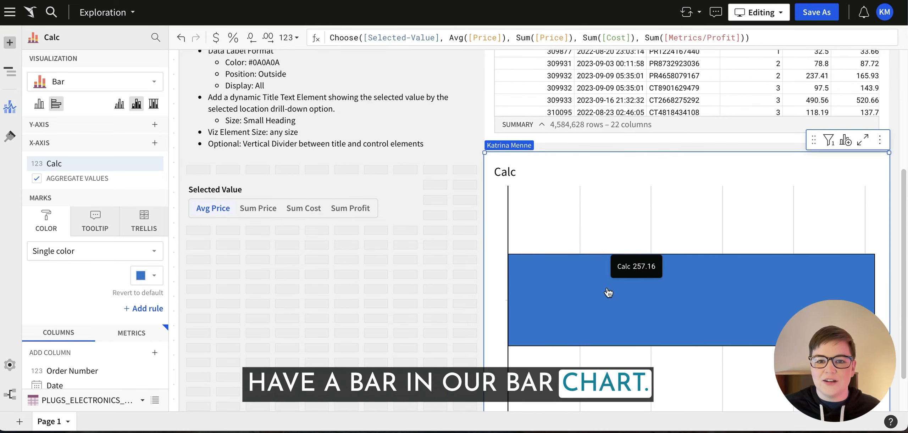
{"action": "left_click", "coordinate": [256, 210]}
{"action": "mouse_move", "coordinate": [525, 261]}
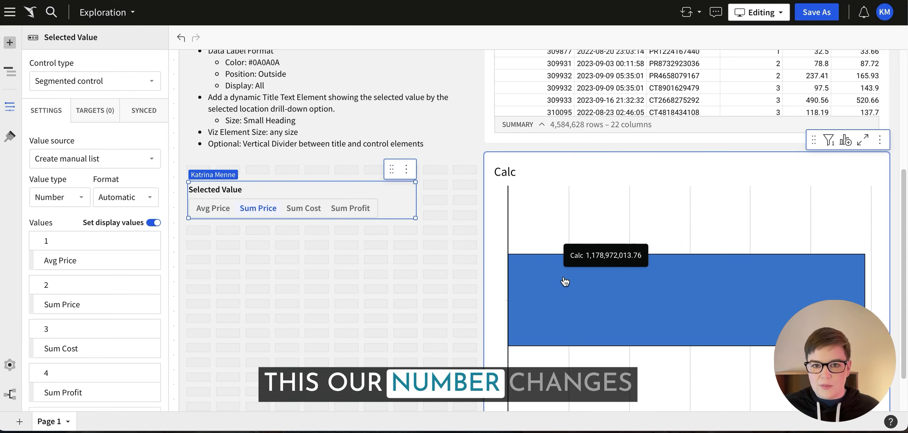
{"action": "left_click", "coordinate": [303, 208]}
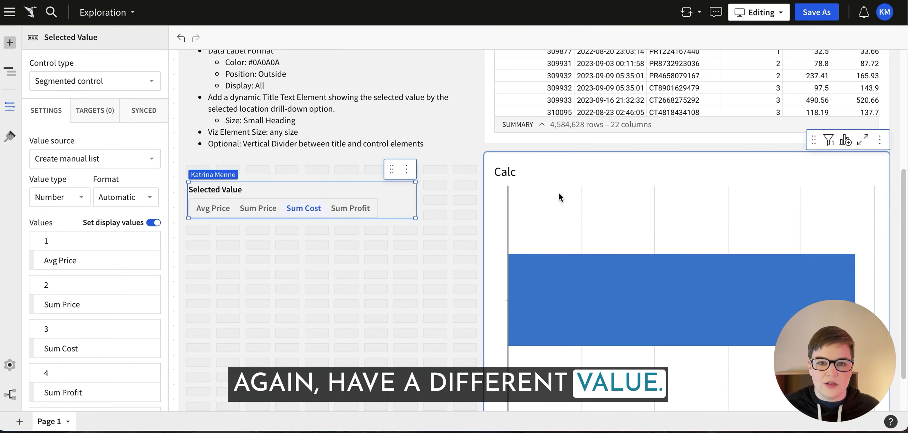
- Rename the bar chart's calculated X-axis column as Selected Value
{"action": "left_click", "coordinate": [543, 179]}
{"action": "double_click", "coordinate": [53, 163]}
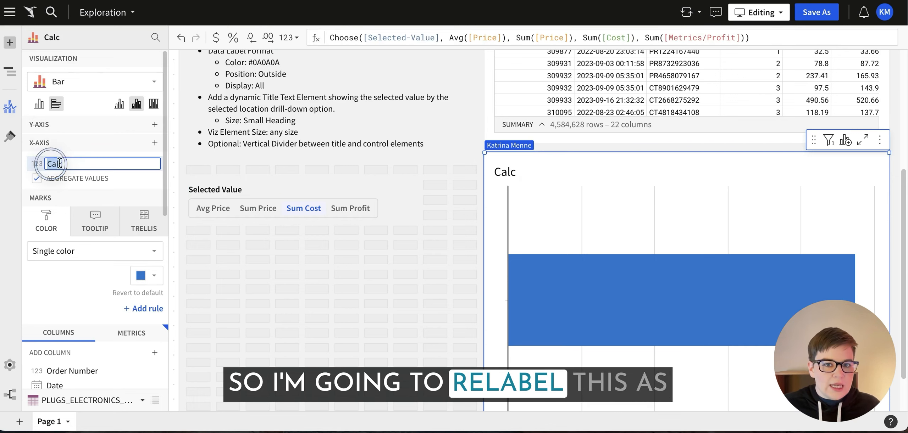
{"action": "type", "text": "Selected Value"}
{"action": "key", "text": "Return"}
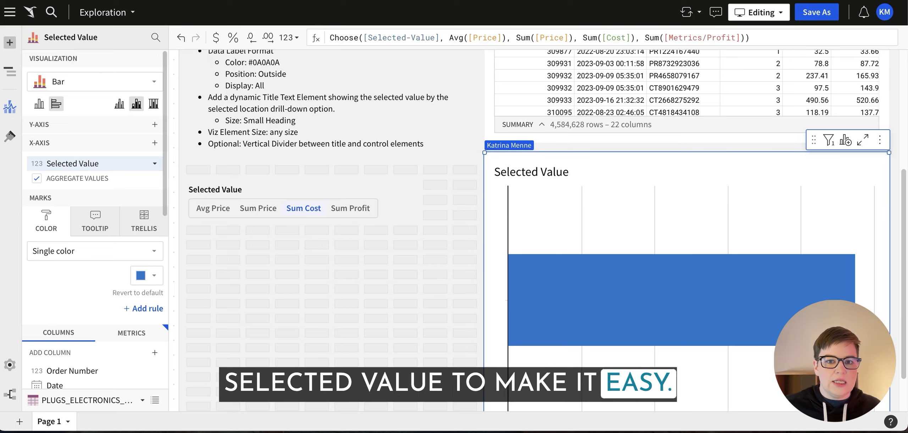
- Copy the custom measure format string $,.2s from the requirements text
{"action": "scroll", "coordinate": [366, 174], "scroll_direction": "up", "scroll_amount": 2}
{"action": "scroll", "coordinate": [368, 170], "scroll_direction": "up", "scroll_amount": 2}
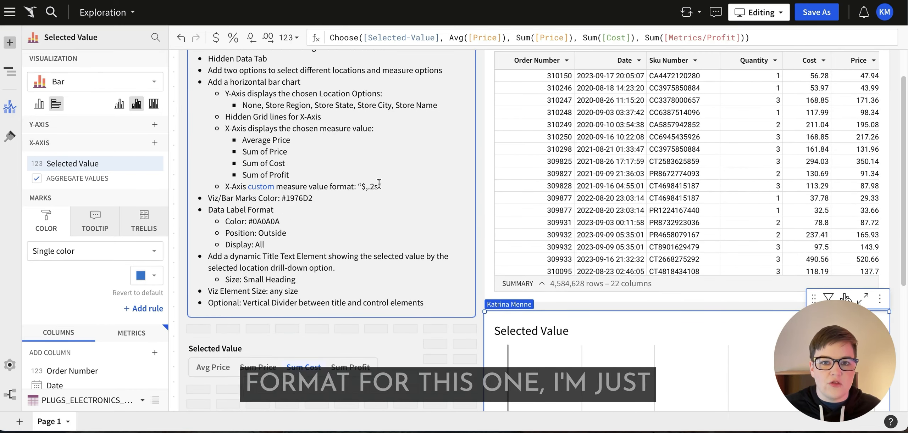
{"action": "left_click_drag", "start_coordinate": [380, 184], "coordinate": [363, 186]}
{"action": "key", "text": "ctrl+c"}
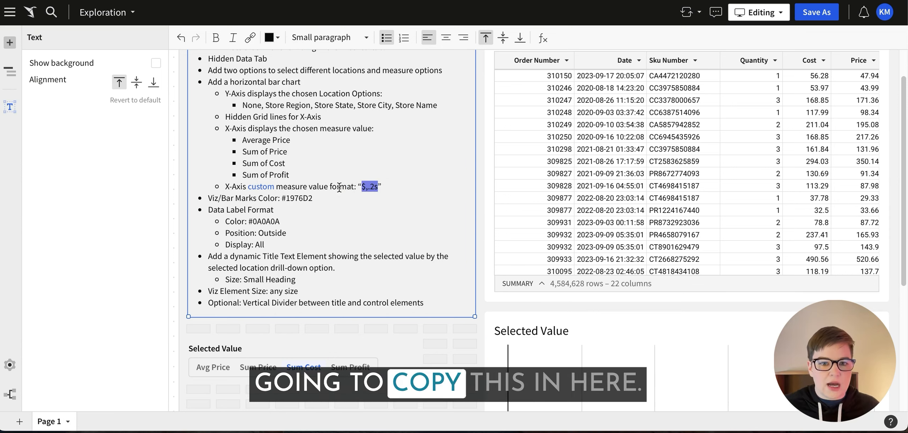
- Apply a custom number format with the format string $,.2s to the chart's Selected Value X-axis column
{"action": "left_click", "coordinate": [617, 334]}
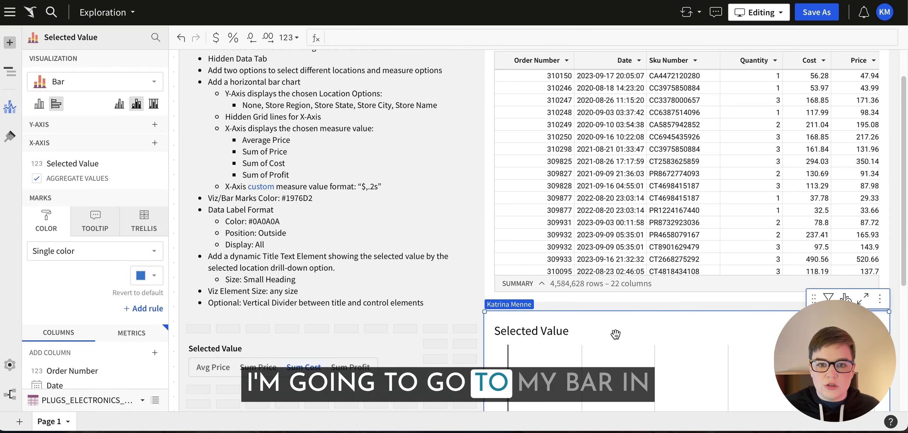
{"action": "left_click", "coordinate": [100, 166]}
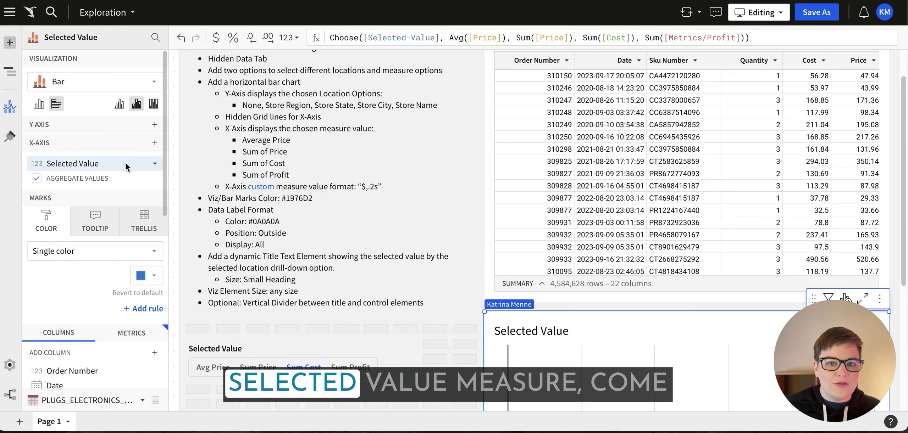
{"action": "left_click", "coordinate": [155, 164]}
{"action": "mouse_move", "coordinate": [207, 283]}
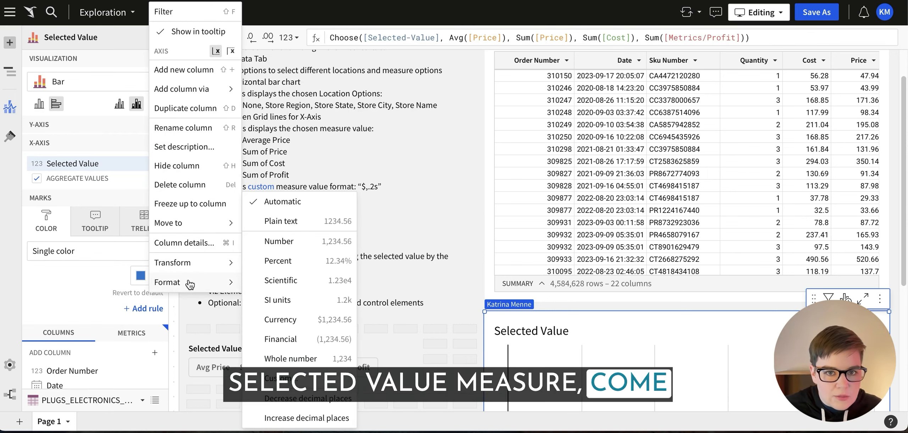
{"action": "left_click", "coordinate": [280, 378]}
{"action": "left_click", "coordinate": [401, 132]}
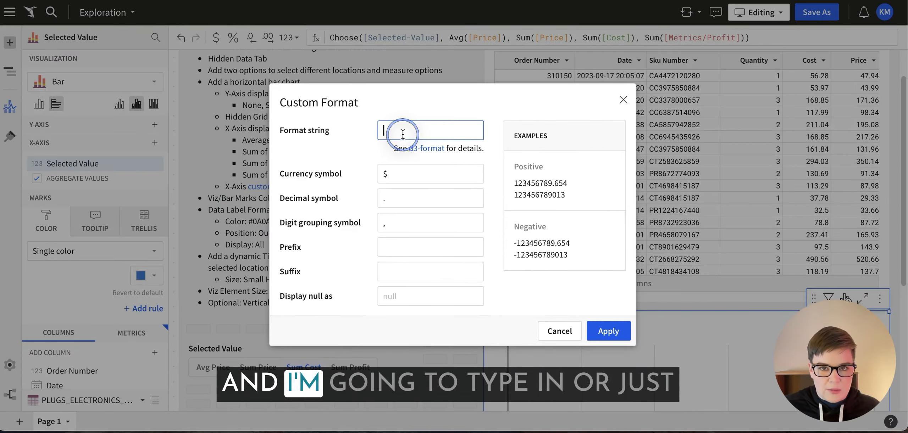
{"action": "key", "text": "ctrl+v"}
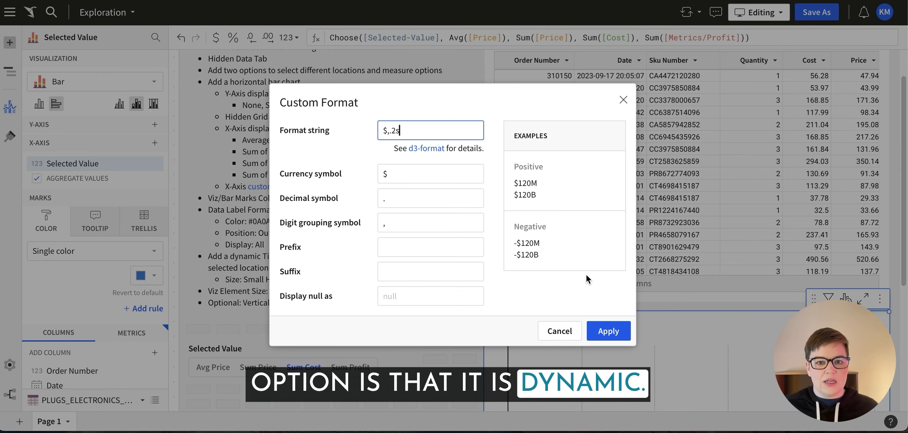
{"action": "left_click", "coordinate": [606, 331]}
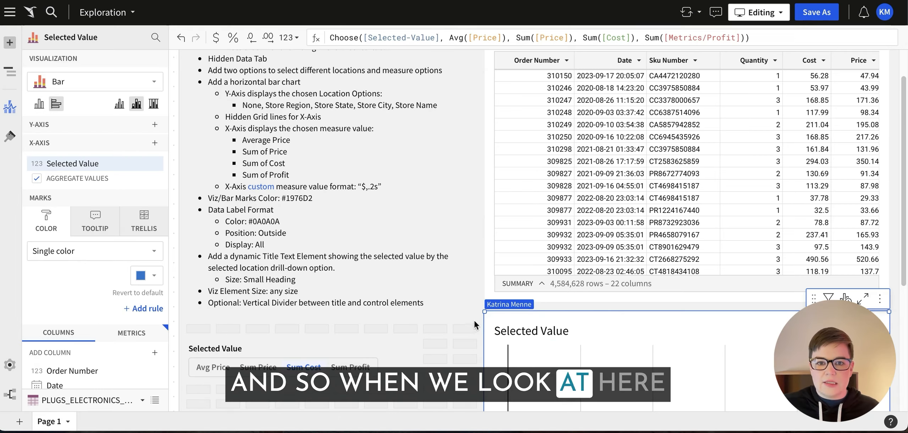
- Check the bar's formatted value with the Selected Value control on Avg Price and on Sum Price
{"action": "scroll", "coordinate": [474, 318], "scroll_direction": "down", "scroll_amount": 5}
{"action": "left_click", "coordinate": [210, 201]}
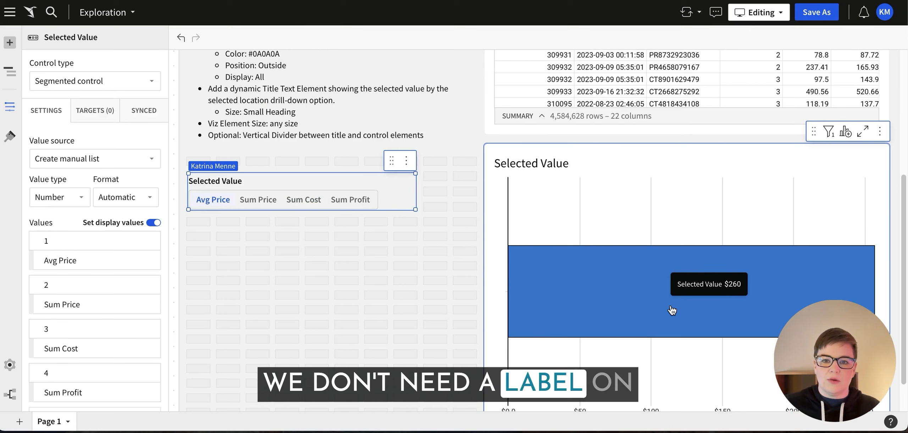
{"action": "mouse_move", "coordinate": [643, 282]}
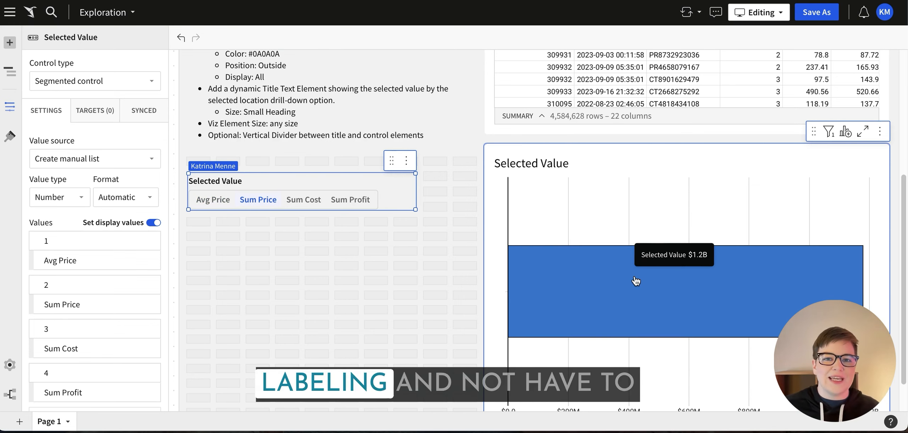
- Turn on data labels for the bar chart and set the label display to All
{"action": "left_click", "coordinate": [610, 162]}
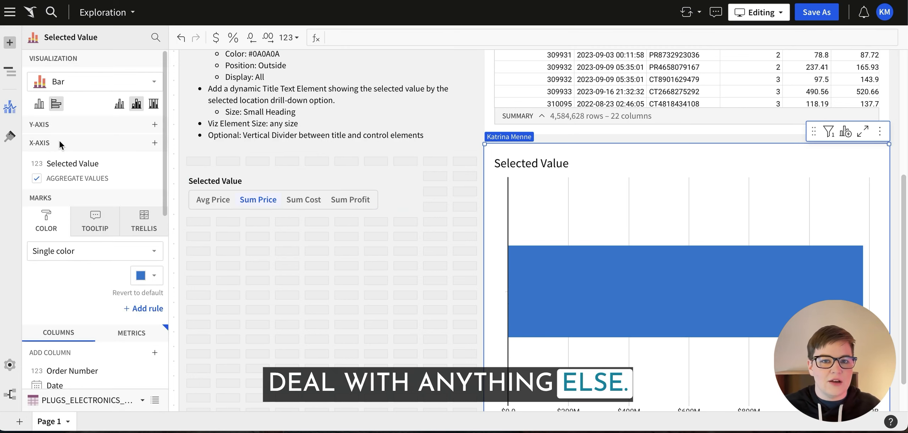
{"action": "left_click", "coordinate": [11, 137]}
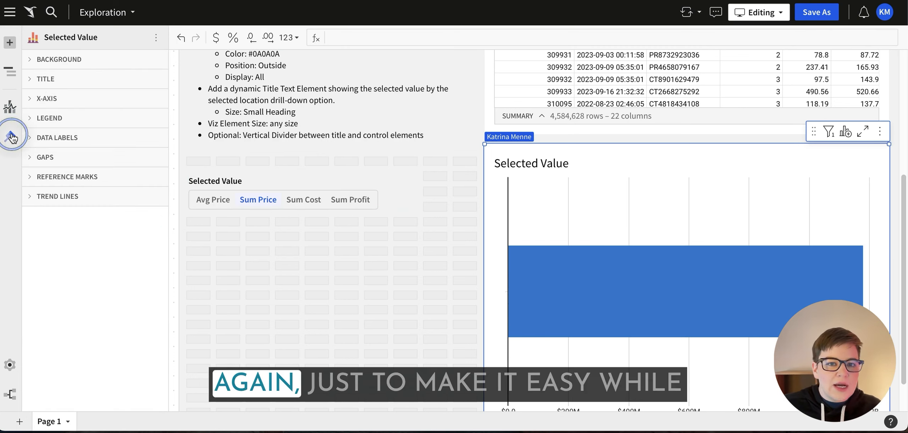
{"action": "left_click", "coordinate": [55, 139]}
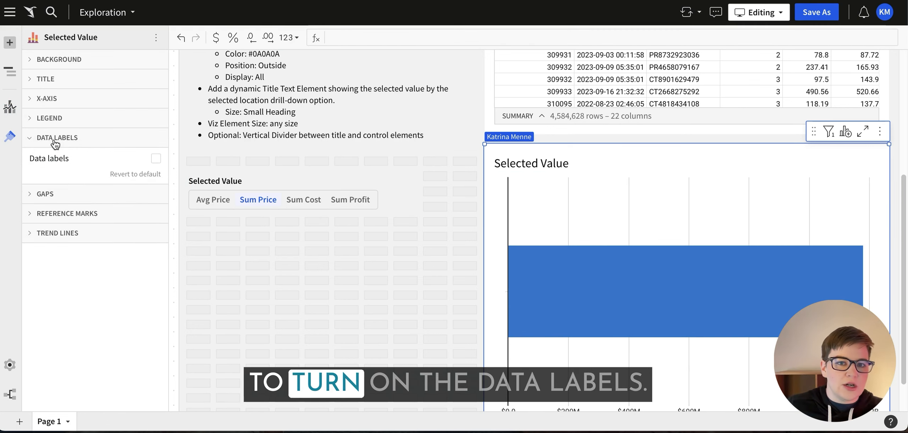
{"action": "left_click", "coordinate": [154, 159]}
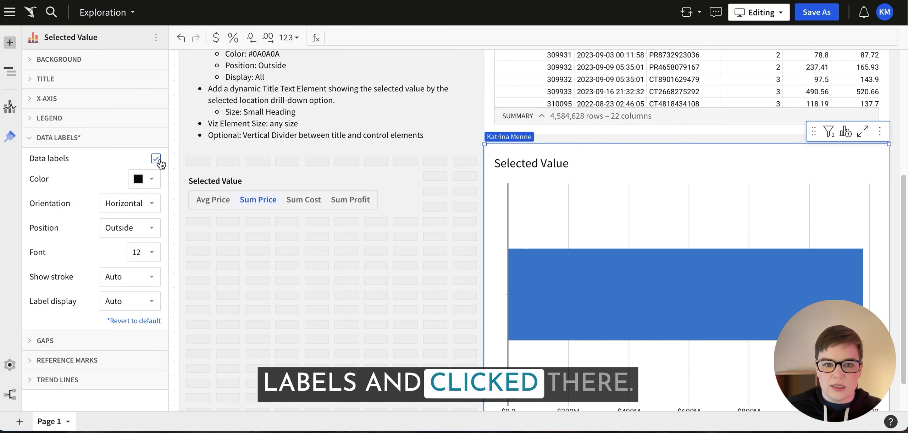
{"action": "left_click", "coordinate": [138, 297]}
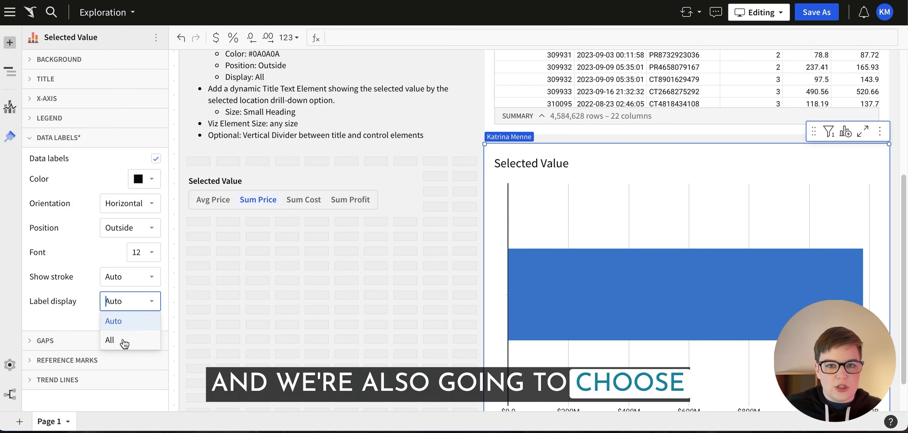
{"action": "left_click", "coordinate": [123, 341]}
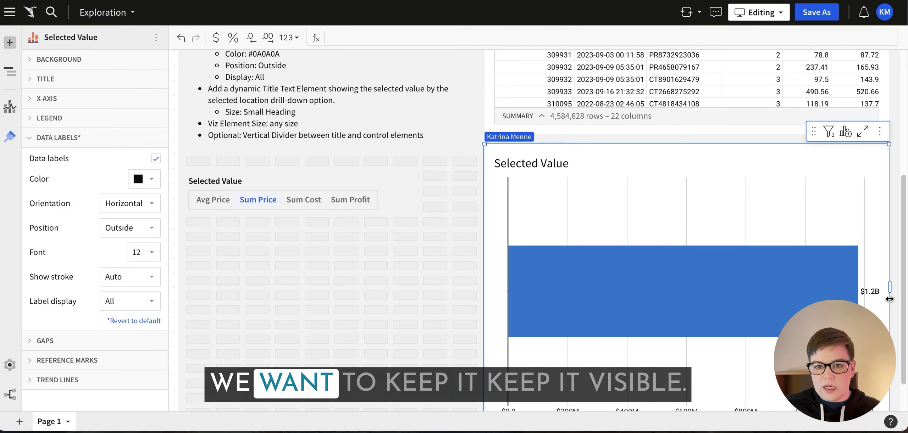
- Review the Y-axis location options in the requirements text, and select the Selected Value control
{"action": "scroll", "coordinate": [452, 248], "scroll_direction": "up", "scroll_amount": 3}
{"action": "scroll", "coordinate": [452, 249], "scroll_direction": "up", "scroll_amount": 3}
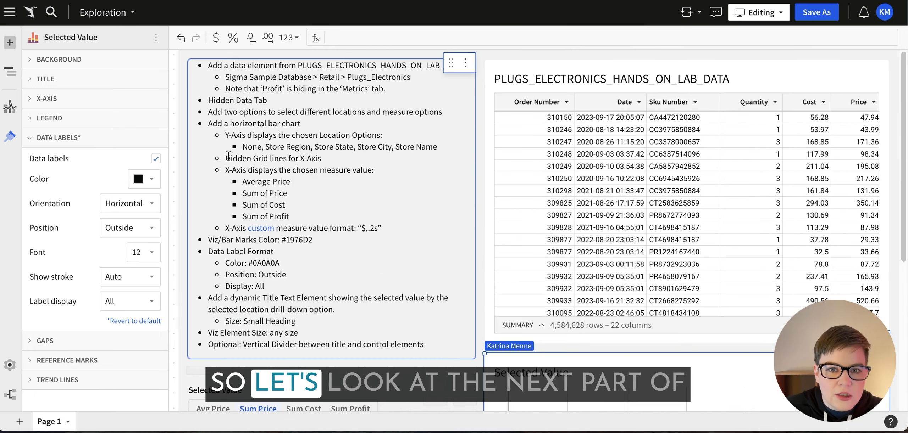
{"action": "left_click_drag", "start_coordinate": [231, 135], "coordinate": [404, 134]}
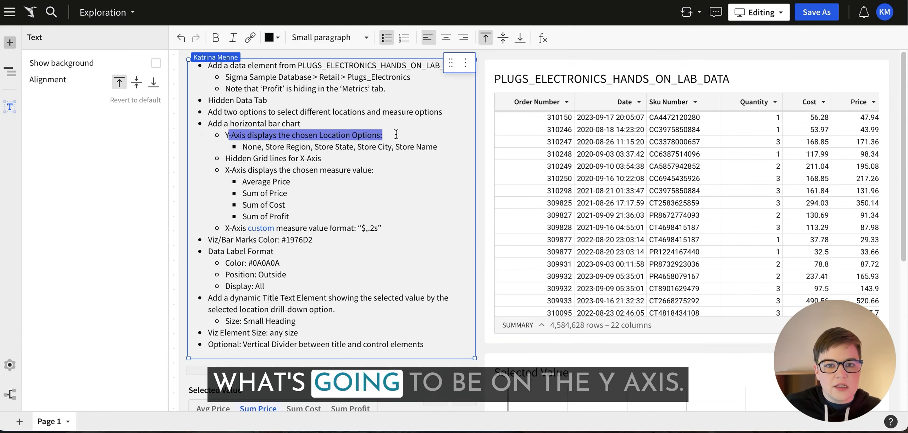
{"action": "left_click", "coordinate": [265, 148]}
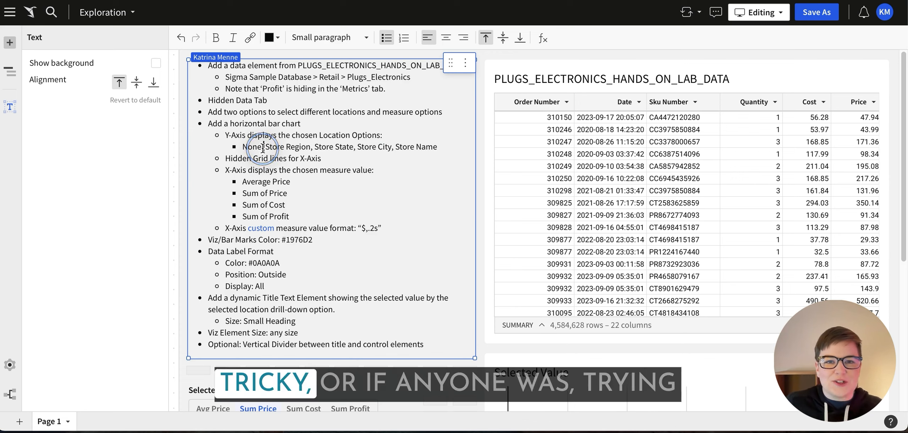
{"action": "scroll", "coordinate": [484, 283], "scroll_direction": "down", "scroll_amount": 2}
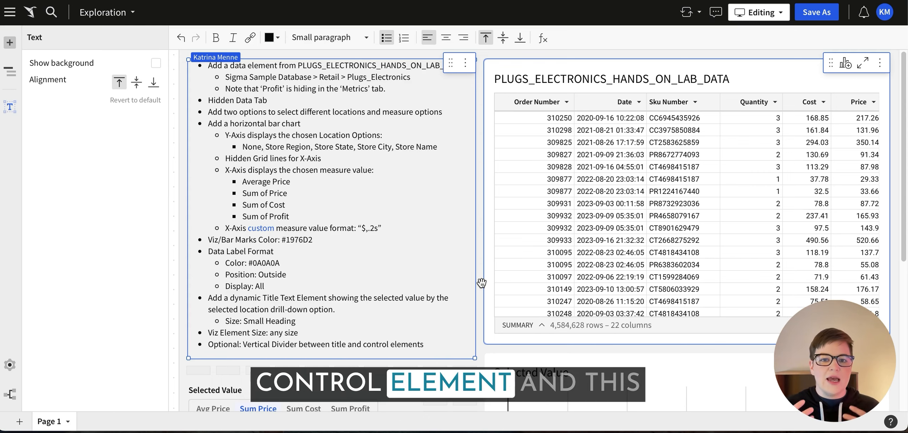
{"action": "left_click", "coordinate": [393, 390]}
{"action": "scroll", "coordinate": [393, 390], "scroll_direction": "down", "scroll_amount": 1}
{"action": "scroll", "coordinate": [393, 390], "scroll_direction": "up", "scroll_amount": 1}
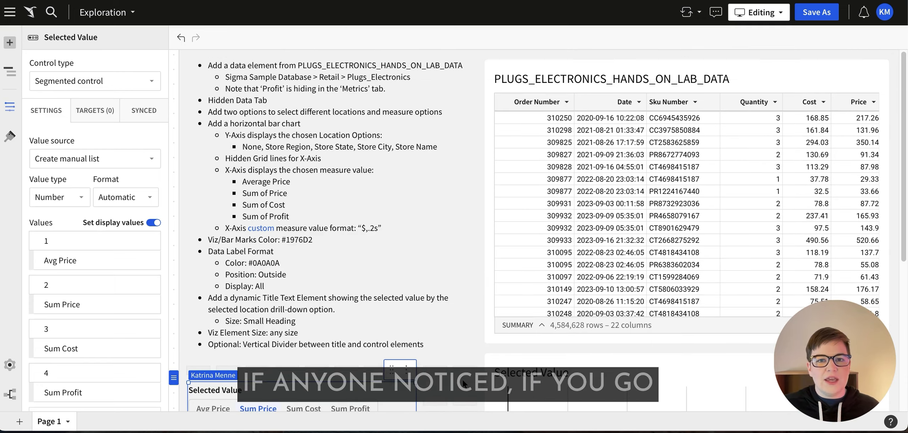
- Switch to the published 2024W03 workbook to view its linked title, and return to the Exploration workbook
{"action": "left_click", "coordinate": [351, 0]}
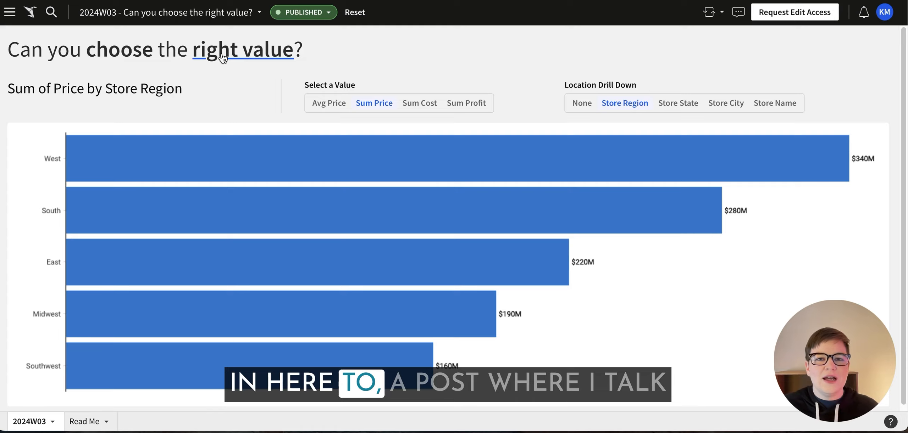
{"action": "left_click", "coordinate": [578, 0]}
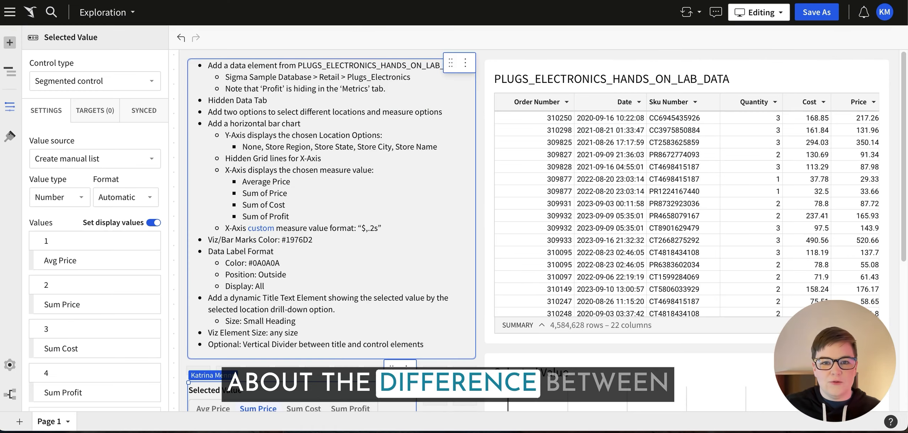
- Add a segmented control directly beneath the Selected Value control
{"action": "scroll", "coordinate": [465, 385], "scroll_direction": "down", "scroll_amount": 6}
{"action": "left_click", "coordinate": [557, 219]}
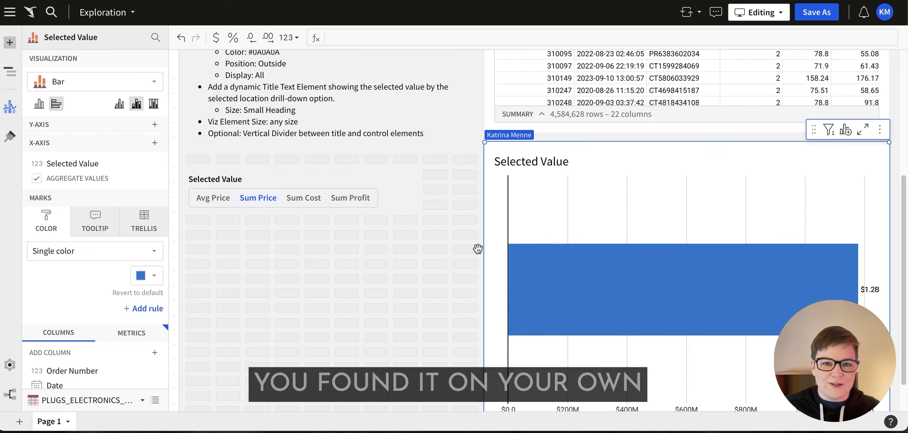
{"action": "left_click", "coordinate": [13, 45]}
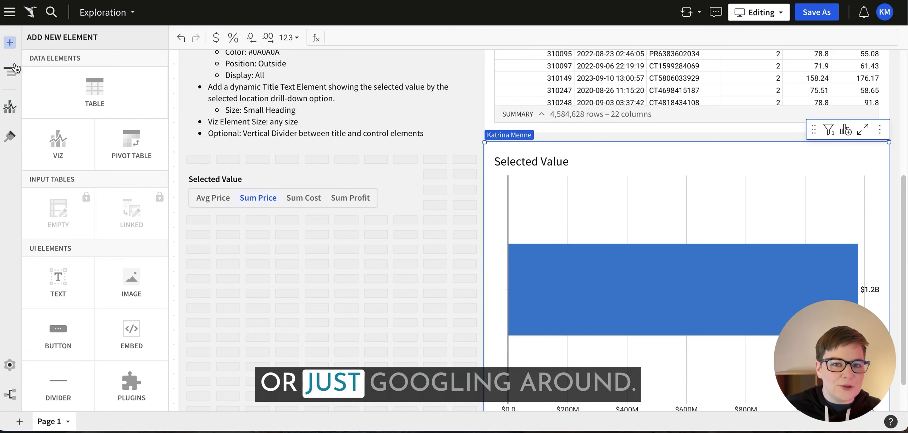
{"action": "scroll", "coordinate": [93, 305], "scroll_direction": "down", "scroll_amount": 10}
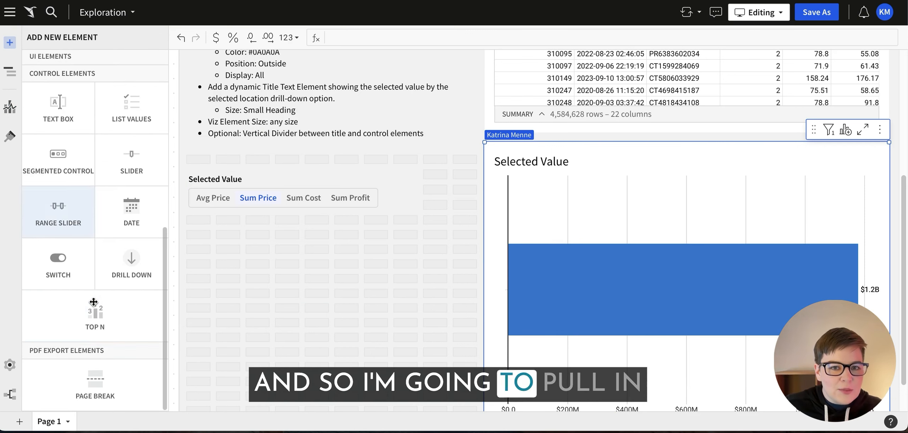
{"action": "left_click_drag", "start_coordinate": [60, 161], "coordinate": [207, 226]}
{"action": "left_click", "coordinate": [352, 234]}
{"action": "left_click", "coordinate": [286, 238]}
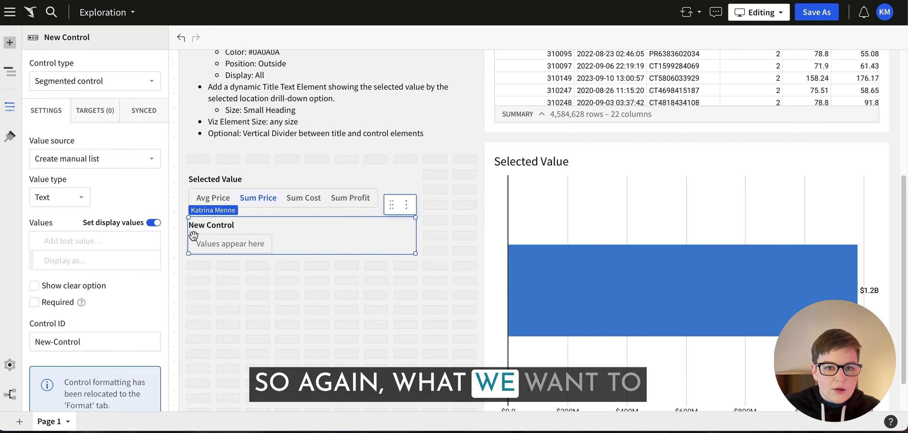
- Set the new control's value type to Number and add value 1 displayed as Store Region
{"action": "left_click", "coordinate": [82, 198]}
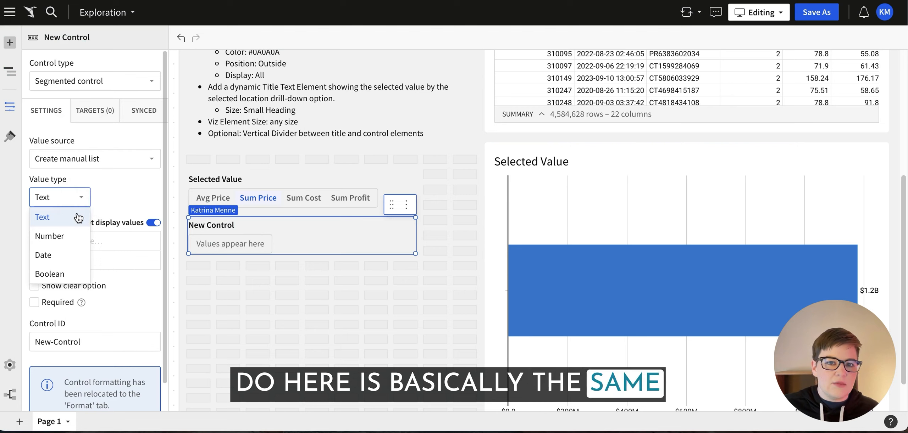
{"action": "left_click", "coordinate": [67, 246]}
{"action": "left_click", "coordinate": [68, 241]}
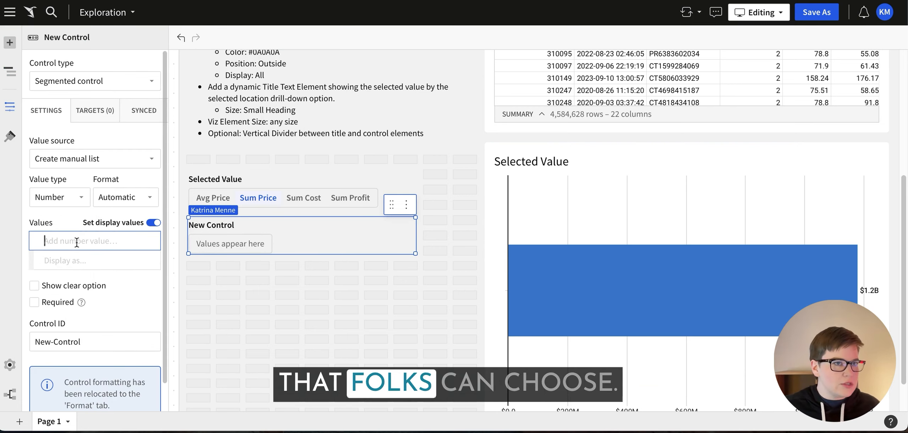
{"action": "type", "text": "1"}
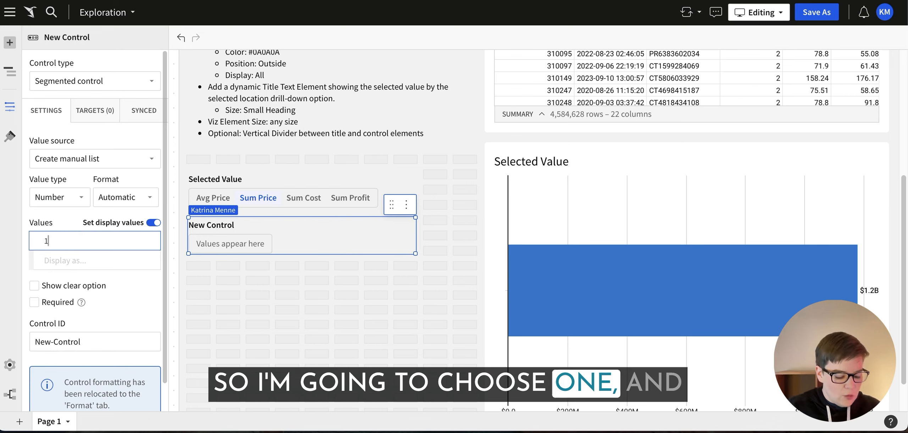
{"action": "key", "text": "Tab"}
{"action": "type", "text": "Store R"}
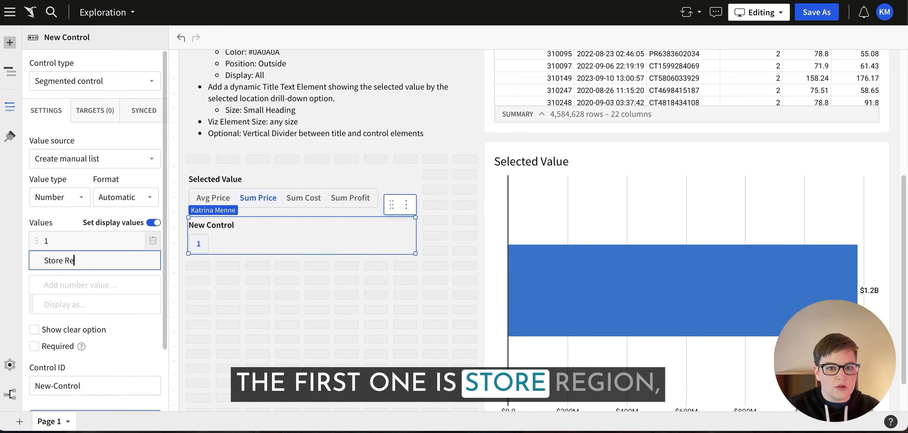
{"action": "key", "text": "Return"}
- Add value 2 displayed as Store State and value 3 displayed as Store City to the new control
{"action": "type", "text": "2"}
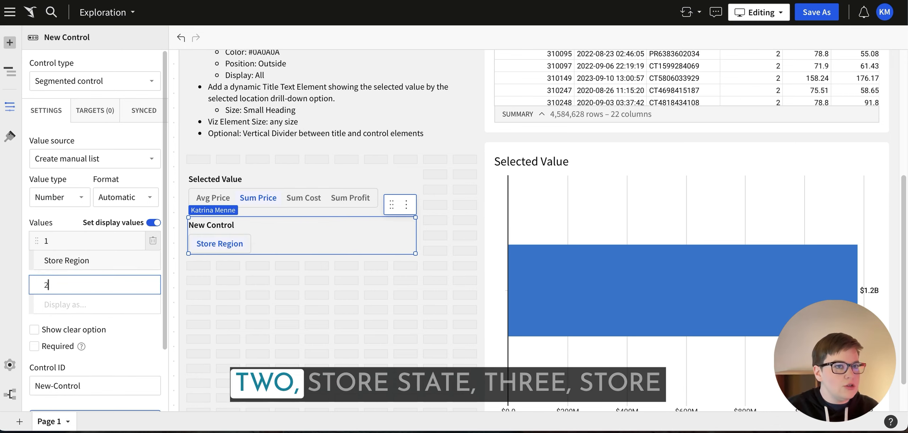
{"action": "key", "text": "Tab"}
{"action": "type", "text": "Store State"}
{"action": "key", "text": "Return"}
{"action": "key", "text": "Tab"}
{"action": "type", "text": "S"}
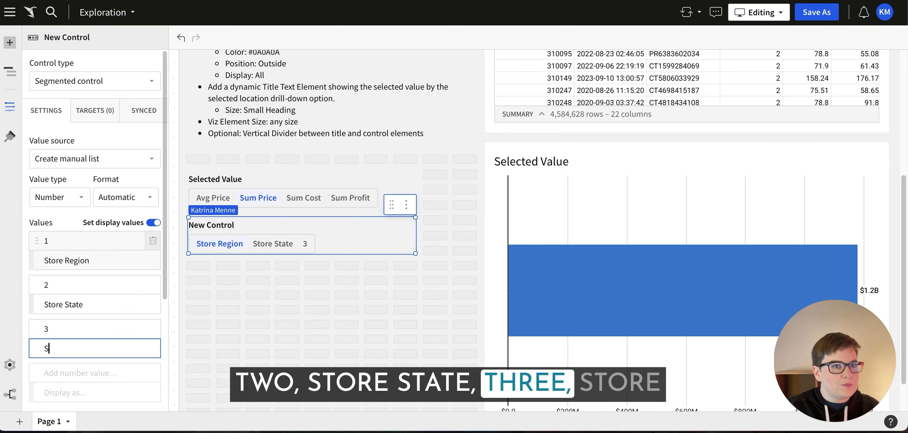
{"action": "type", "text": "tore City"}
{"action": "key", "text": "Return"}
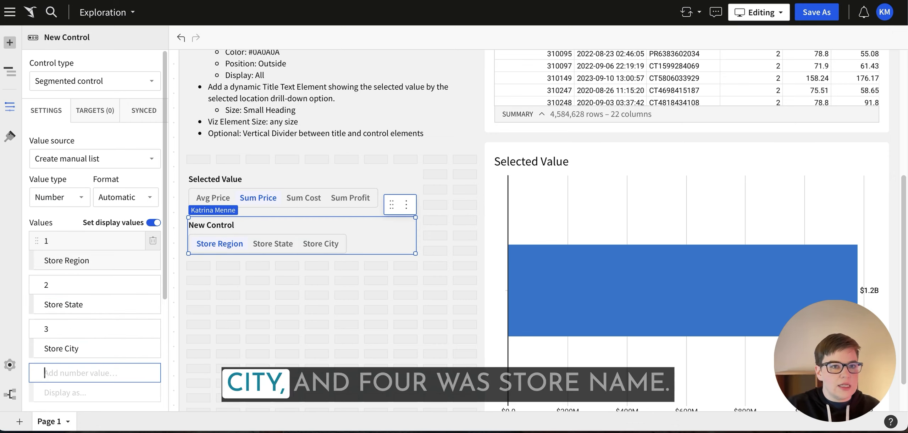
- Add value 4 displayed as Store Name to the new control
{"action": "type", "text": "4"}
{"action": "key", "text": "Tab"}
{"action": "type", "text": "Store Name"}
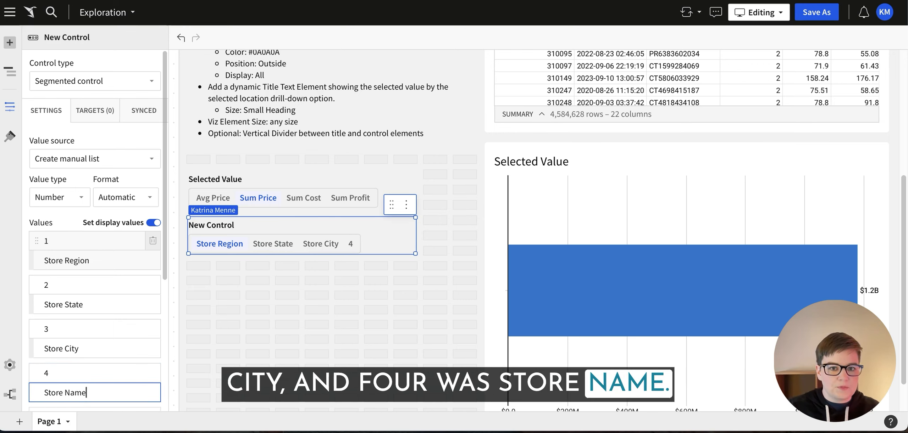
{"action": "key", "text": "Return"}
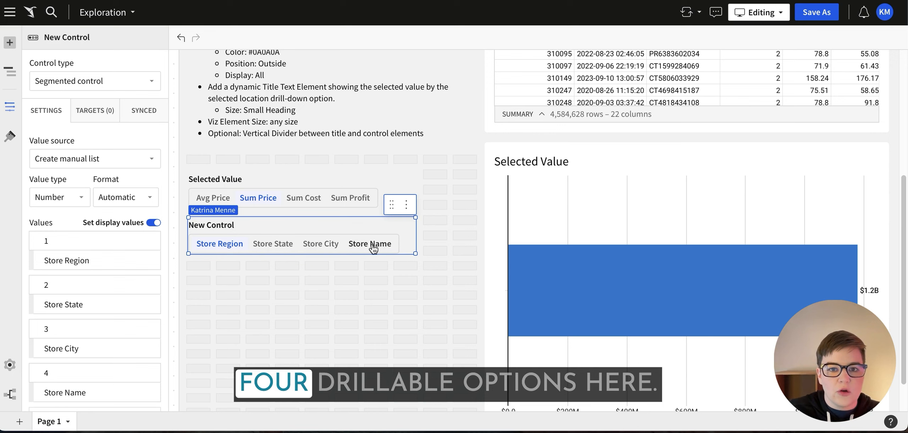
- Show the control's clear option labelled None and widen the control to 10x3 so the option names fit
{"action": "scroll", "coordinate": [173, 274], "scroll_direction": "up", "scroll_amount": 1}
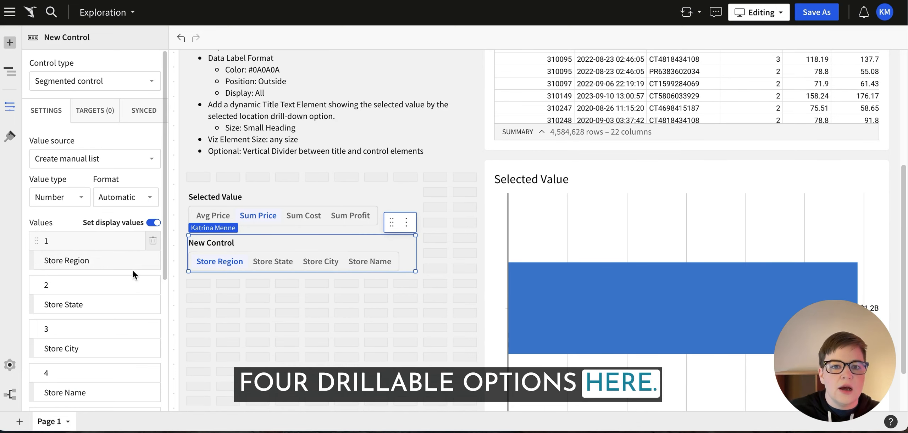
{"action": "scroll", "coordinate": [134, 270], "scroll_direction": "down", "scroll_amount": 4}
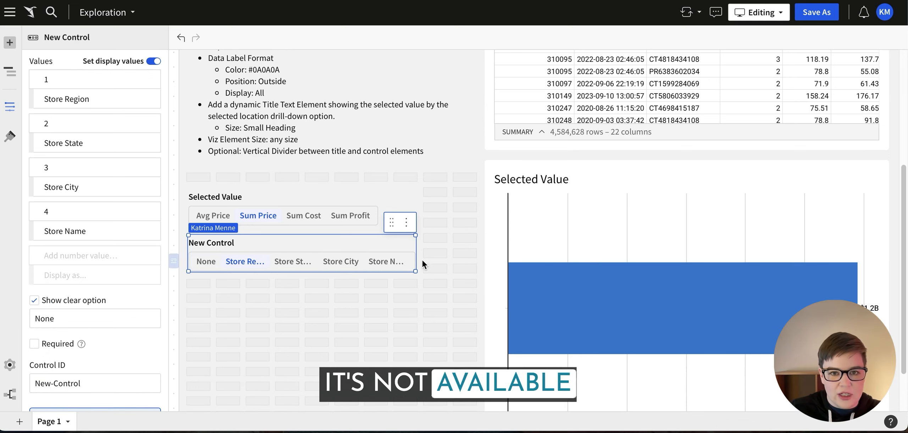
{"action": "left_click_drag", "start_coordinate": [421, 258], "coordinate": [476, 252]}
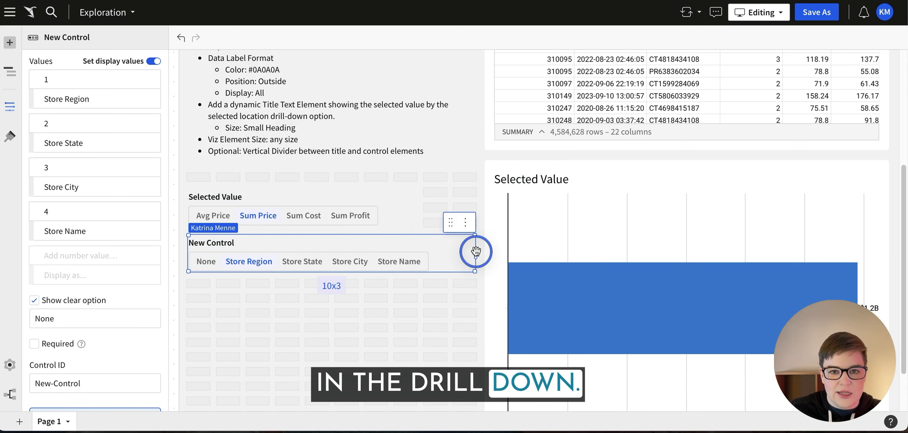
{"action": "left_click", "coordinate": [217, 263]}
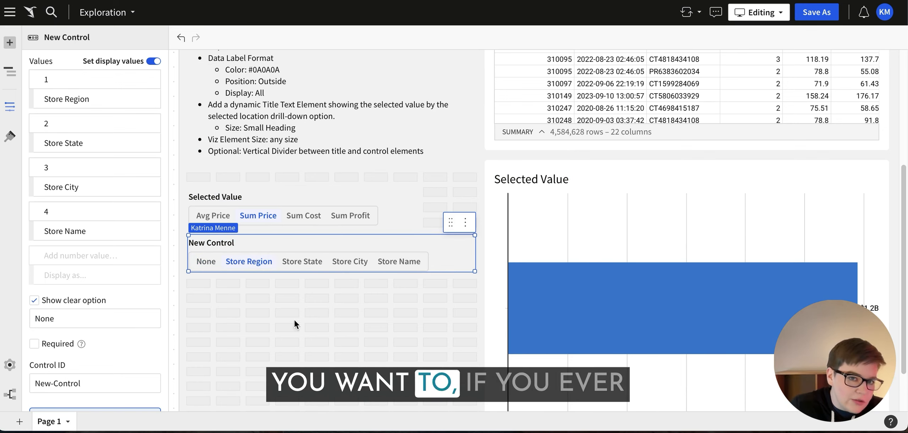
- Set the new control's ID to Selected-Location and its label to Selected Location
{"action": "triple_click", "coordinate": [88, 383]}
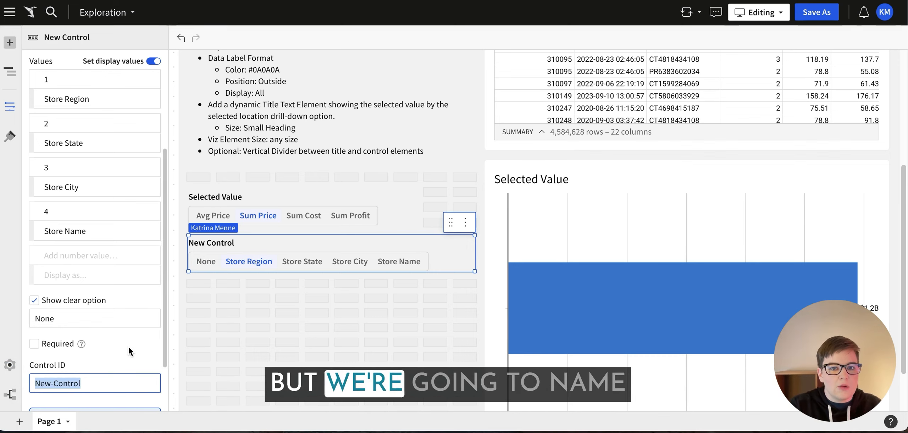
{"action": "type", "text": "Selec"}
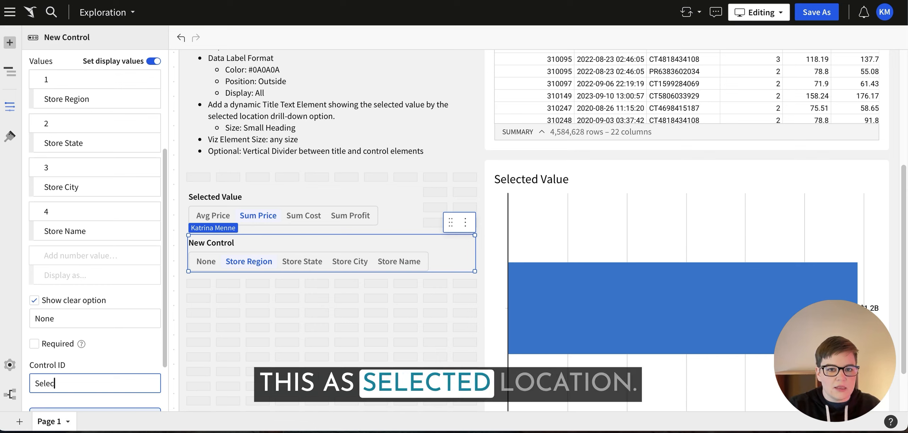
{"action": "type", "text": "ted Location"}
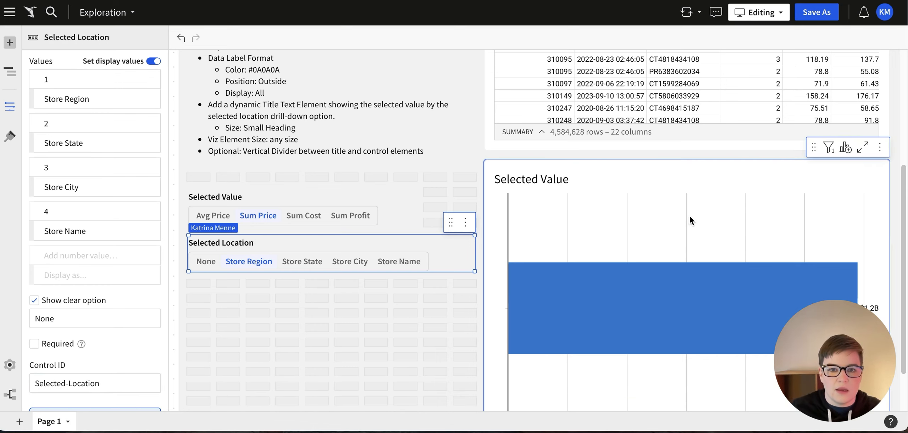
- Add a calculated column to the bar chart's Y-axis and start a Choose formula with [Selected-Location] as the index
{"action": "left_click", "coordinate": [651, 181]}
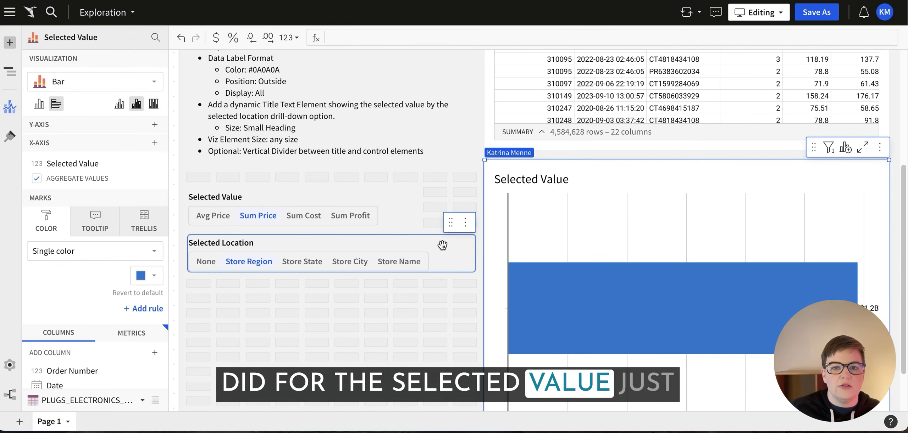
{"action": "left_click", "coordinate": [154, 125]}
{"action": "left_click", "coordinate": [172, 137]}
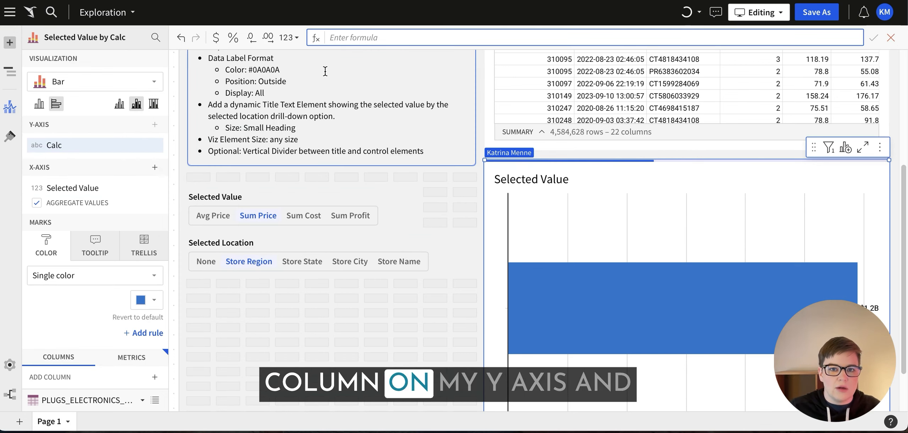
{"action": "type", "text": "ch"}
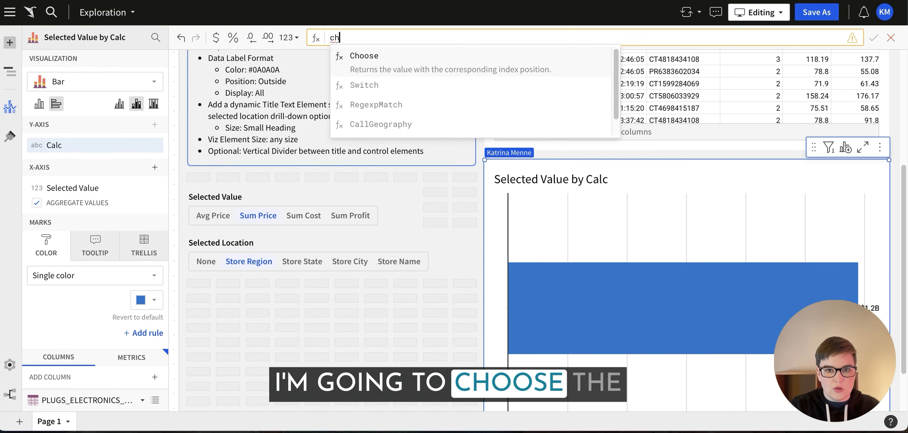
{"action": "key", "text": "Tab"}
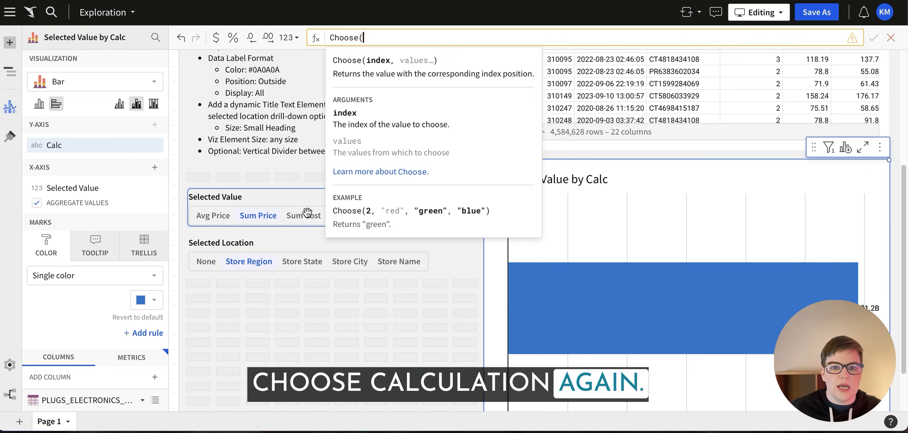
{"action": "type", "text": "select"}
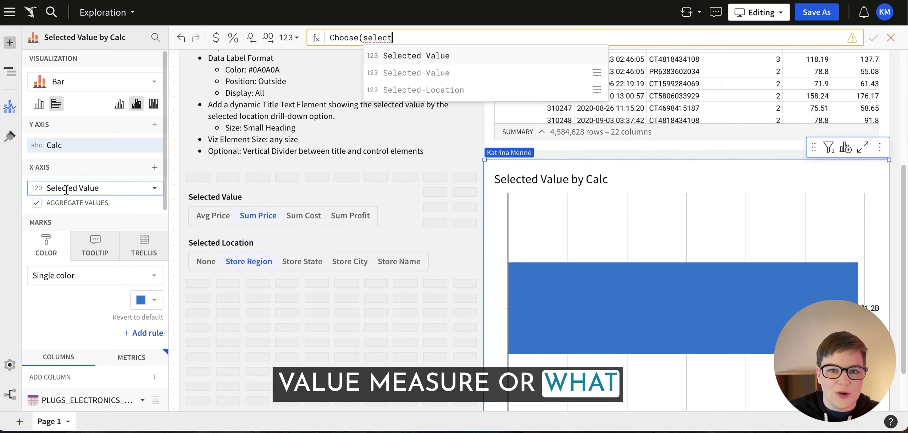
{"action": "left_click", "coordinate": [424, 90]}
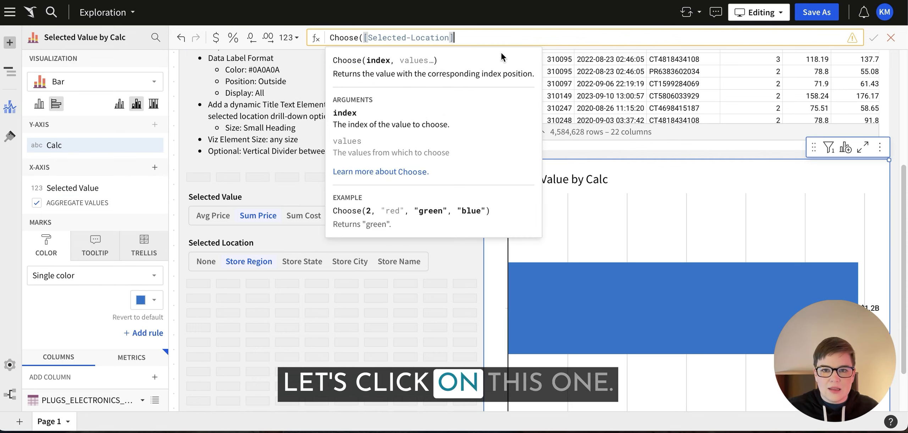
{"action": "type", "text": ","}
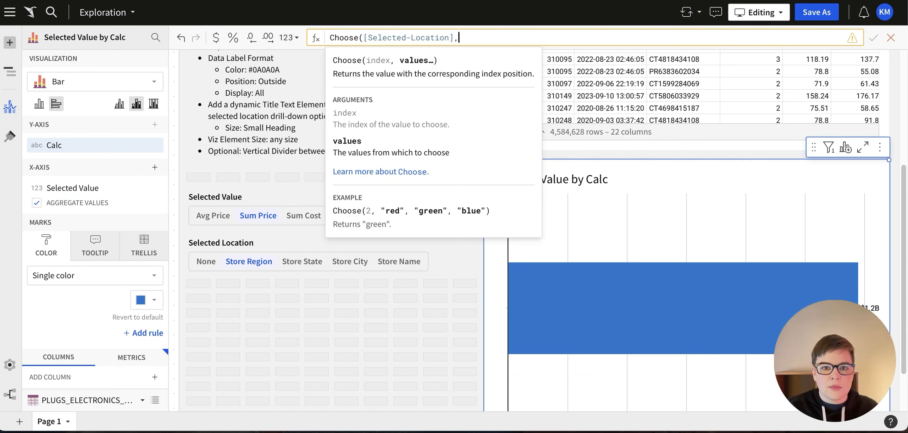
- Add [Store Region], [Store State] and [Store City] as the first three values of the Y-axis Choose formula
{"action": "type", "text": "reg"}
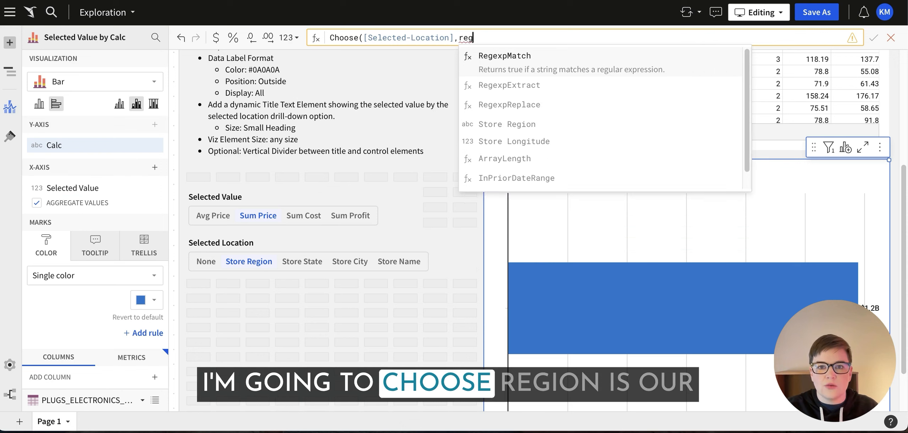
{"action": "type", "text": "i"}
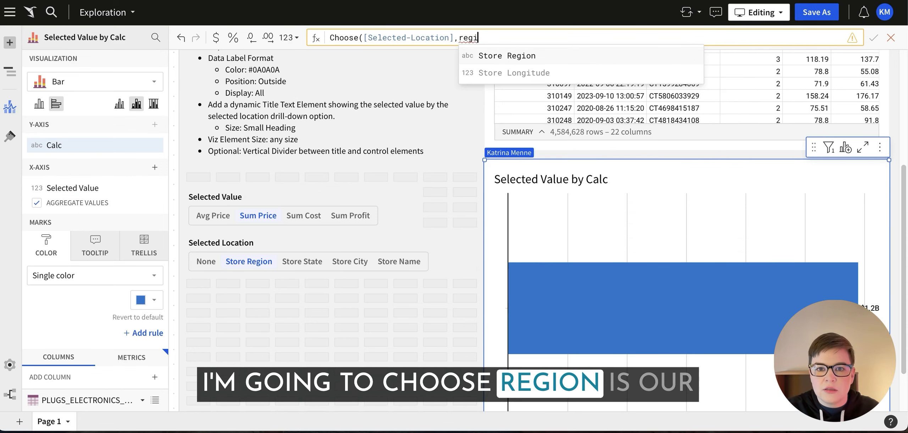
{"action": "left_click", "coordinate": [506, 55]}
{"action": "type", "text": ","}
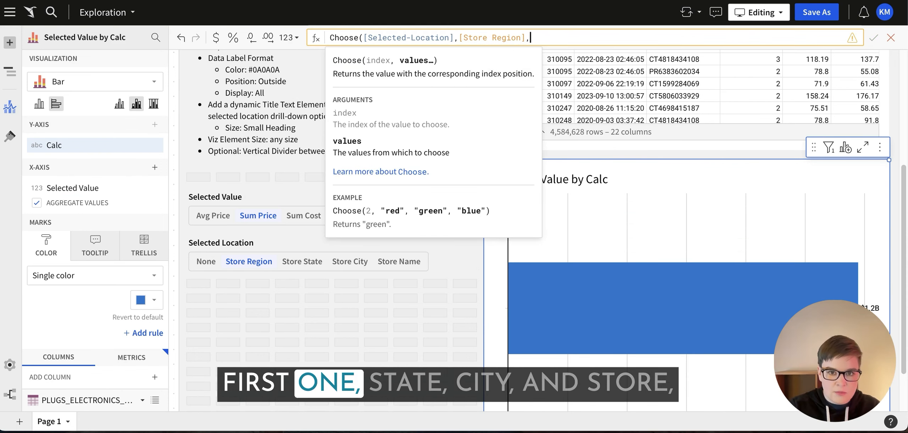
{"action": "type", "text": "state"}
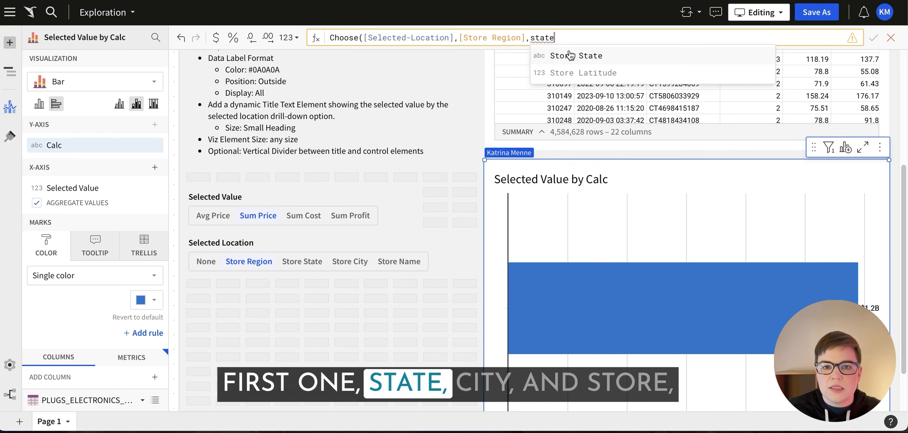
{"action": "left_click", "coordinate": [570, 55]}
{"action": "type", "text": ",city"}
{"action": "left_click", "coordinate": [649, 56]}
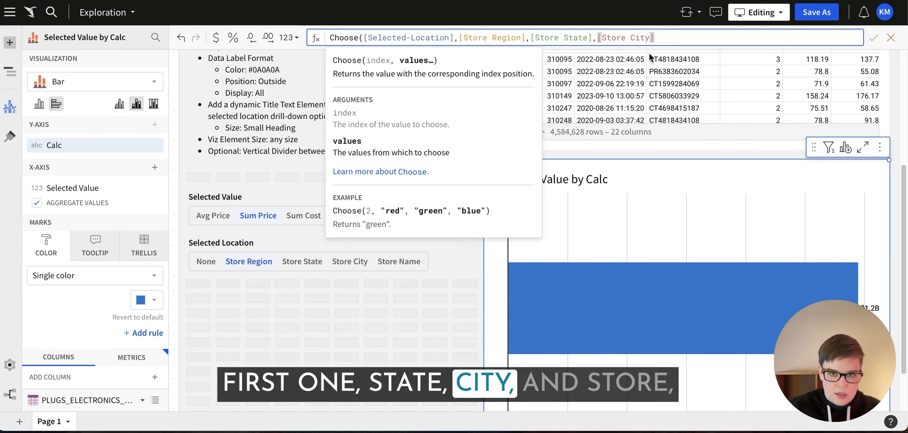
- Add [Store Name] as the fourth value of the Choose formula and apply it to the Y-axis column
{"action": "type", "text": ",store"}
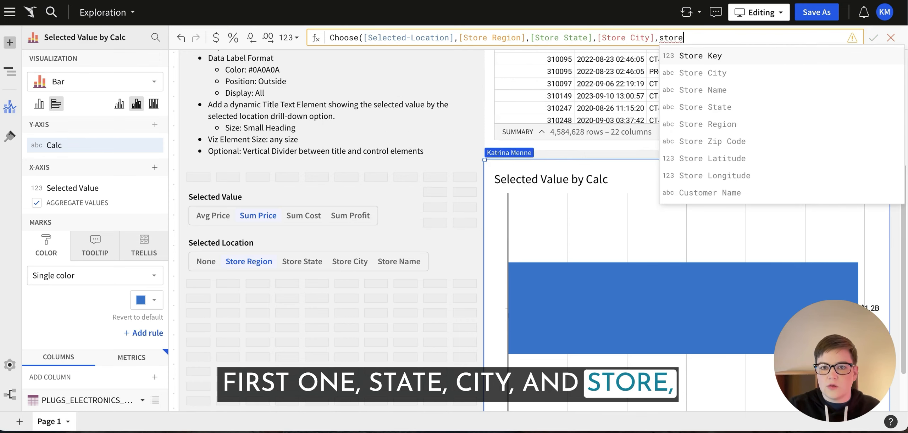
{"action": "key", "text": "BackSpace"}
{"action": "key", "text": "BackSpace"}
{"action": "key", "text": "BackSpace"}
{"action": "key", "text": "BackSpace"}
{"action": "key", "text": "BackSpace"}
{"action": "key", "text": "BackSpace"}
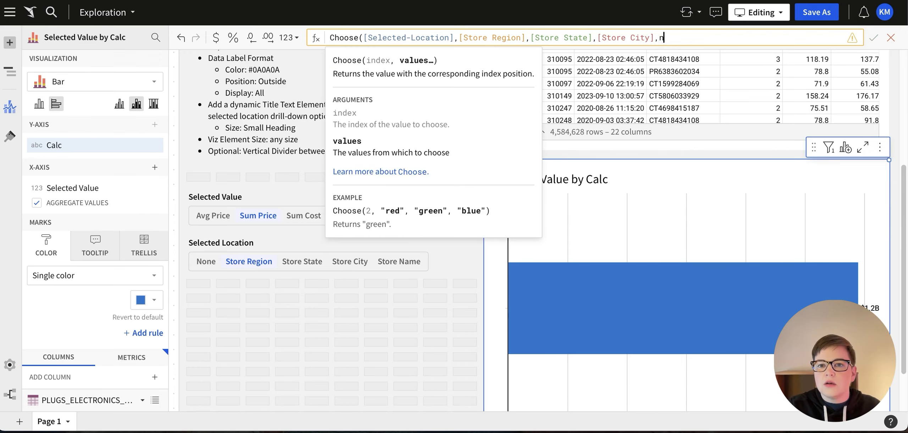
{"action": "type", "text": "name"}
{"action": "left_click", "coordinate": [695, 85]}
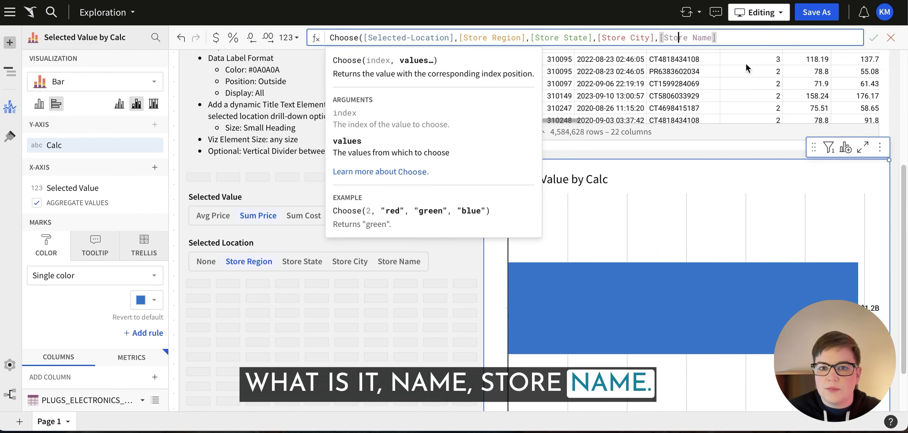
{"action": "left_click", "coordinate": [873, 38]}
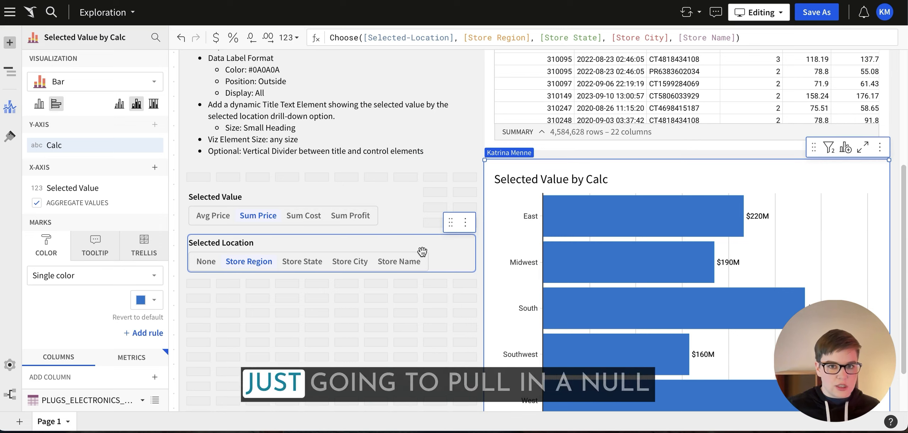
- Test the chart with the Selected Location options None, Store Region, Store State, Store City and Store Name, ending on Store Region
{"action": "left_click", "coordinate": [203, 261]}
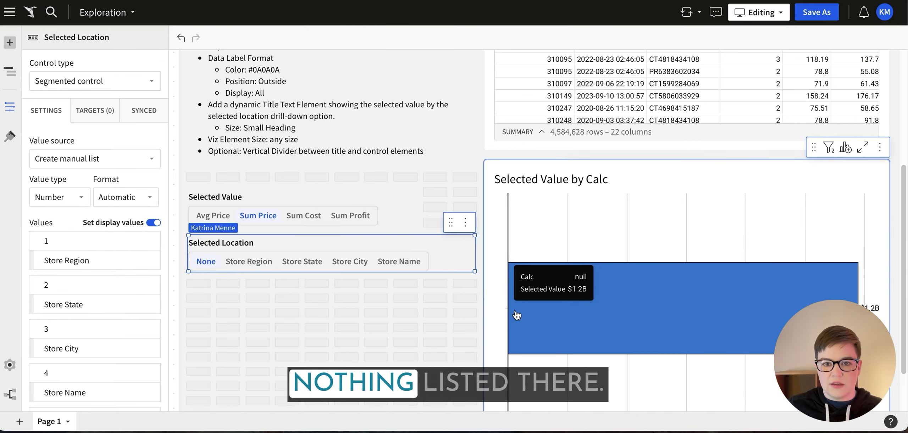
{"action": "left_click", "coordinate": [250, 262]}
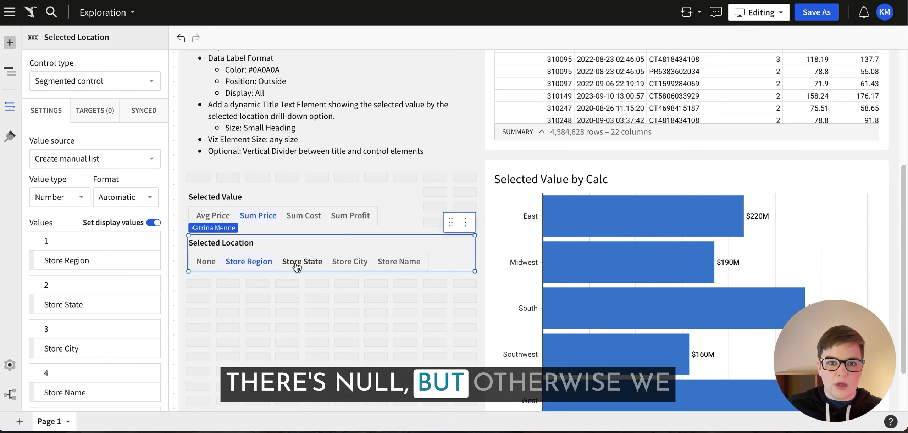
{"action": "left_click", "coordinate": [295, 264]}
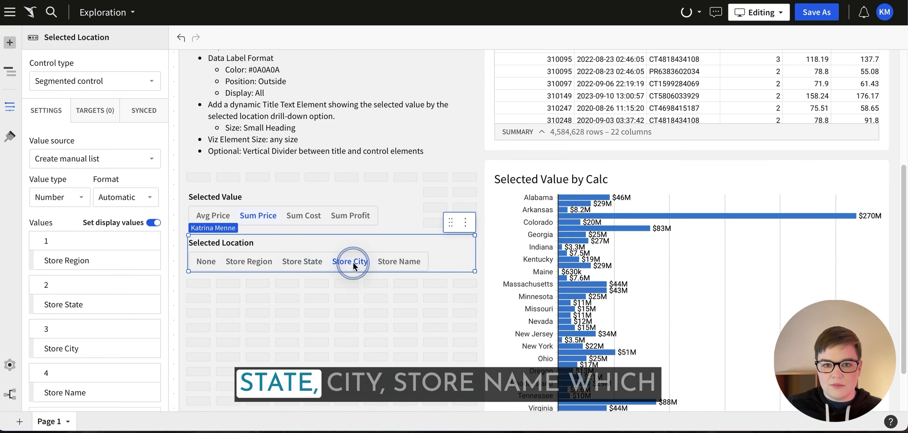
{"action": "left_click", "coordinate": [397, 264]}
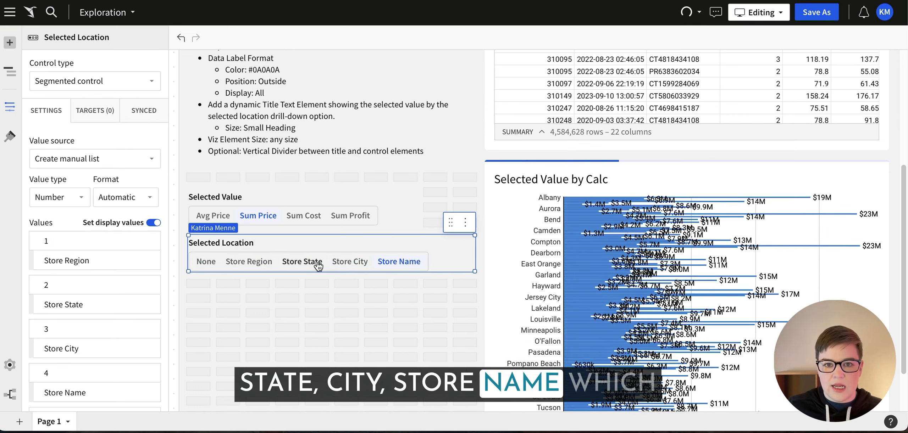
{"action": "left_click", "coordinate": [251, 262]}
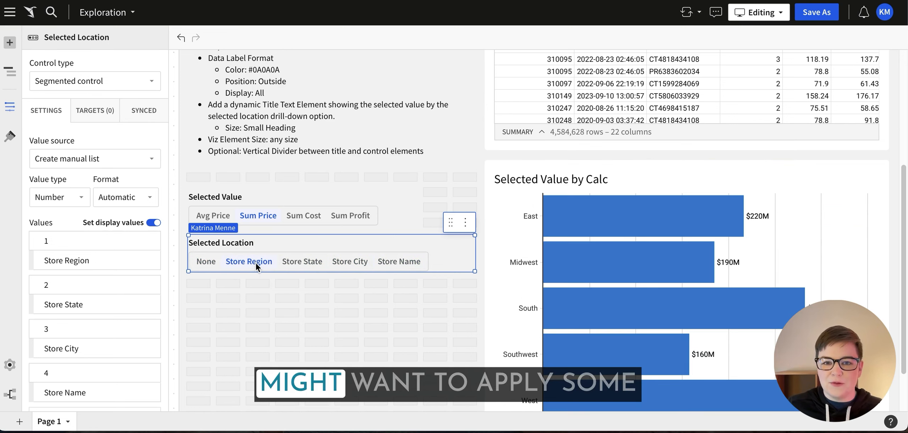
- Test the chart with the Selected Value options Avg Price and Sum Cost, ending on Avg Price
{"action": "left_click", "coordinate": [212, 215]}
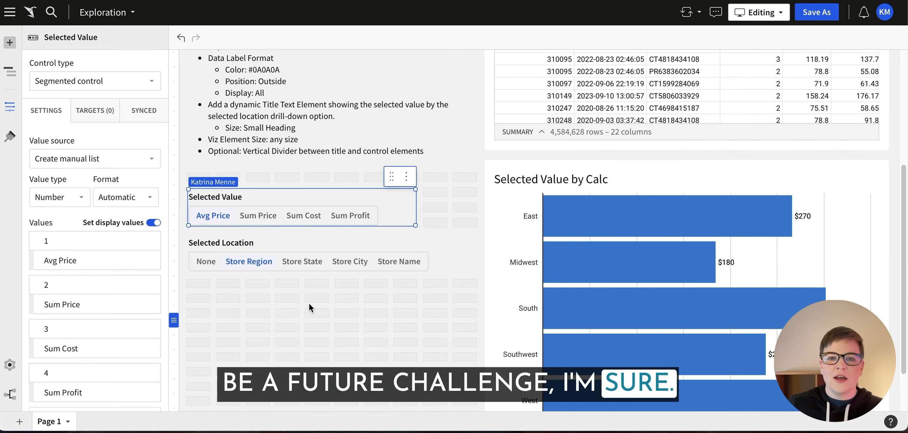
{"action": "left_click", "coordinate": [303, 216]}
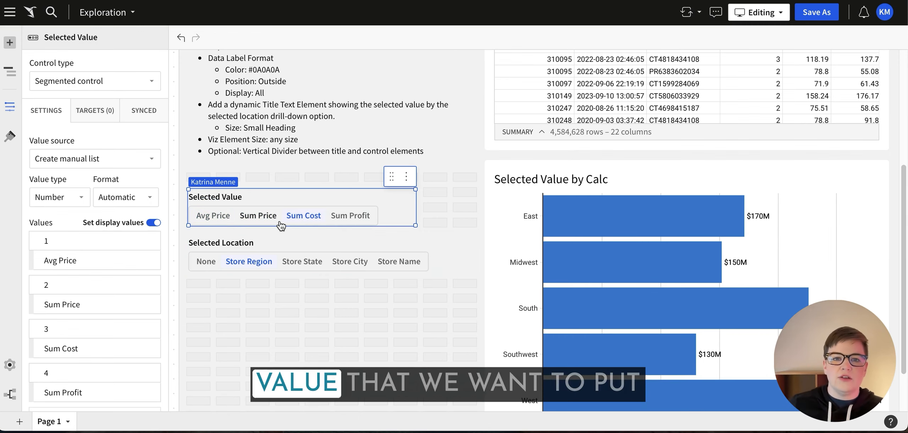
{"action": "left_click", "coordinate": [202, 215]}
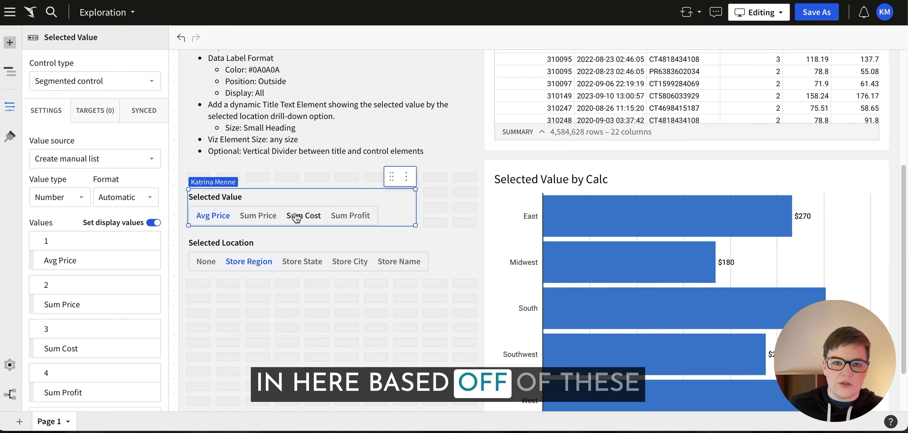
- Rename the chart's Y-axis calculated column to Selected Location Value
{"action": "left_click", "coordinate": [512, 206]}
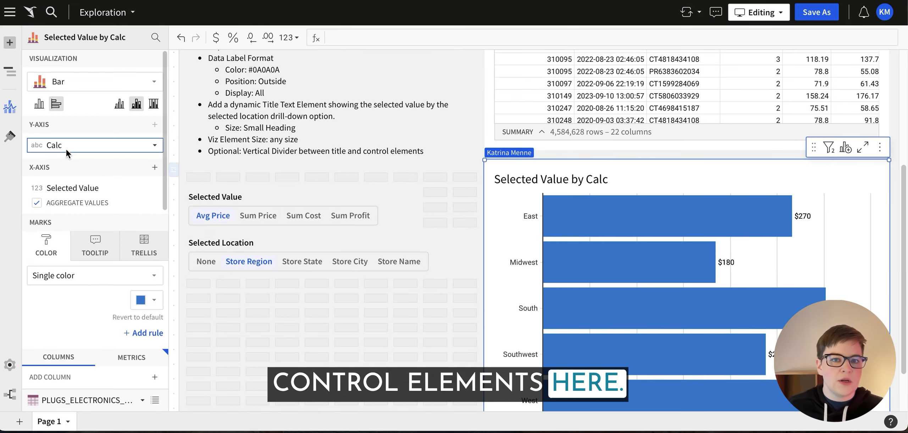
{"action": "double_click", "coordinate": [56, 146]}
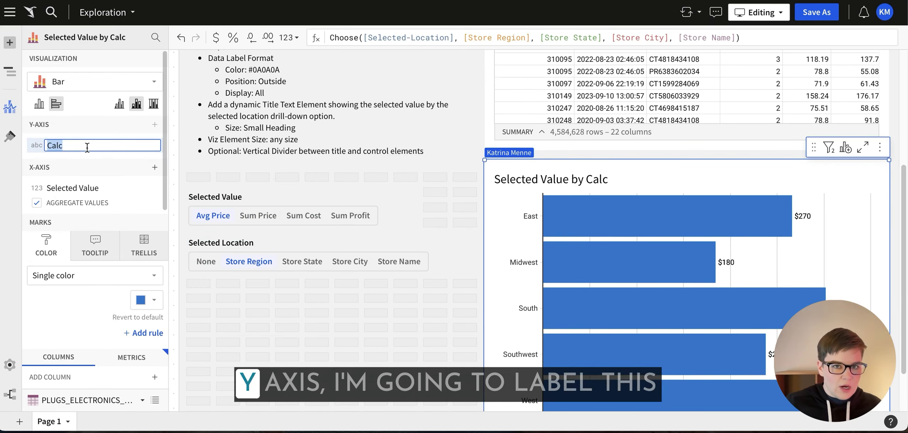
{"action": "type", "text": "Se"}
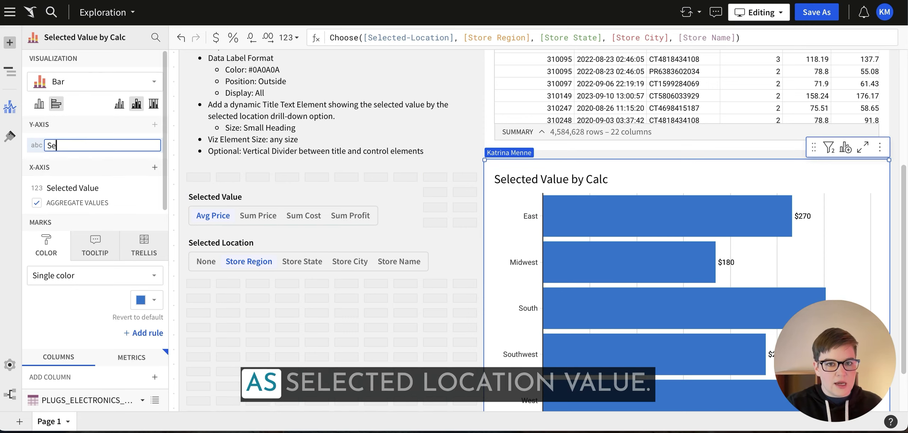
{"action": "type", "text": "lected Location Valu"}
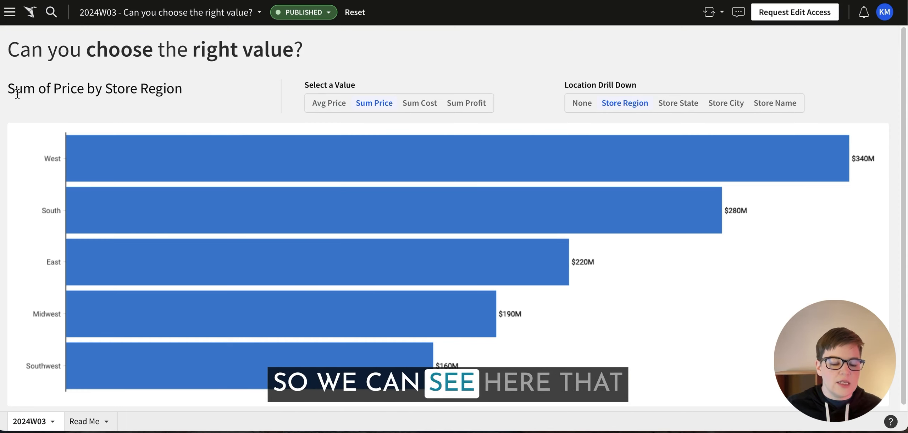
- Examine the published example's dynamic title with Avg Price selected, and compare it with the exploration's chart title and text requirements
{"action": "left_click", "coordinate": [325, 102]}
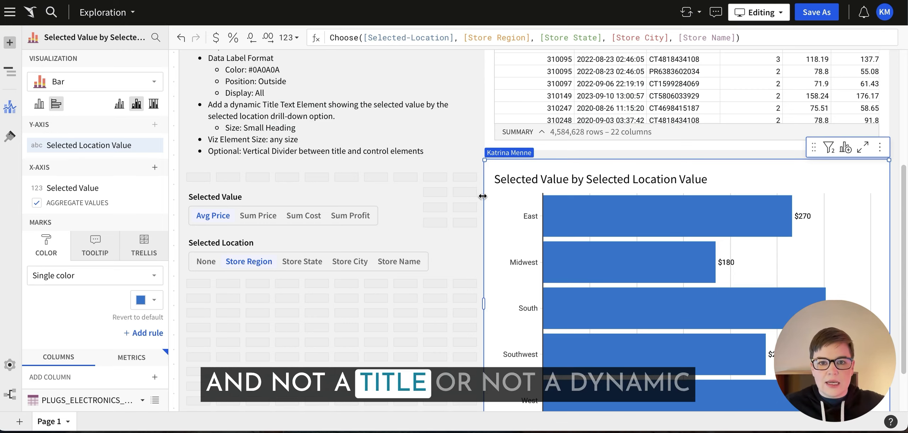
{"action": "scroll", "coordinate": [482, 197], "scroll_direction": "down", "scroll_amount": 2}
{"action": "left_click", "coordinate": [595, 109]}
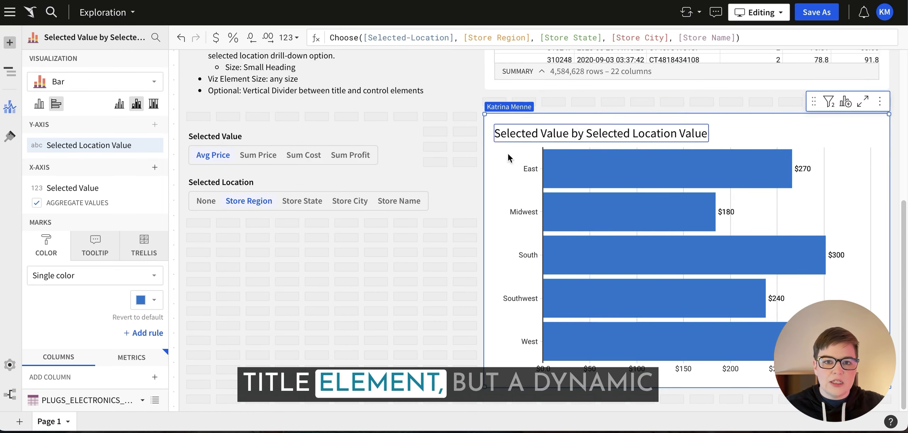
{"action": "left_click", "coordinate": [314, 249]}
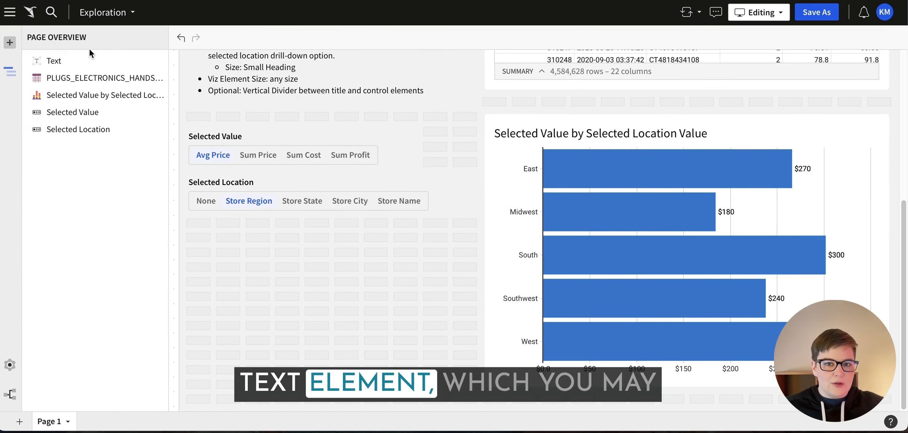
{"action": "left_click", "coordinate": [298, 87]}
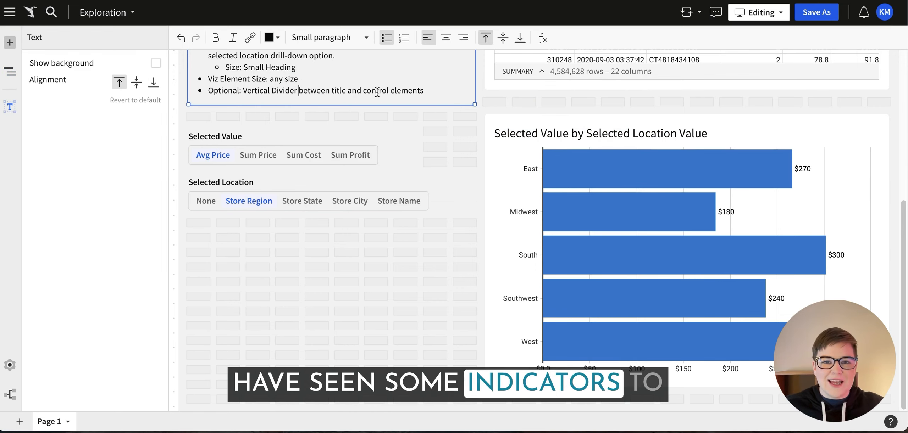
{"action": "left_click", "coordinate": [231, 239]}
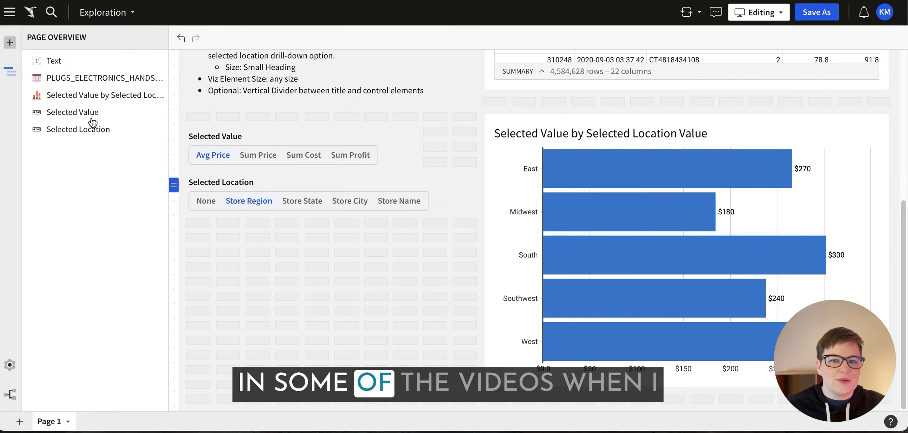
- Place a new text element below the Selected Location control and try starting a dynamic value in it
{"action": "left_click", "coordinate": [10, 43]}
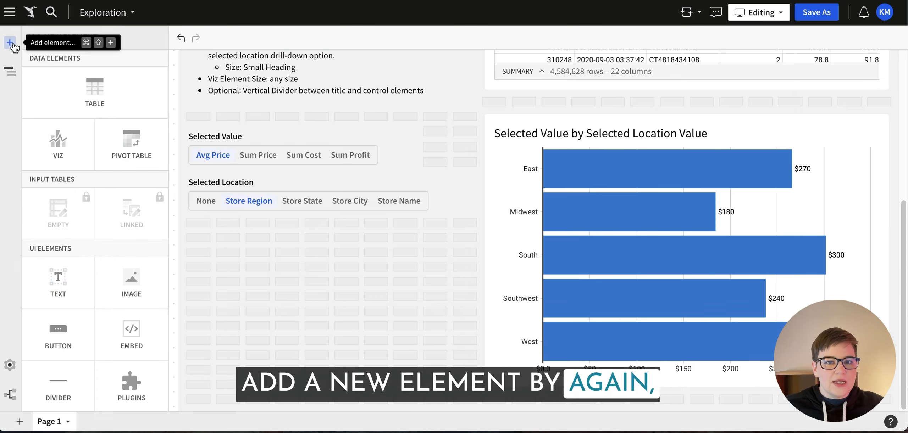
{"action": "left_click_drag", "start_coordinate": [81, 276], "coordinate": [212, 258]}
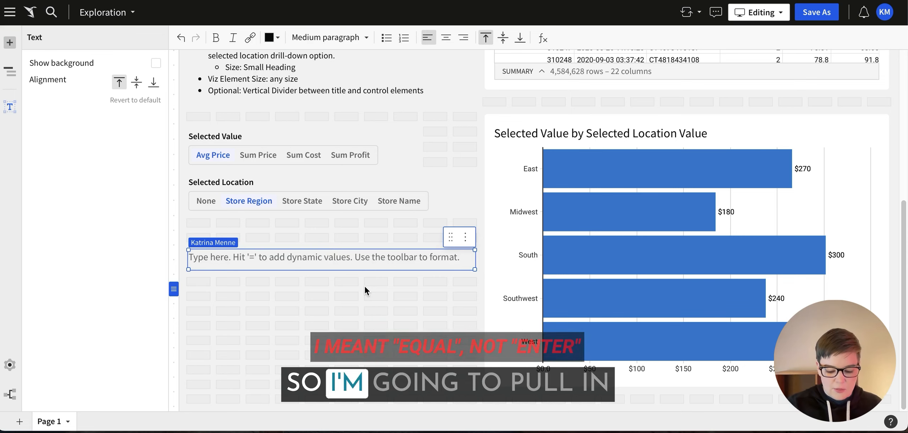
{"action": "key", "text": "equal"}
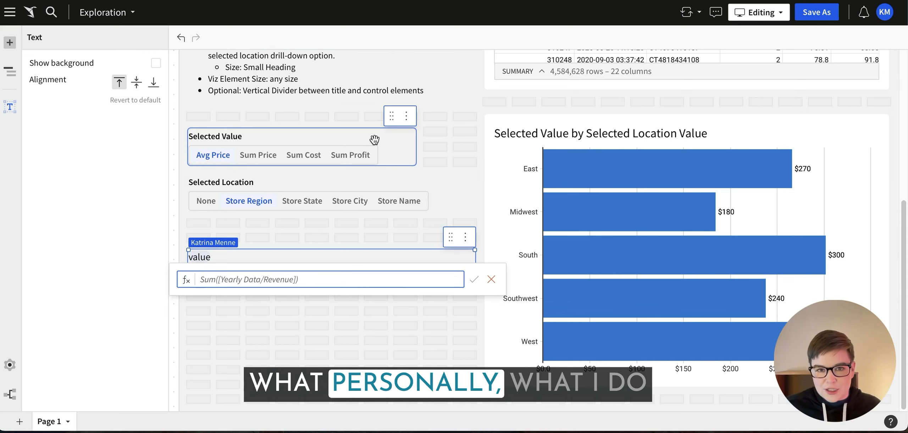
{"action": "left_click", "coordinate": [491, 280]}
{"action": "left_click", "coordinate": [302, 309]}
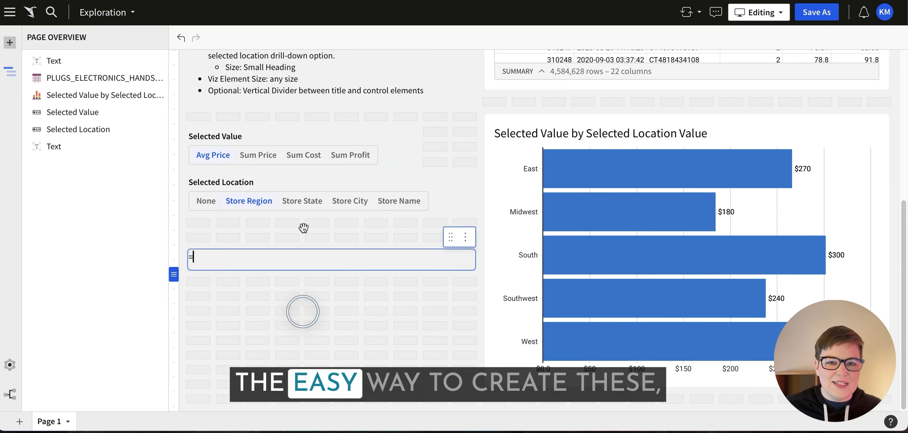
- Copy the full formula of the bar chart's X-axis Selected Value column
{"action": "left_click", "coordinate": [293, 131]}
{"action": "left_click", "coordinate": [500, 156]}
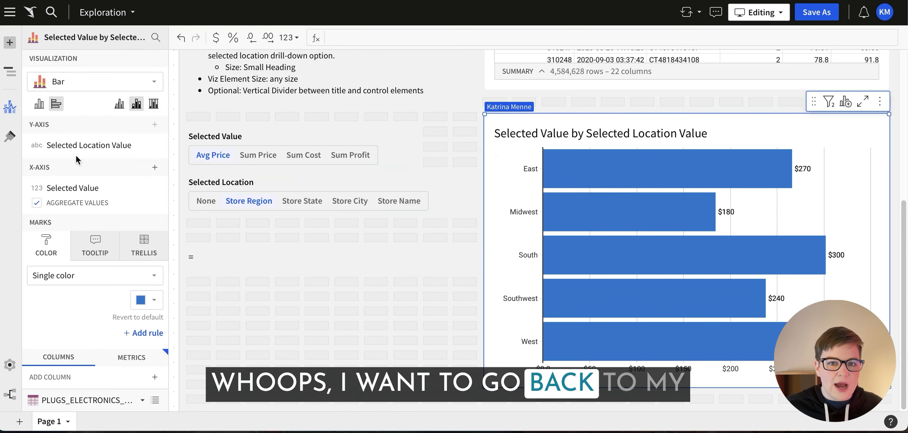
{"action": "left_click", "coordinate": [82, 190]}
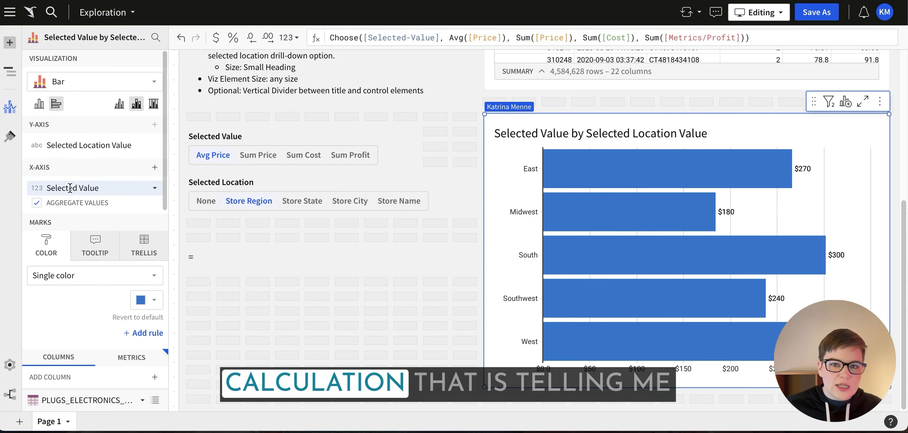
{"action": "left_click", "coordinate": [342, 39]}
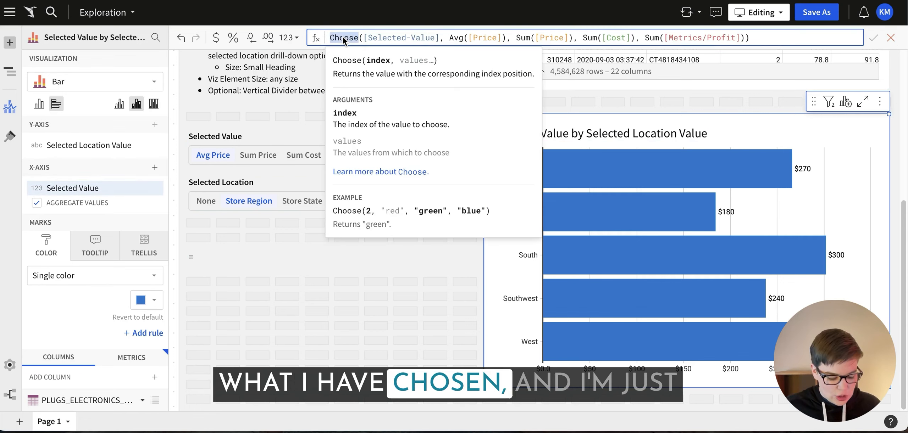
{"action": "key", "text": "ctrl+a"}
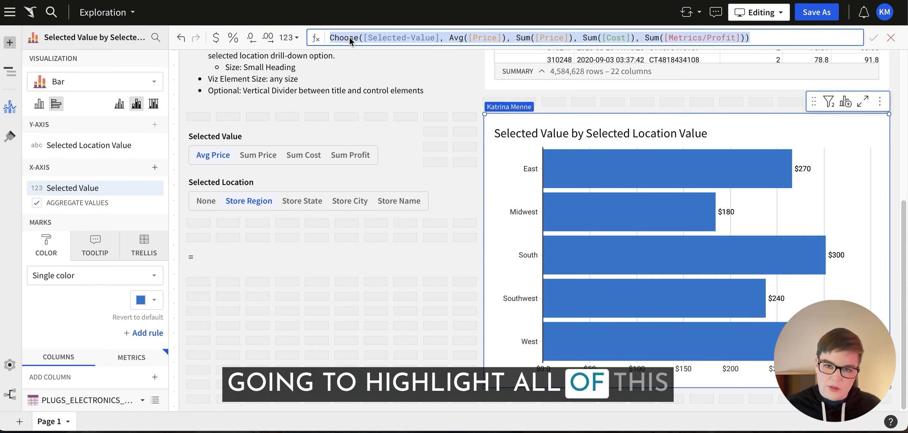
{"action": "key", "text": "ctrl+c"}
- Replace the plain equals sign in the text element with a dynamic value and paste the copied Selected Value formula into it
{"action": "left_click", "coordinate": [232, 257]}
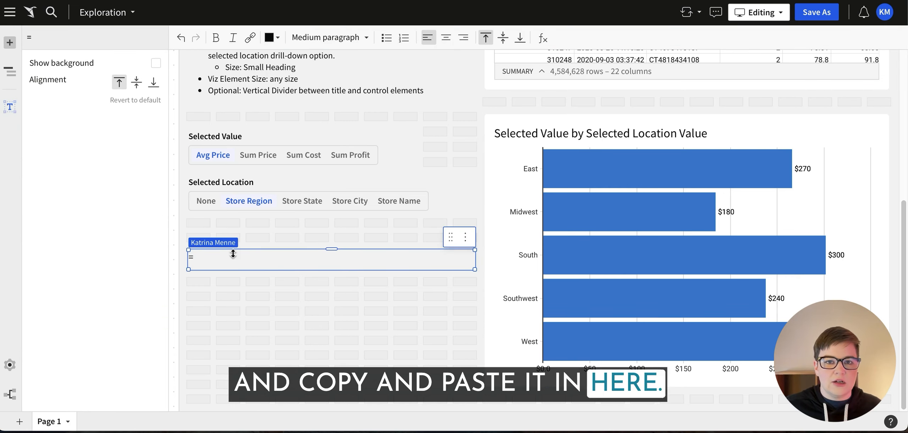
{"action": "key", "text": "BackSpace"}
{"action": "type", "text": "="}
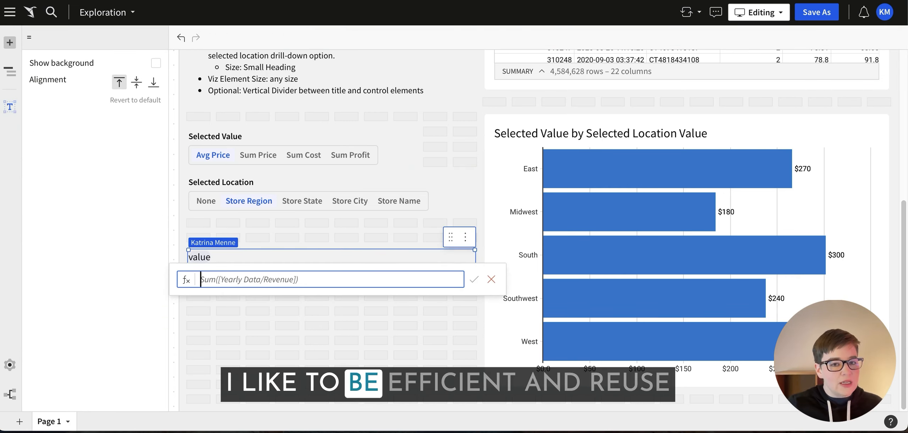
{"action": "key", "text": "ctrl+v"}
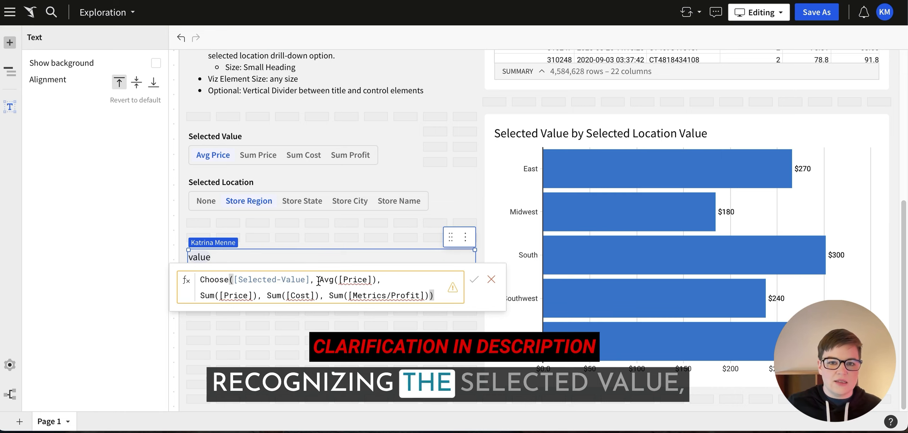
- Replace the Avg([Price]) argument in the text element's formula with the quoted label "Avg Price"
{"action": "left_click", "coordinate": [338, 280]}
{"action": "left_click", "coordinate": [322, 280]}
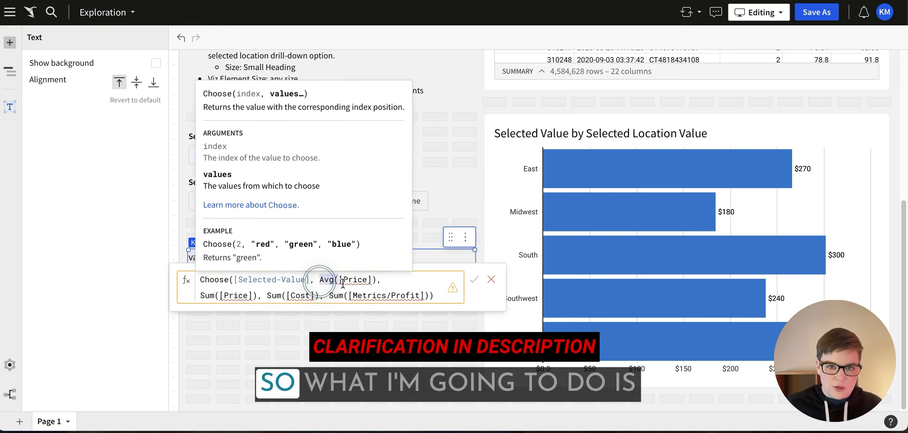
{"action": "key", "text": "Delete"}
{"action": "key", "text": "Delete"}
{"action": "key", "text": "Delete"}
{"action": "key", "text": "Delete"}
{"action": "type", "text": "\"Price]), Sum"}
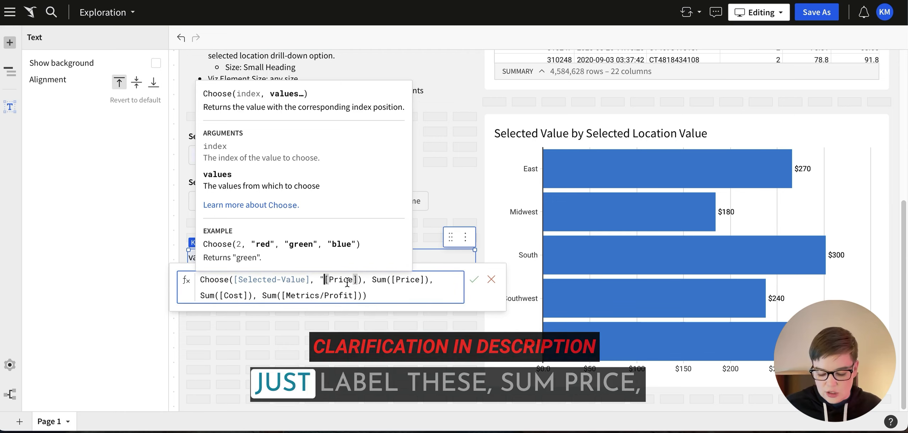
{"action": "key", "text": "Delete"}
{"action": "type", "text": "Sum"}
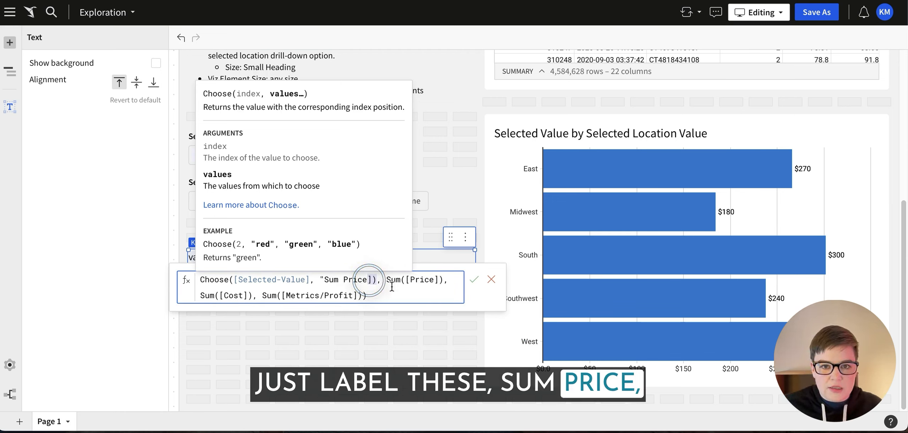
{"action": "key", "text": "Delete"}
{"action": "key", "text": "Delete"}
{"action": "type", "text": "\""}
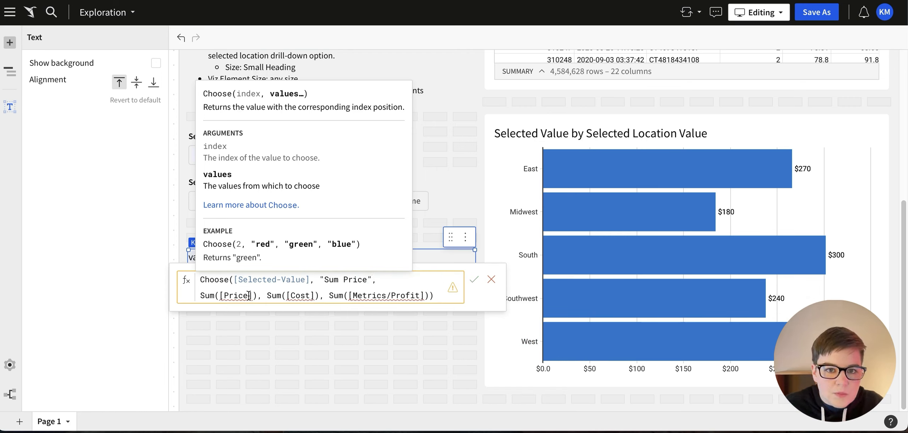
{"action": "double_click", "coordinate": [330, 280]}
{"action": "type", "text": "Av"}
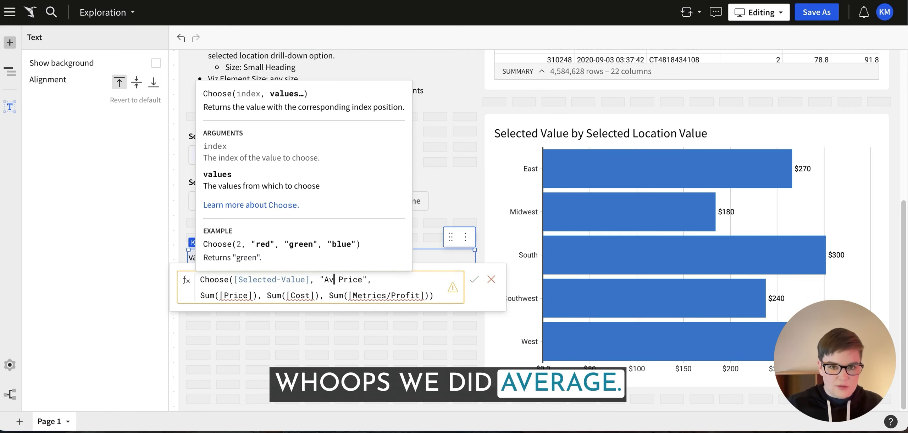
{"action": "type", "text": "g"}
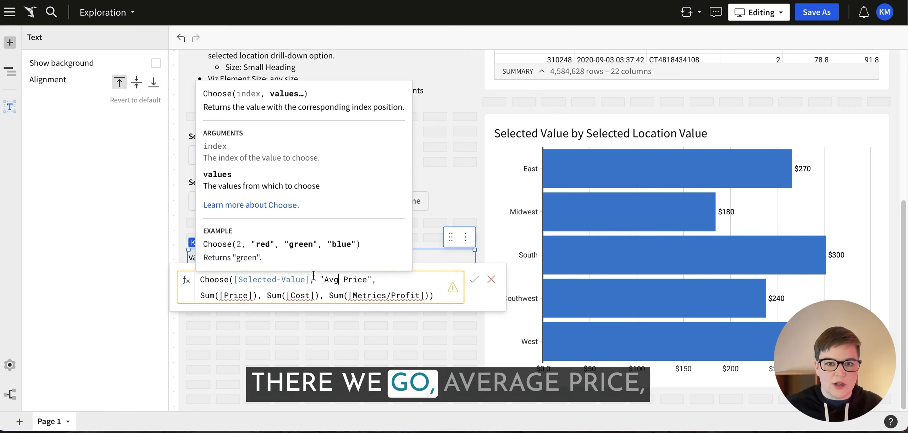
- Replace the Sum([Price]) argument with the quoted label "Sum Price"
{"action": "left_click", "coordinate": [202, 294]}
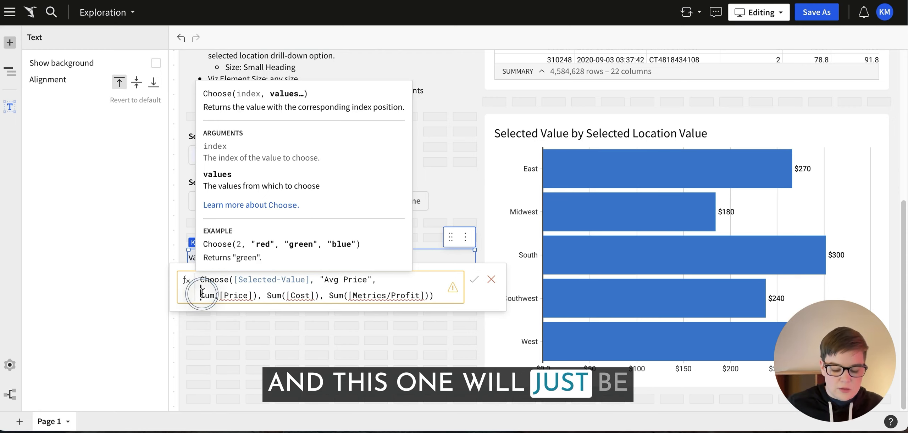
{"action": "type", "text": "\""}
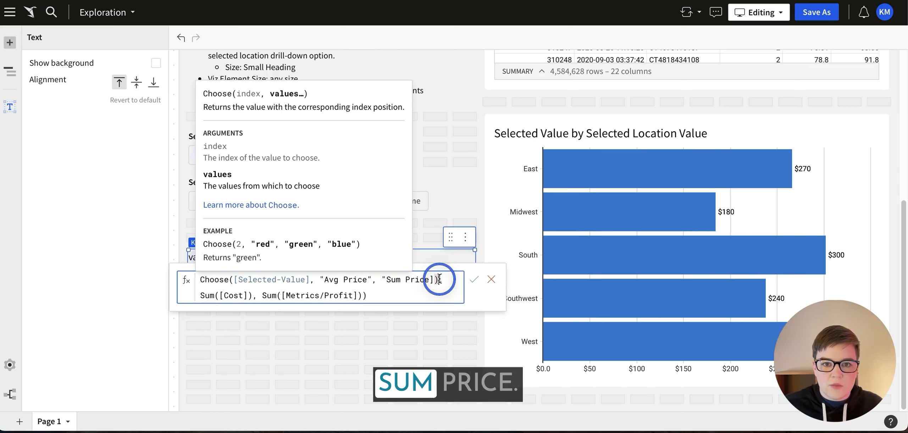
{"action": "left_click_drag", "start_coordinate": [440, 279], "coordinate": [431, 279]}
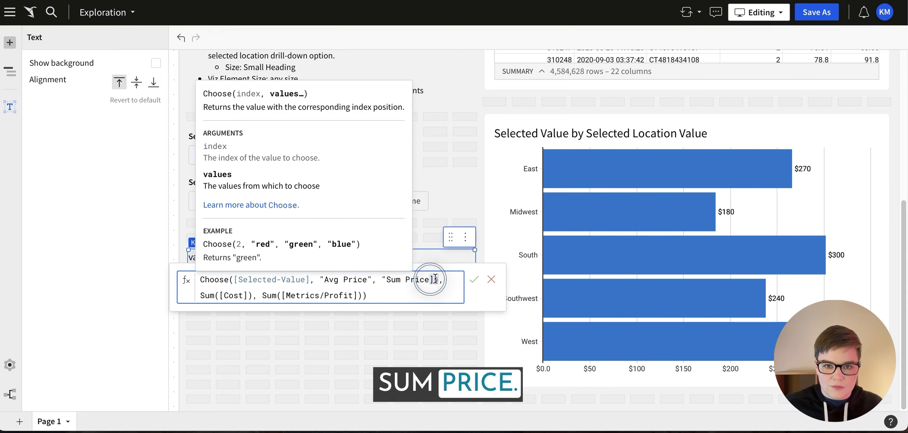
- Turn the Sum([Cost]) argument into the quoted label "Sum Cost"
{"action": "left_click", "coordinate": [256, 295]}
{"action": "key", "text": "BackSpace"}
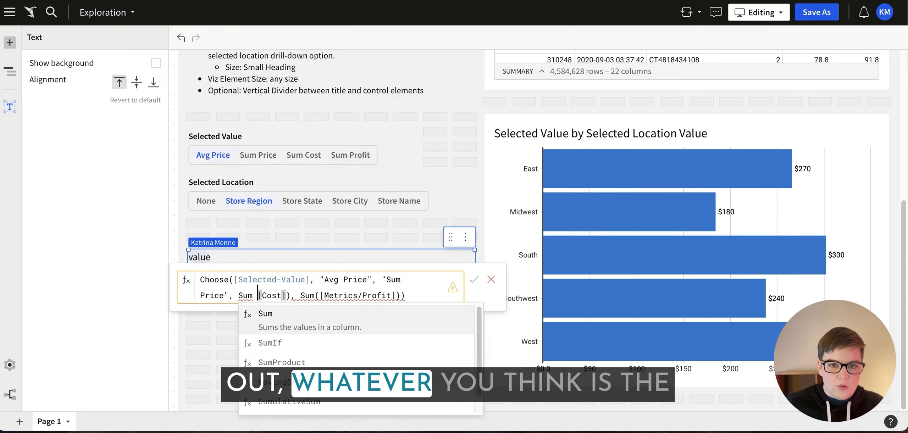
{"action": "left_click", "coordinate": [238, 295]}
{"action": "type", "text": "\""}
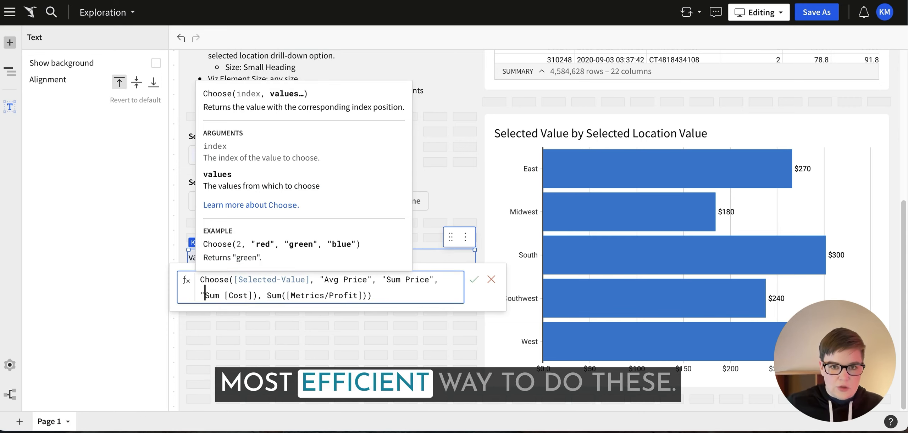
{"action": "left_click", "coordinate": [227, 294]}
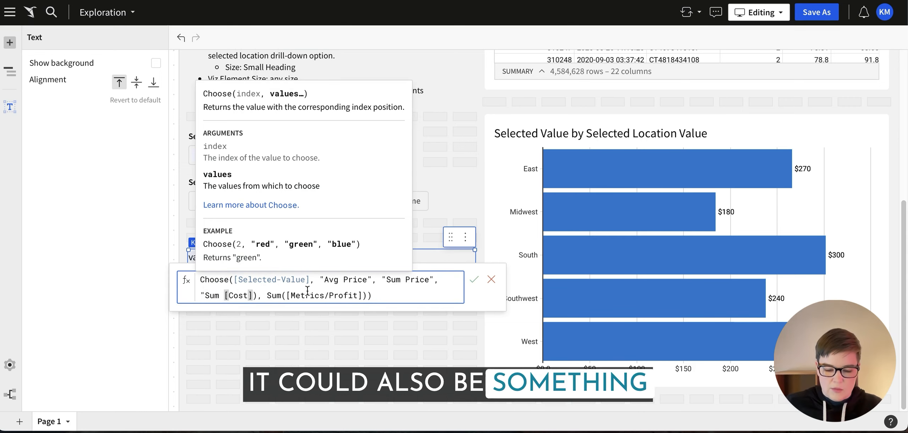
{"action": "key", "text": "Delete"}
{"action": "left_click", "coordinate": [251, 295]}
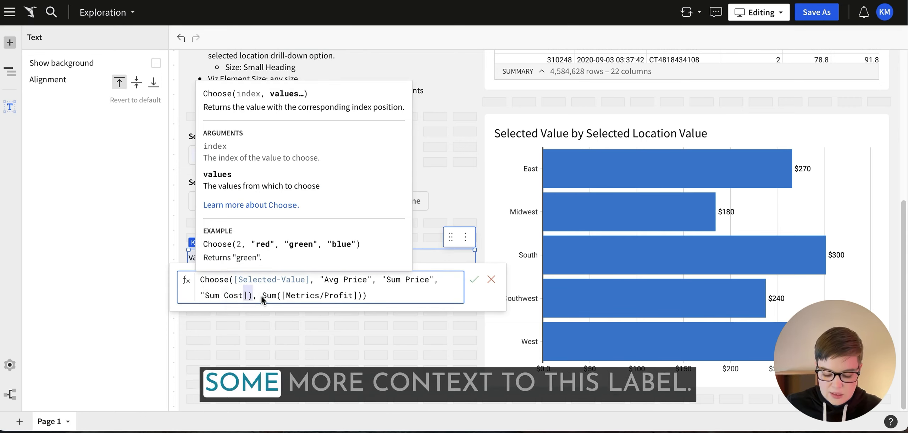
{"action": "key", "text": "BackSpace"}
- Turn the Sum([Metrics/Profit]) argument into the quoted label "Sum Profit" and apply the formula to the text element
{"action": "type", "text": "\""}
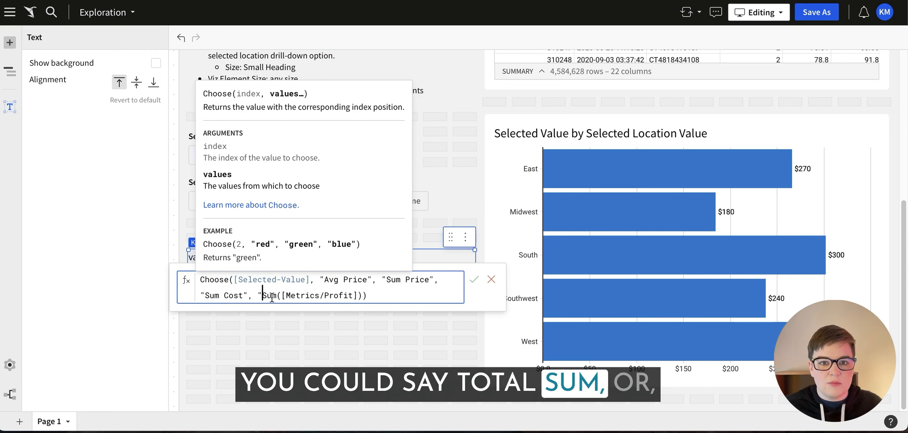
{"action": "left_click_drag", "start_coordinate": [277, 296], "coordinate": [321, 296]}
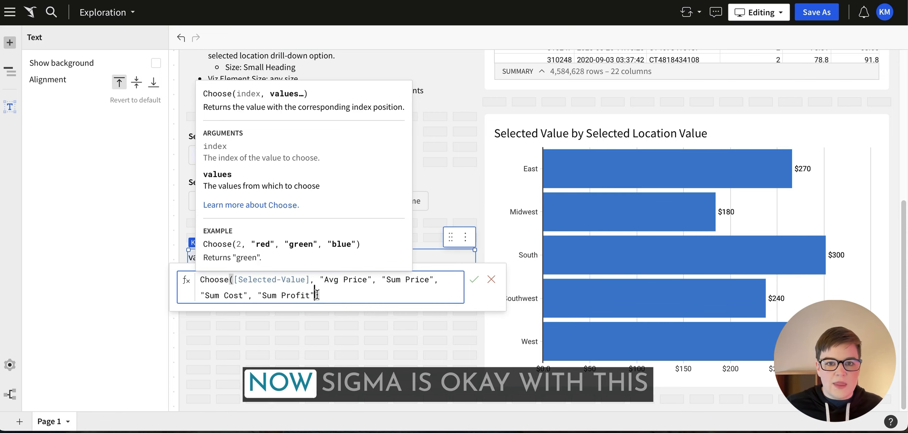
{"action": "left_click", "coordinate": [376, 294]}
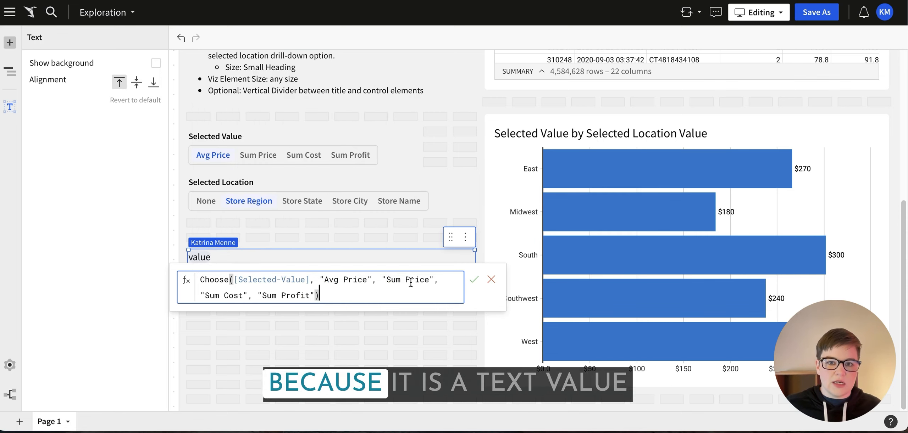
{"action": "left_click", "coordinate": [476, 281]}
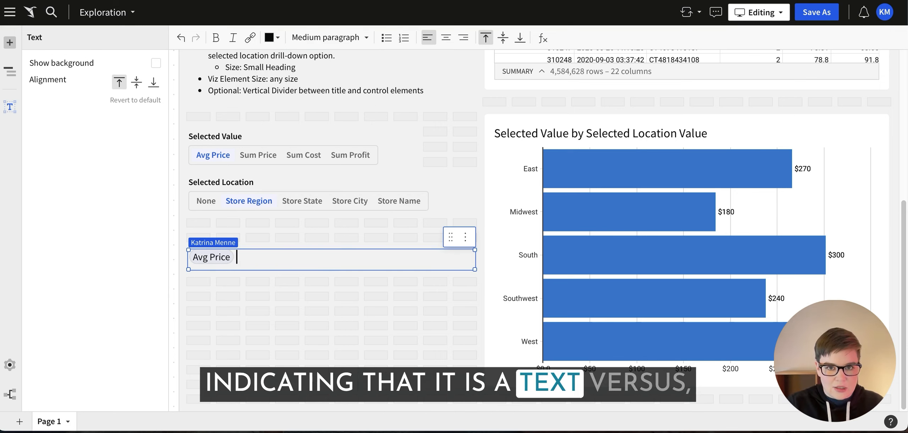
- Add the word "by" after the dynamic value, and copy the formula of the chart's Y-axis Selected Location Value column
{"action": "type", "text": "y"}
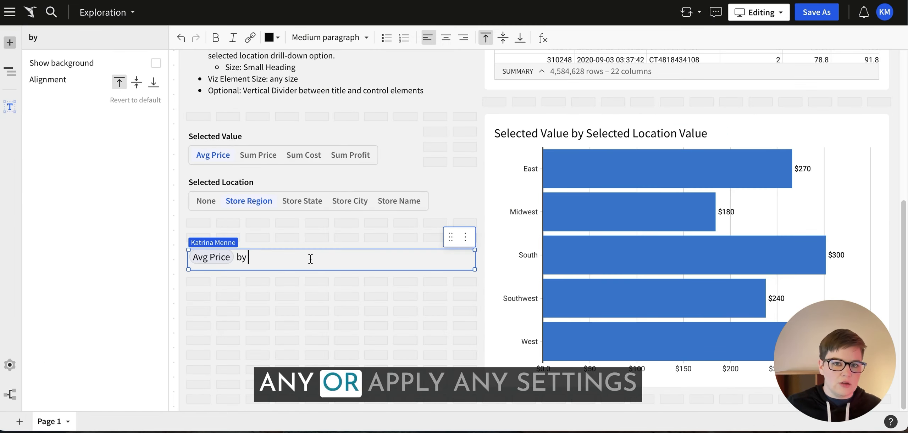
{"action": "type", "text": "="}
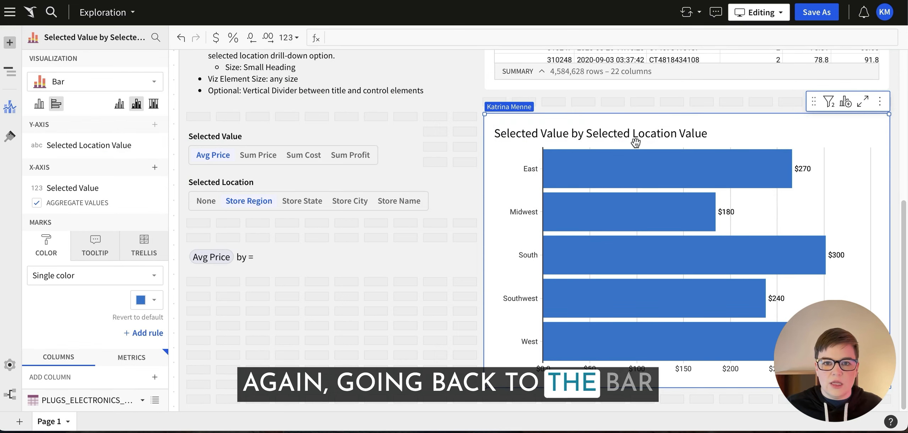
{"action": "left_click", "coordinate": [101, 145]}
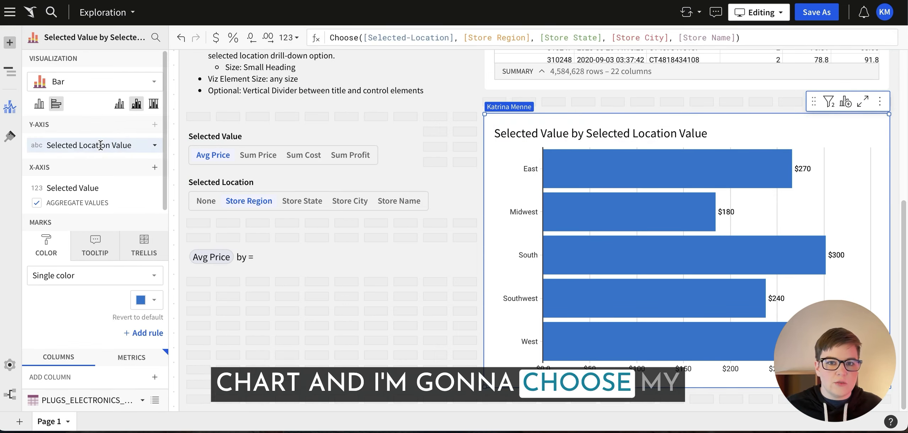
{"action": "left_click", "coordinate": [342, 39]}
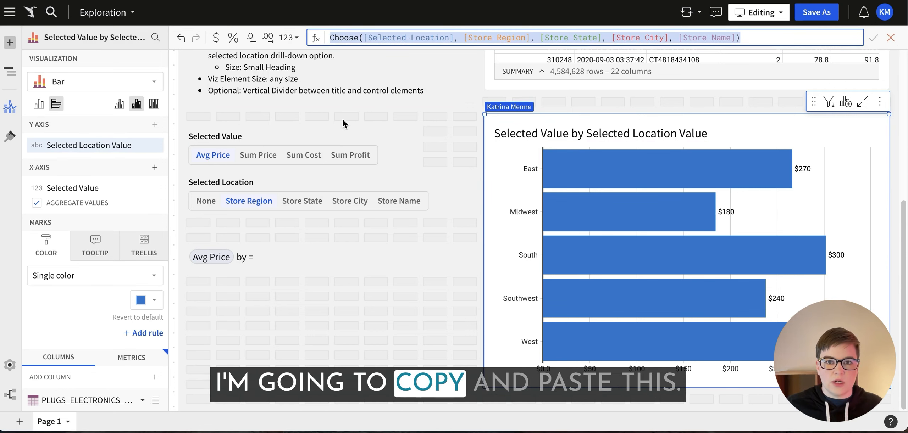
{"action": "key", "text": "ctrl+c"}
- Insert a second dynamic value after "by" in the text element and paste the copied Selected-Location formula into it
{"action": "left_click", "coordinate": [278, 256]}
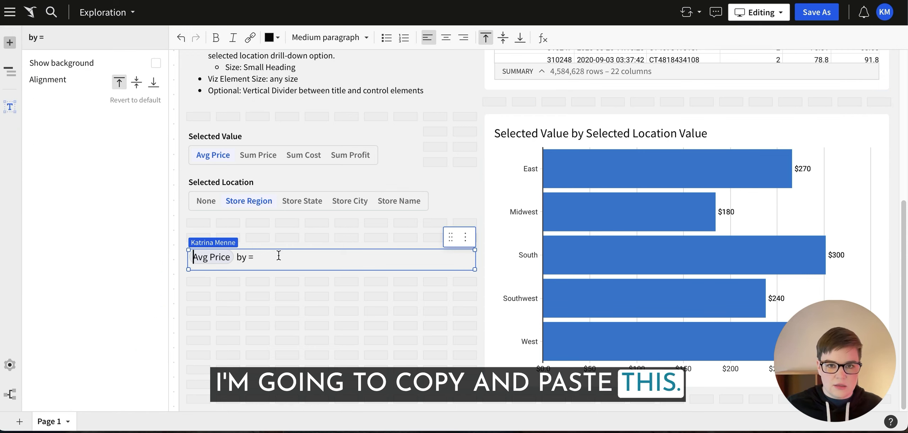
{"action": "key", "text": "BackSpace"}
{"action": "type", "text": "="}
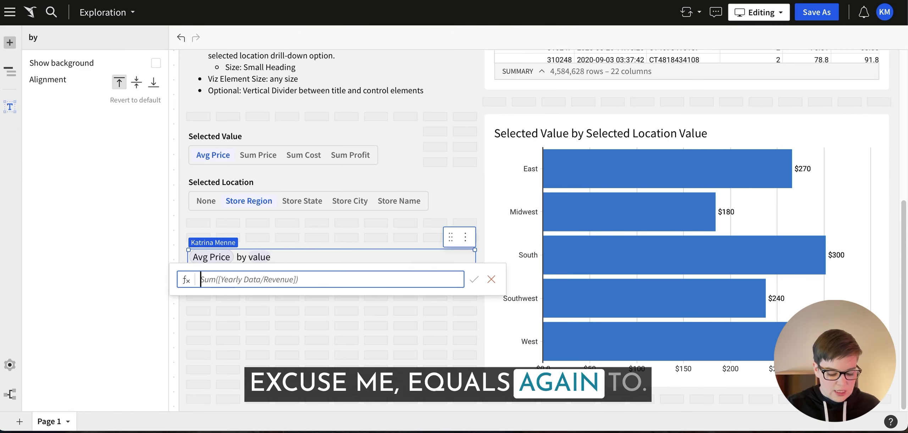
{"action": "key", "text": "ctrl+v"}
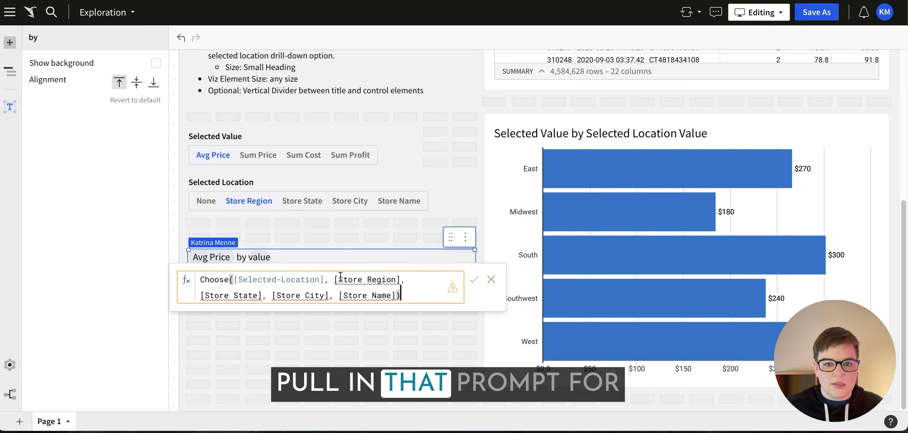
- Replace the brackets around Store Region, Store State, Store City and Store Name with quotation marks and apply the formula
{"action": "left_click", "coordinate": [337, 279]}
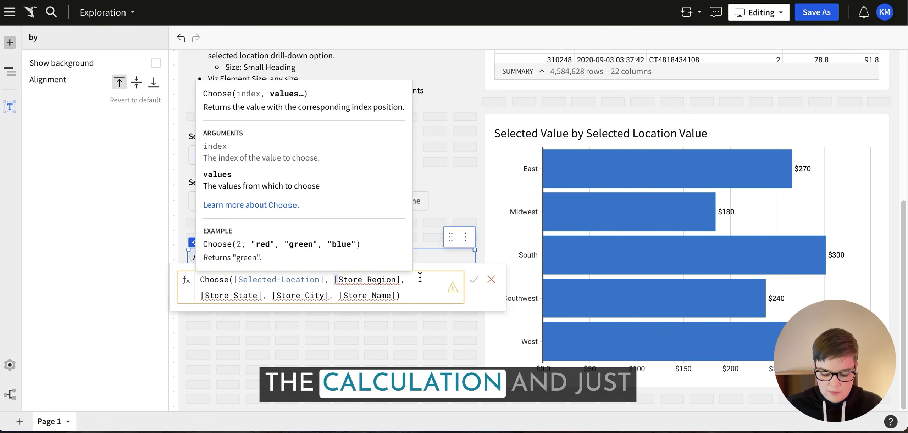
{"action": "left_click", "coordinate": [400, 280]}
{"action": "key", "text": "BackSpace"}
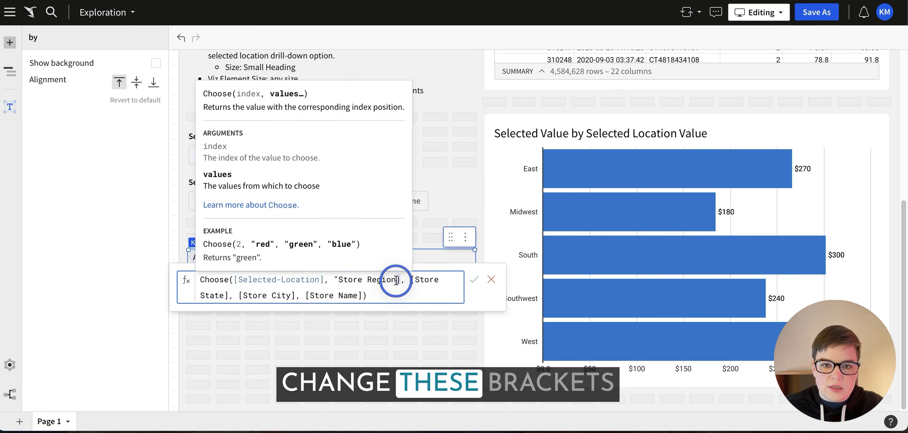
{"action": "type", "text": "\""}
{"action": "left_click", "coordinate": [201, 295]}
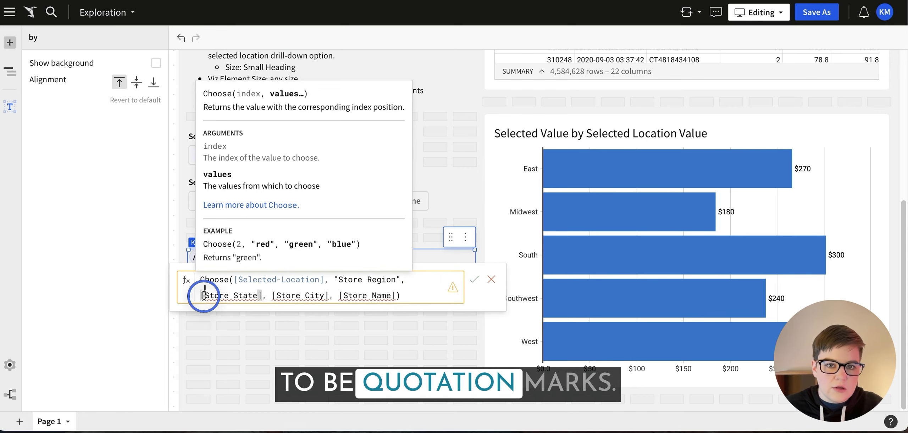
{"action": "key", "text": "Delete"}
{"action": "type", "text": "\""}
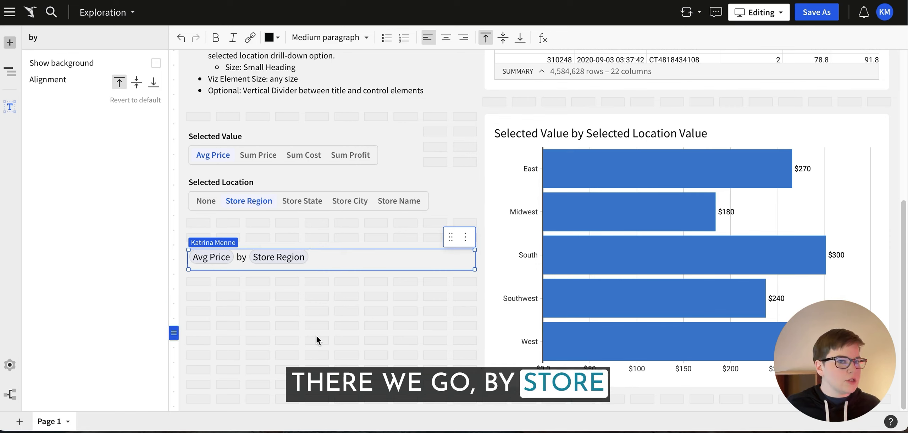
- Move the bar chart, the Selected Value and Selected Location controls and the dynamic title text together to a new page
{"action": "scroll", "coordinate": [415, 156], "scroll_direction": "up", "scroll_amount": 5}
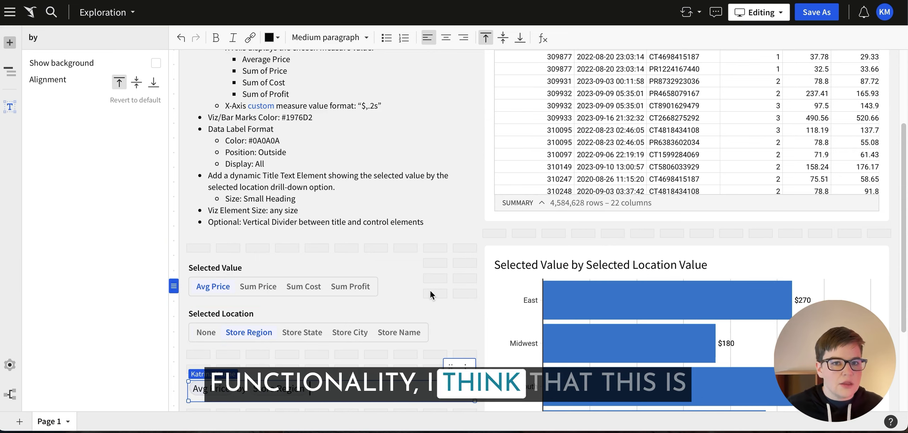
{"action": "scroll", "coordinate": [421, 290], "scroll_direction": "down", "scroll_amount": 3}
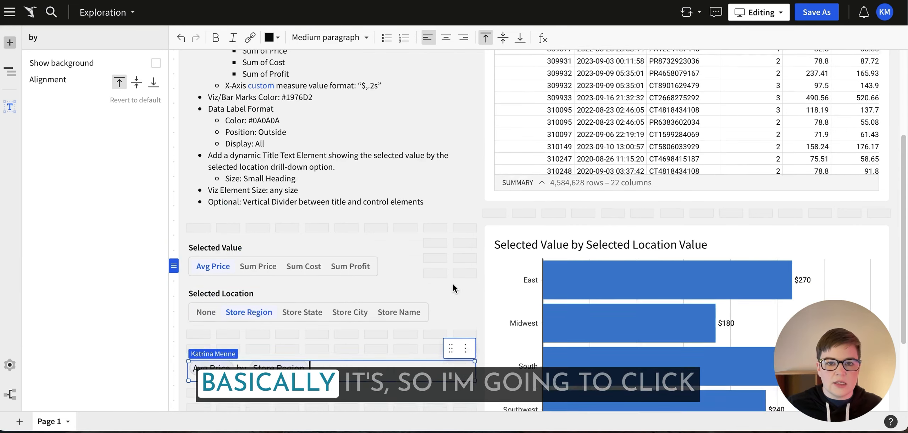
{"action": "left_click", "coordinate": [462, 178]}
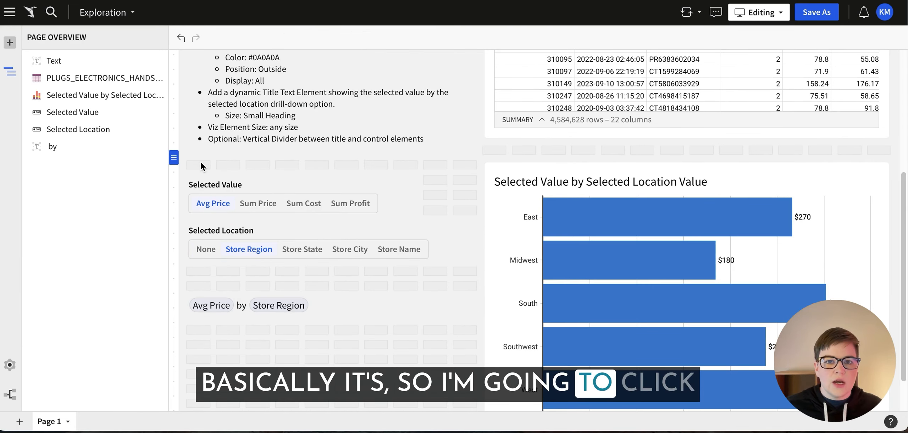
{"action": "left_click_drag", "start_coordinate": [194, 163], "coordinate": [657, 349]}
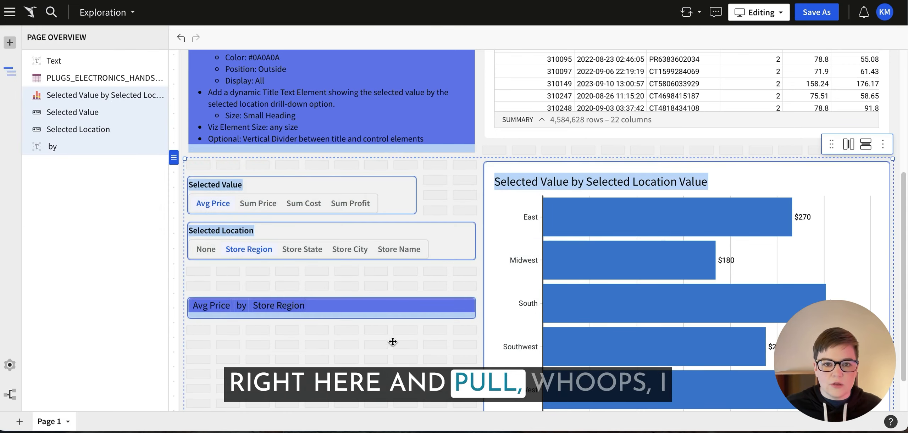
{"action": "left_click_drag", "start_coordinate": [209, 170], "coordinate": [276, 192]}
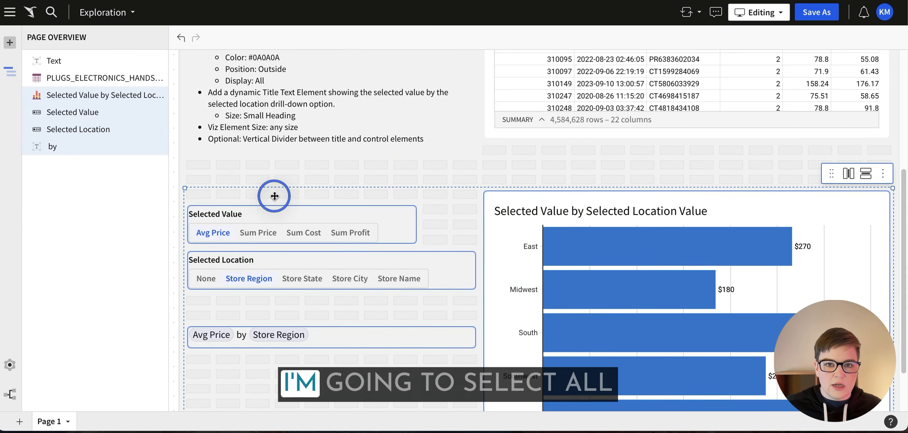
{"action": "left_click", "coordinate": [883, 173]}
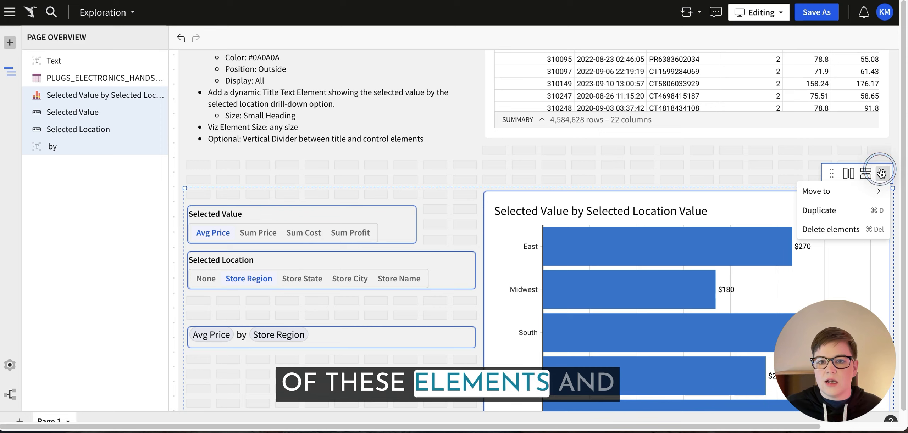
{"action": "mouse_move", "coordinate": [822, 191]}
{"action": "left_click", "coordinate": [767, 192]}
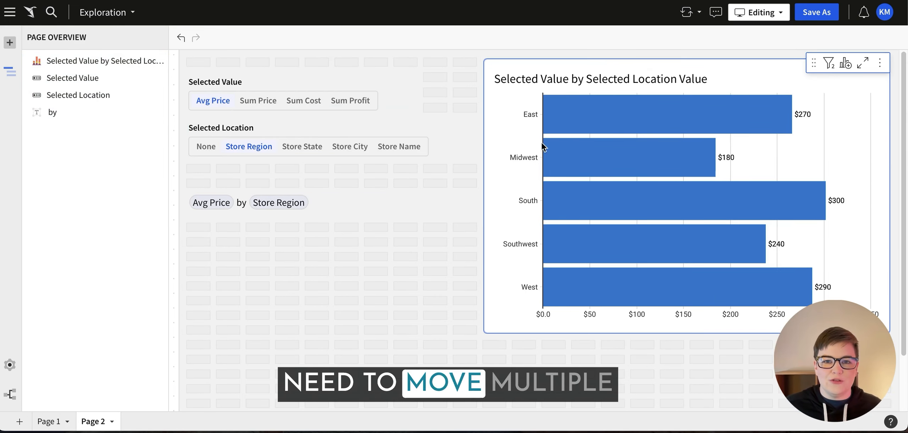
- Shift the chart down and arrange the title text, Selected Value control and Selected Location control side by side in one row above it
{"action": "left_click_drag", "start_coordinate": [485, 61], "coordinate": [308, 239]}
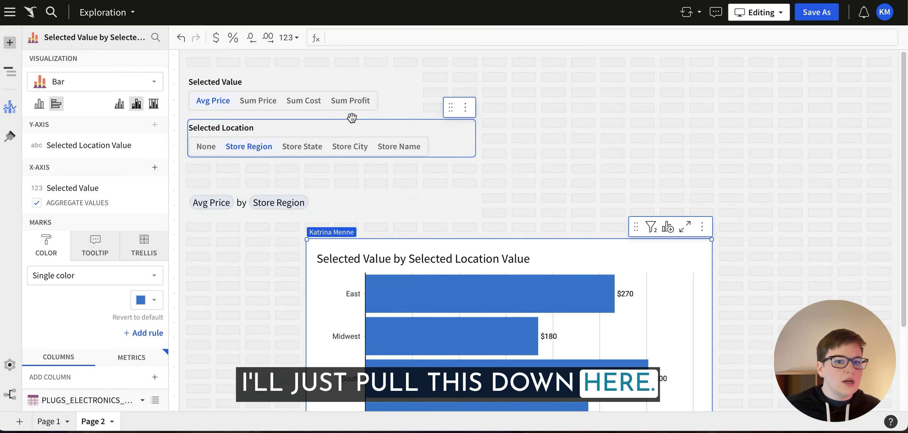
{"action": "left_click_drag", "start_coordinate": [321, 124], "coordinate": [725, 125]}
{"action": "left_click_drag", "start_coordinate": [401, 74], "coordinate": [502, 122]}
{"action": "left_click", "coordinate": [366, 206]}
{"action": "left_click_drag", "start_coordinate": [462, 206], "coordinate": [321, 124]}
{"action": "left_click", "coordinate": [411, 183]}
- Distribute the title text and the two controls as columns of equal width across the page
{"action": "left_click_drag", "start_coordinate": [276, 95], "coordinate": [681, 174]}
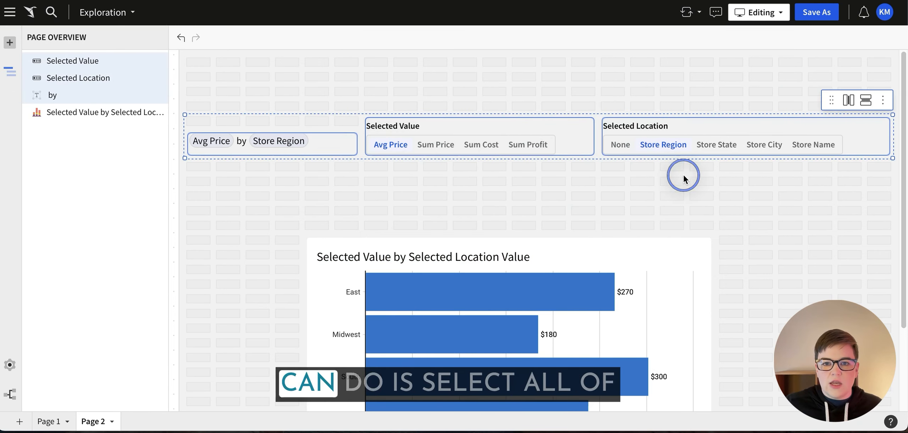
{"action": "left_click", "coordinate": [850, 103]}
{"action": "left_click", "coordinate": [604, 205]}
- Place the bar chart directly beneath the title and controls row and stretch it across the full page width
{"action": "left_click_drag", "start_coordinate": [635, 257], "coordinate": [516, 179]}
{"action": "left_click_drag", "start_coordinate": [587, 229], "coordinate": [830, 229]}
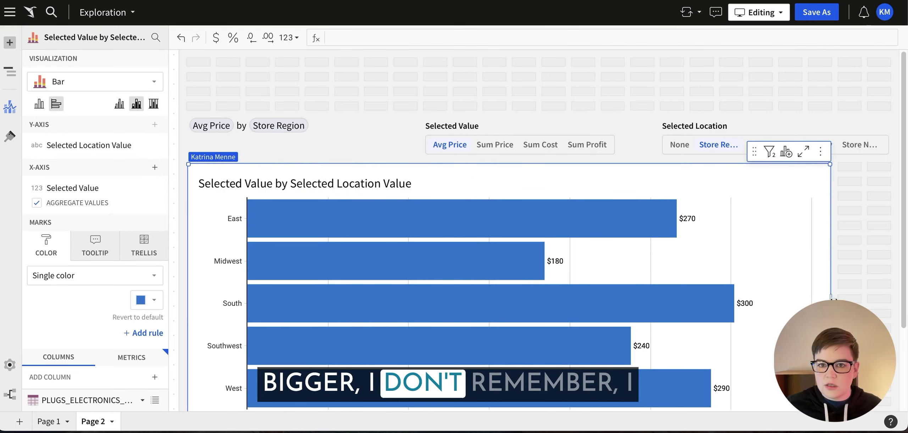
{"action": "left_click_drag", "start_coordinate": [832, 300], "coordinate": [886, 298]}
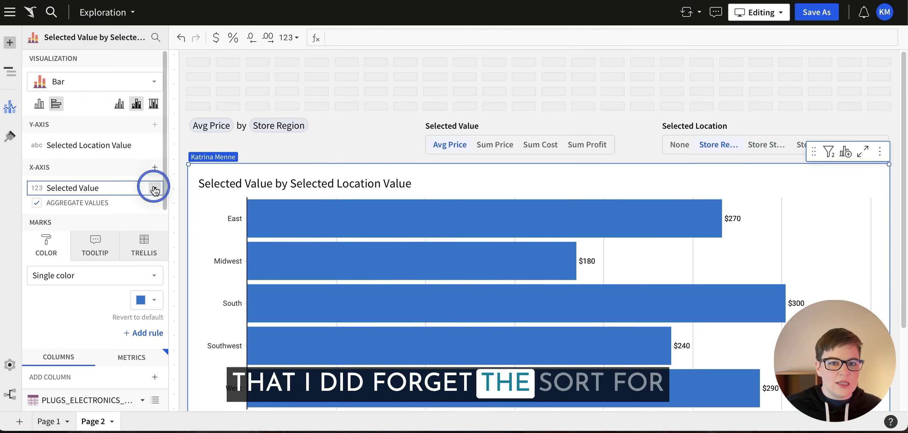
- Sort the chart's Y-axis Selected Location Value column by Selected Value in descending order
{"action": "left_click", "coordinate": [154, 191]}
{"action": "left_click", "coordinate": [133, 145]}
{"action": "left_click", "coordinate": [155, 146]}
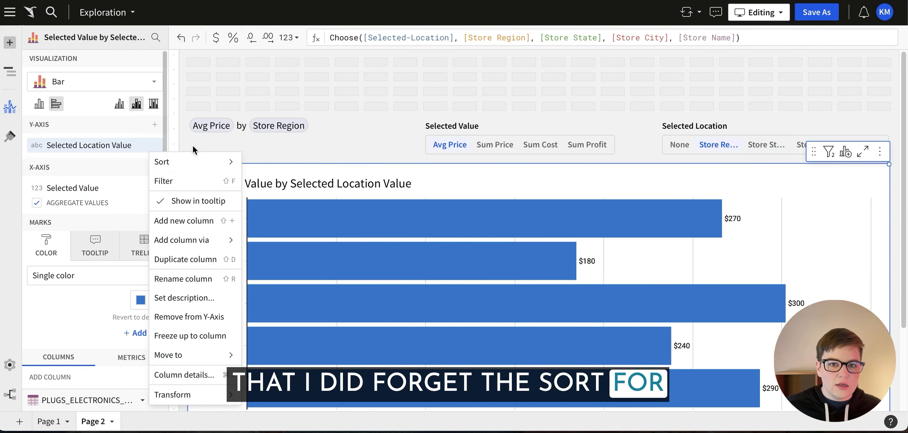
{"action": "mouse_move", "coordinate": [234, 162]}
{"action": "left_click", "coordinate": [280, 201]}
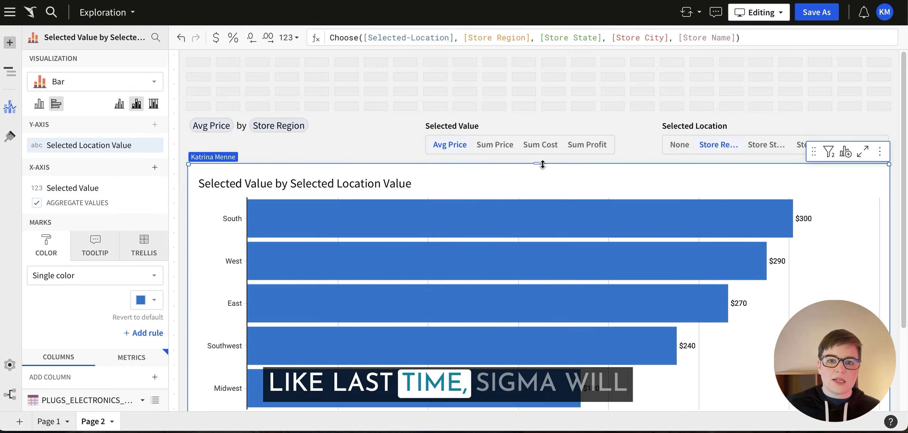
- Check the bar order with the measure switched to Sum Price and Sum Cost, and return the control to Avg Price
{"action": "left_click", "coordinate": [501, 149]}
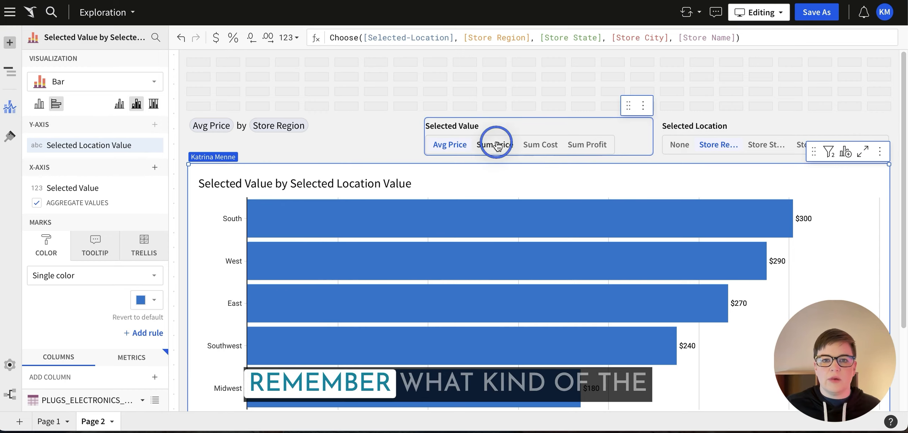
{"action": "left_click", "coordinate": [540, 149]}
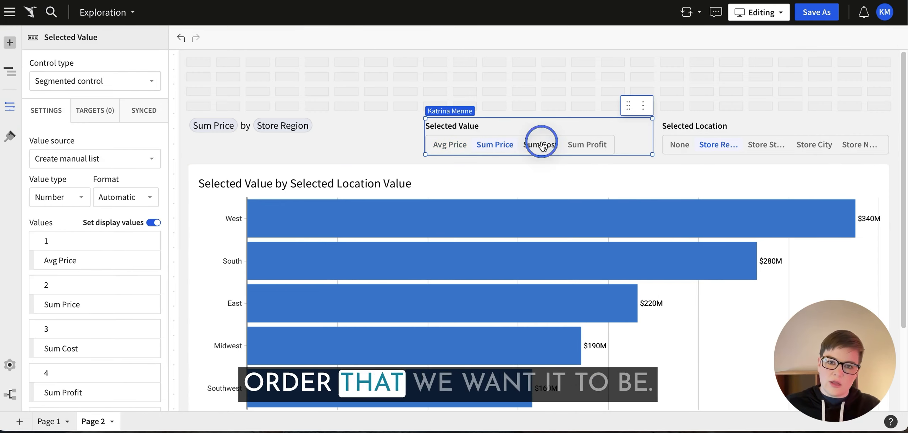
{"action": "left_click", "coordinate": [450, 146]}
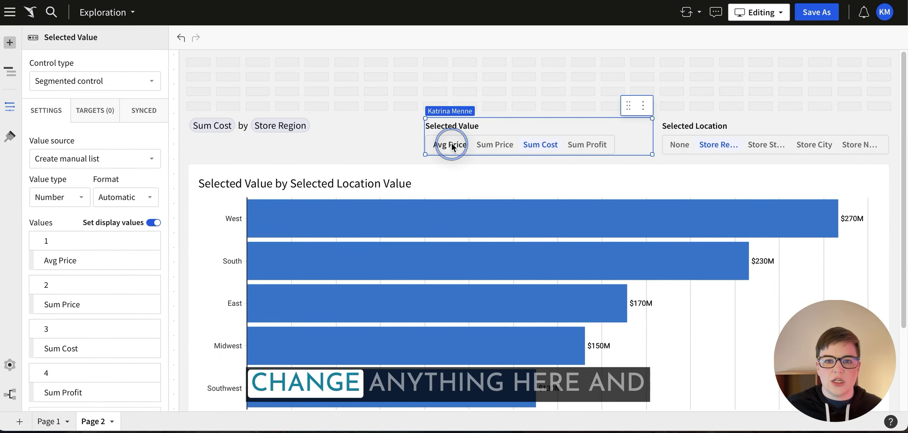
- Hide the bar chart's built-in element title in its format settings
{"action": "left_click", "coordinate": [470, 182]}
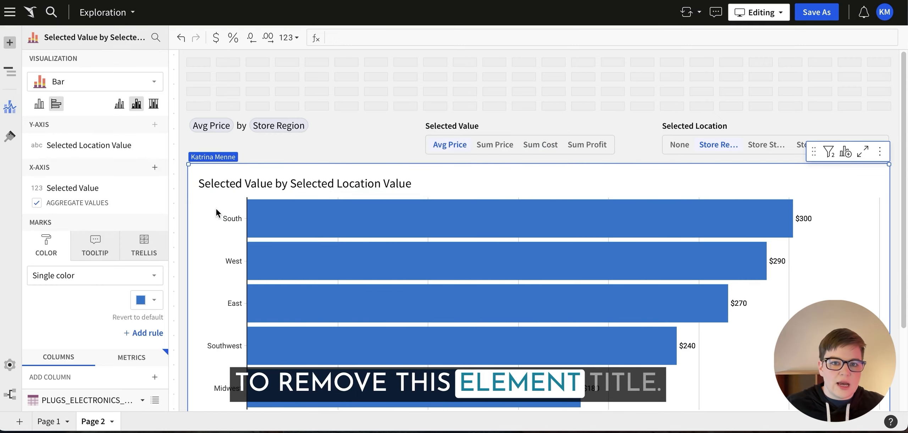
{"action": "left_click", "coordinate": [11, 141]}
{"action": "left_click", "coordinate": [66, 81]}
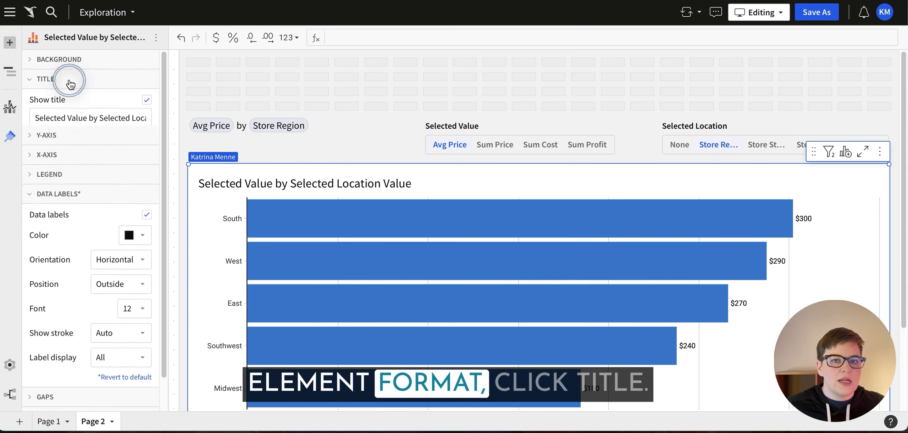
{"action": "left_click", "coordinate": [147, 100]}
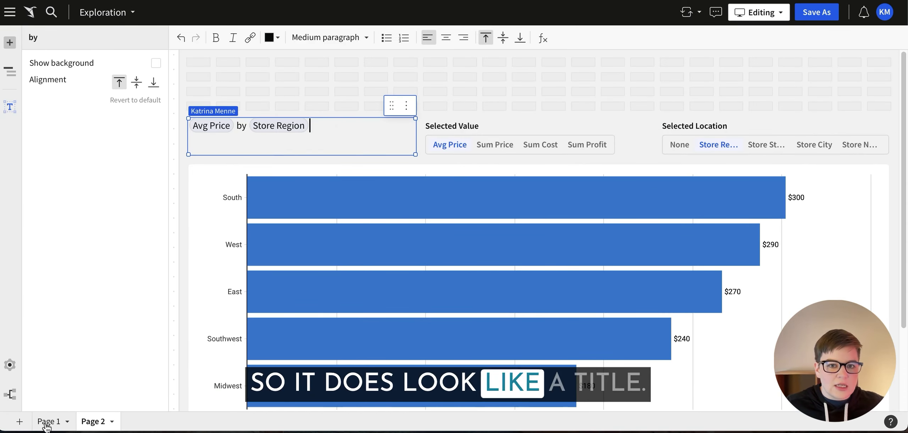
- Check the required title size in the requirements on Page 1 and set the whole title text on Page 2 to Small heading
{"action": "left_click", "coordinate": [46, 424]}
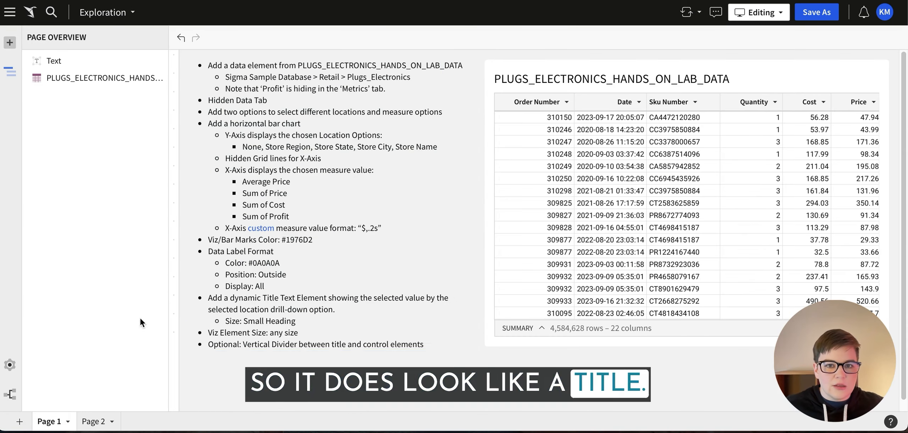
{"action": "double_click", "coordinate": [296, 240]}
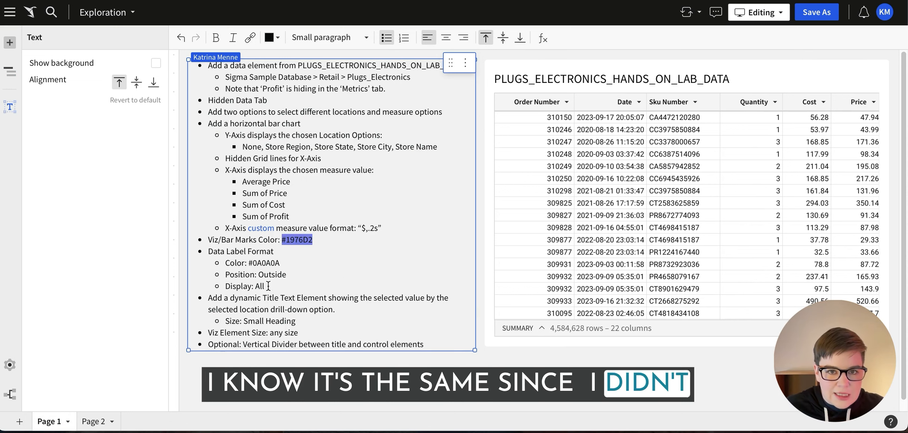
{"action": "left_click_drag", "start_coordinate": [248, 322], "coordinate": [295, 324]}
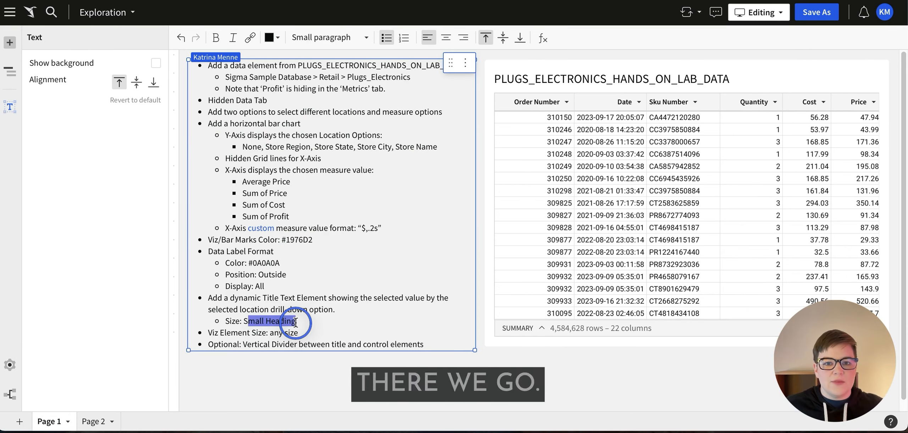
{"action": "left_click", "coordinate": [297, 324]}
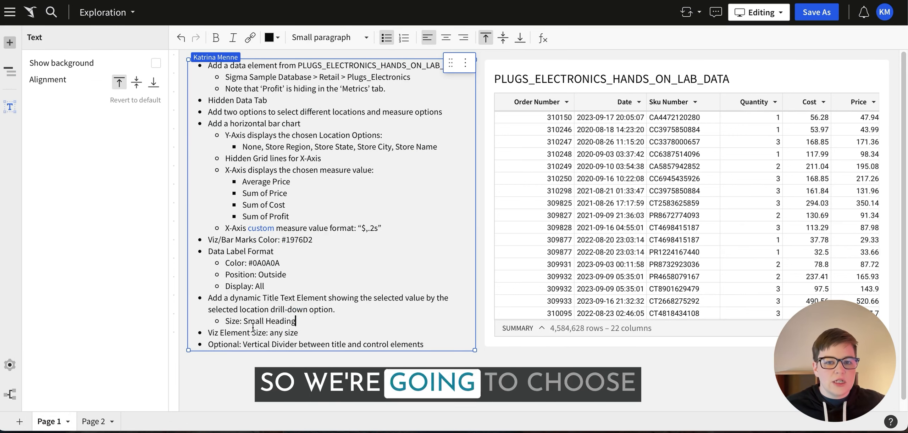
{"action": "left_click", "coordinate": [100, 423]}
{"action": "left_click", "coordinate": [318, 128]}
{"action": "left_click", "coordinate": [324, 128]}
{"action": "triple_click", "coordinate": [320, 127]}
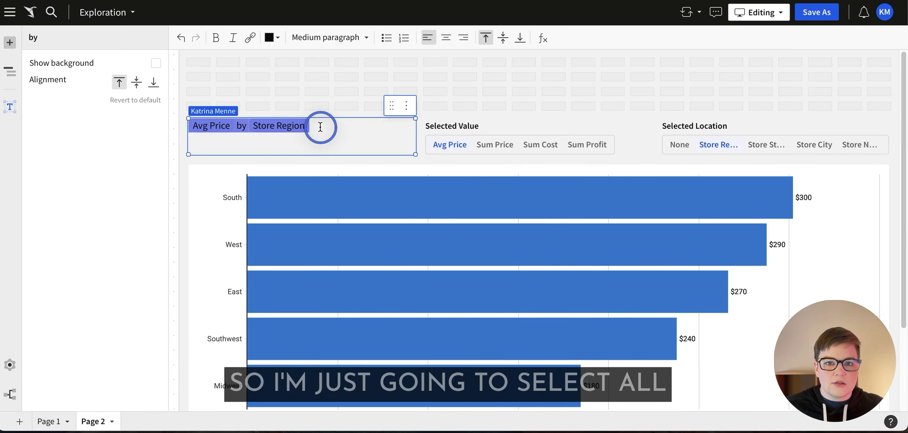
{"action": "left_click", "coordinate": [340, 37]}
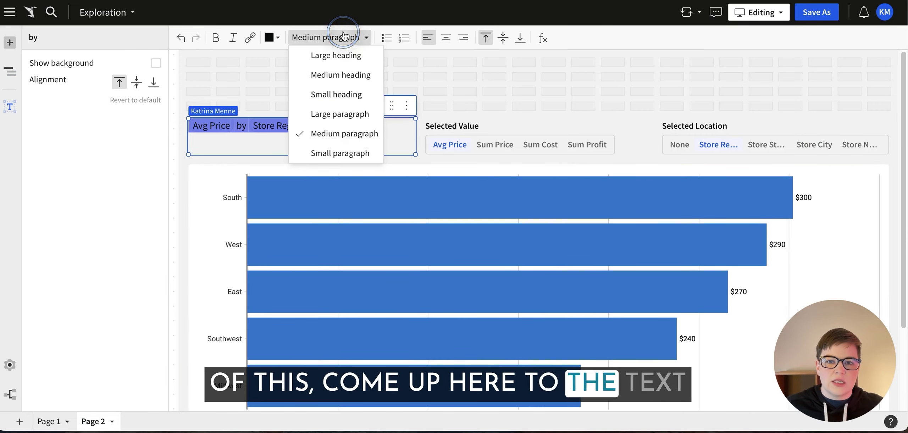
{"action": "left_click", "coordinate": [331, 94]}
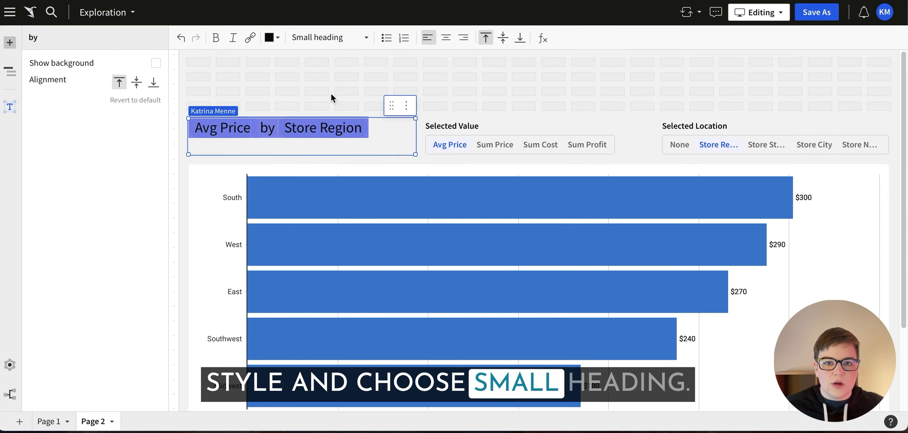
{"action": "left_click", "coordinate": [354, 94]}
- Narrow the title text element slightly to leave a gap before the Selected Value control
{"action": "left_click", "coordinate": [415, 130]}
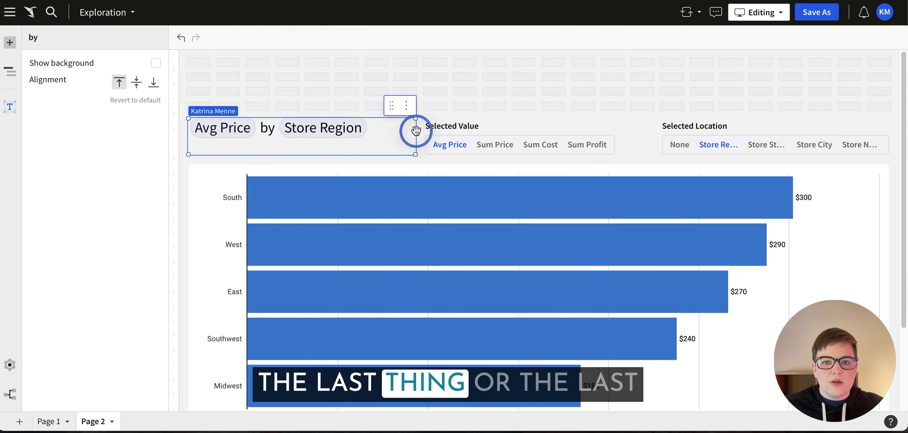
{"action": "left_click_drag", "start_coordinate": [415, 140], "coordinate": [395, 141]}
{"action": "left_click", "coordinate": [306, 101]}
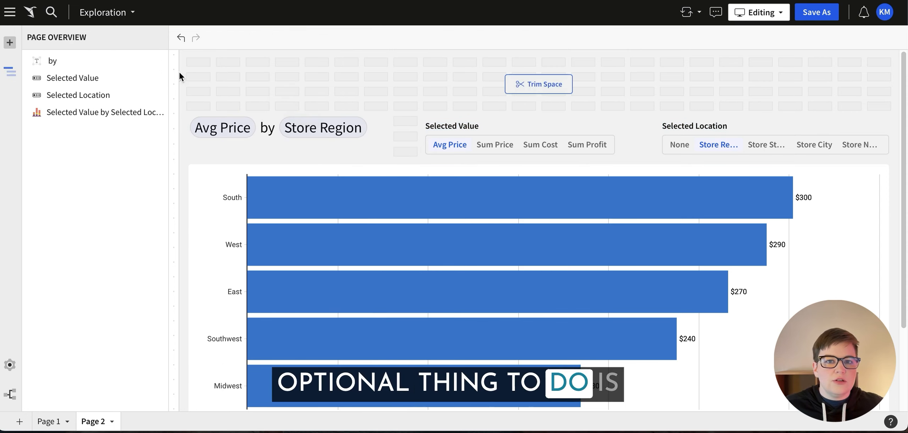
- Add a divider in the gap between the title text and the Selected Value control, and set its orientation to Vertical
{"action": "left_click", "coordinate": [8, 43]}
{"action": "scroll", "coordinate": [53, 319], "scroll_direction": "down", "scroll_amount": 2}
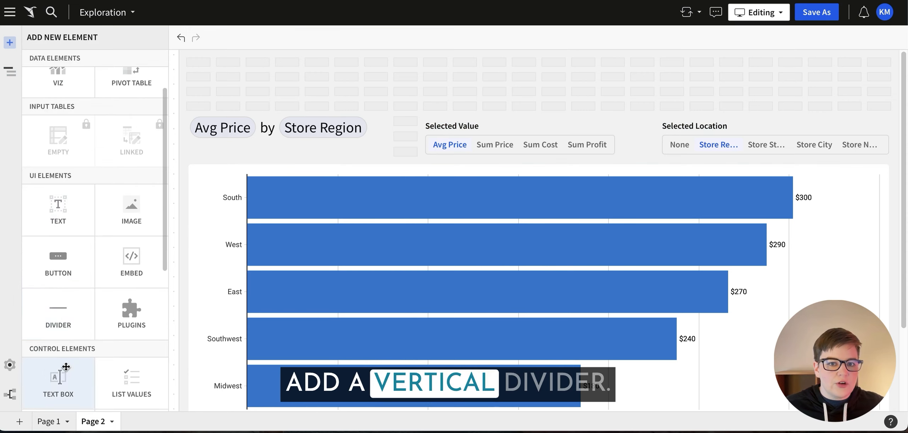
{"action": "left_click_drag", "start_coordinate": [52, 315], "coordinate": [403, 133]}
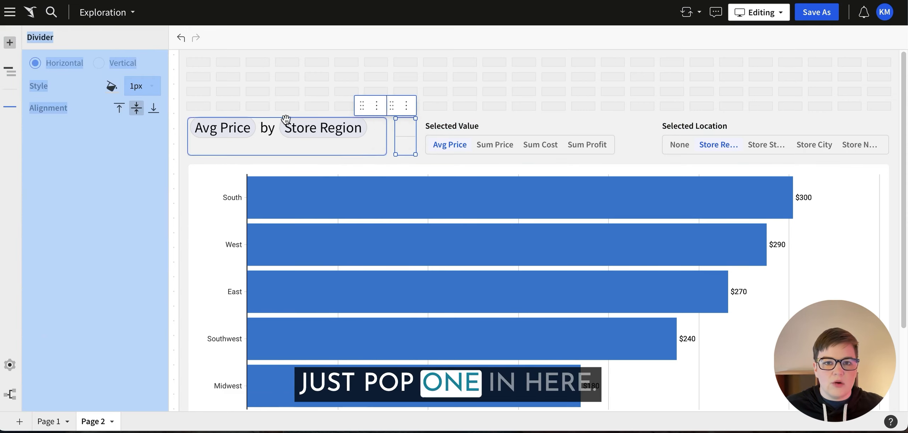
{"action": "left_click", "coordinate": [241, 77]}
{"action": "left_click", "coordinate": [405, 137]}
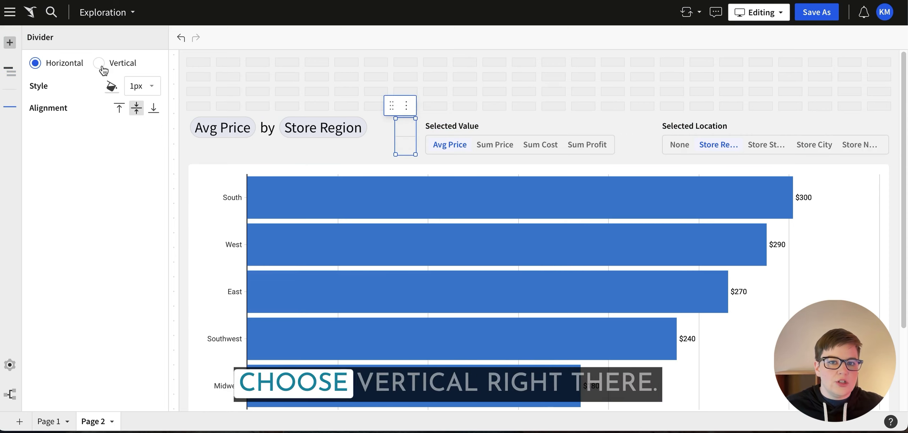
{"action": "left_click", "coordinate": [342, 95]}
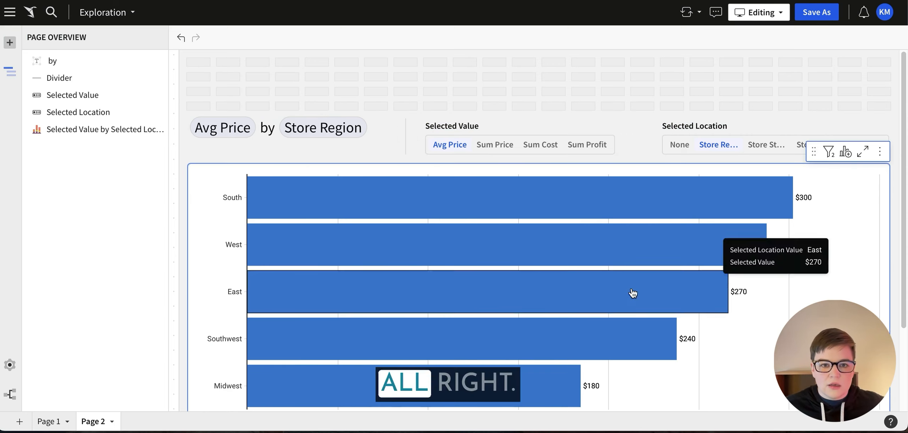
- Check the remaining requirements on Page 1 and hide the X-axis grid lines of the bar chart on Page 2
{"action": "left_click", "coordinate": [60, 419]}
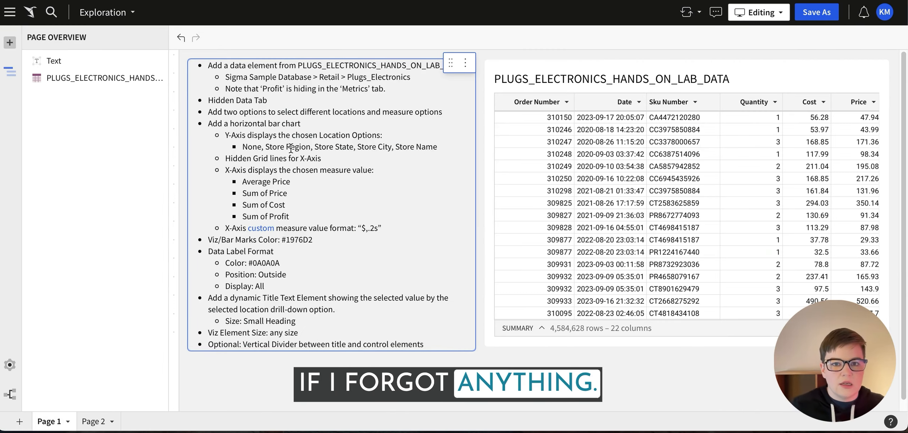
{"action": "left_click_drag", "start_coordinate": [224, 158], "coordinate": [321, 158]}
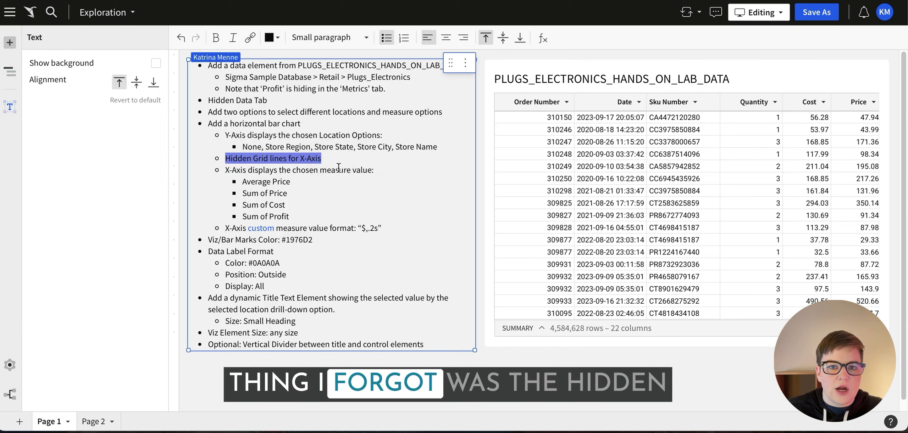
{"action": "left_click", "coordinate": [98, 422]}
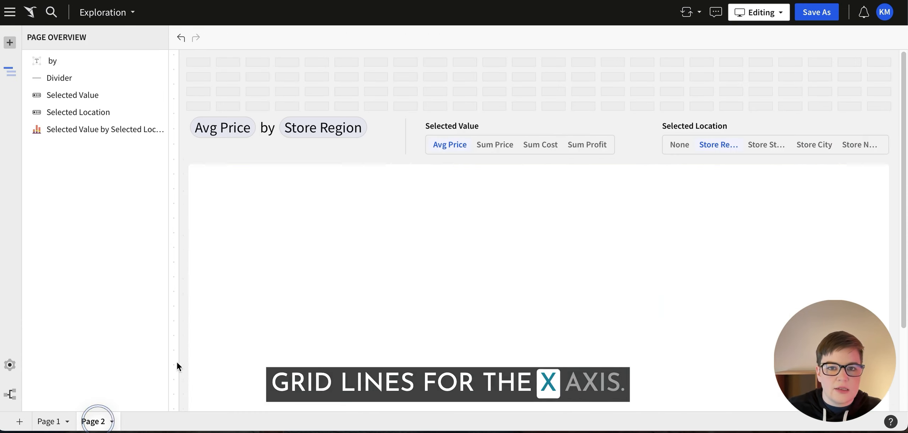
{"action": "left_click", "coordinate": [220, 193]}
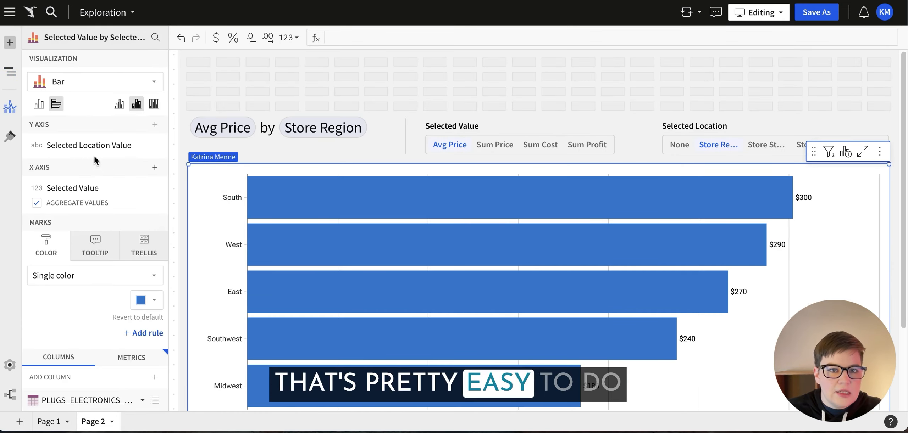
{"action": "left_click", "coordinate": [10, 136]}
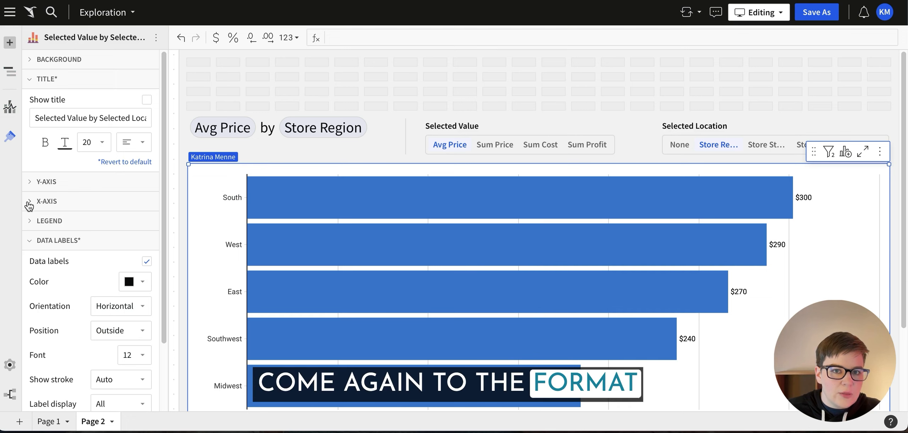
{"action": "left_click", "coordinate": [77, 202]}
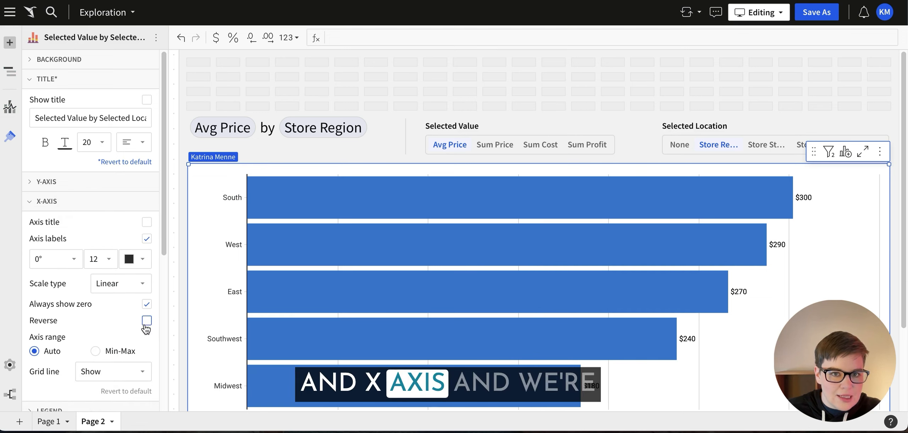
{"action": "left_click", "coordinate": [119, 378]}
{"action": "left_click", "coordinate": [115, 340]}
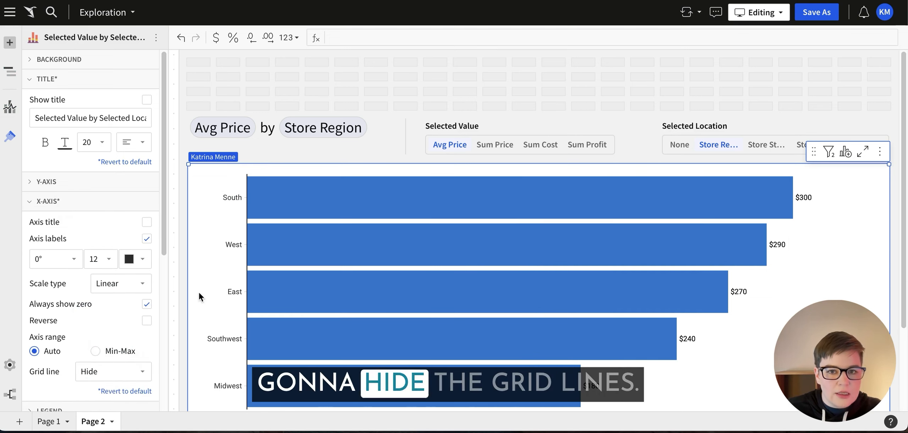
- Preview the workbook and test the location control with Store State
{"action": "left_click", "coordinate": [762, 12]}
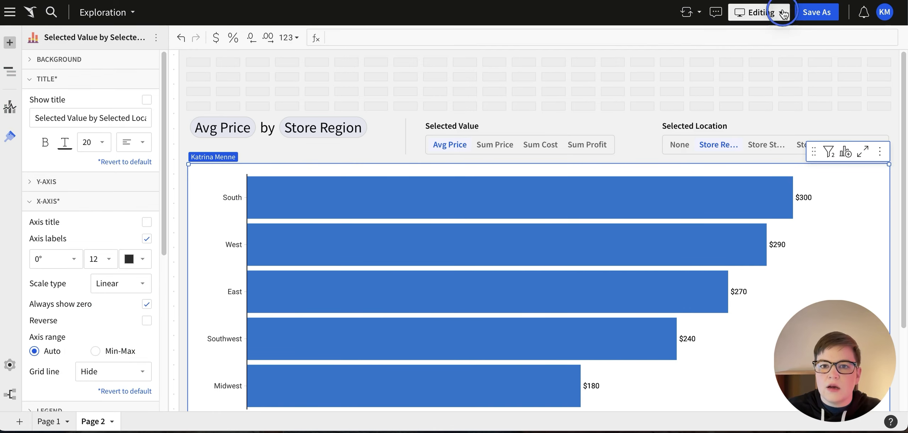
{"action": "left_click", "coordinate": [724, 99]}
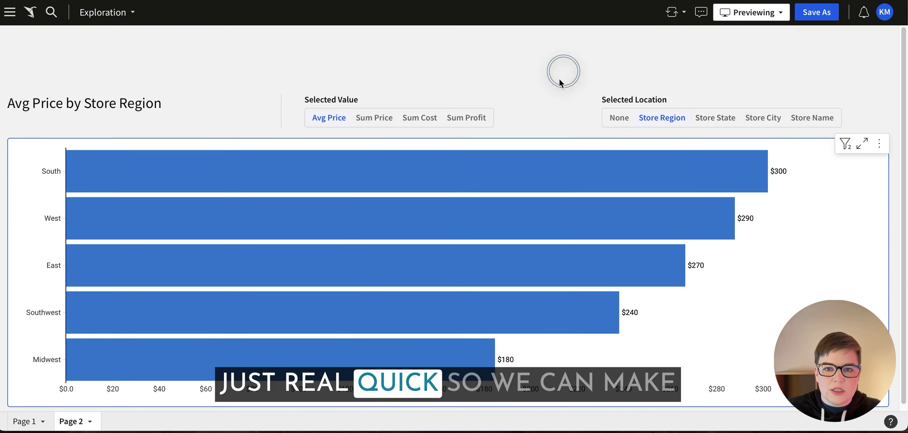
{"action": "left_click", "coordinate": [702, 118]}
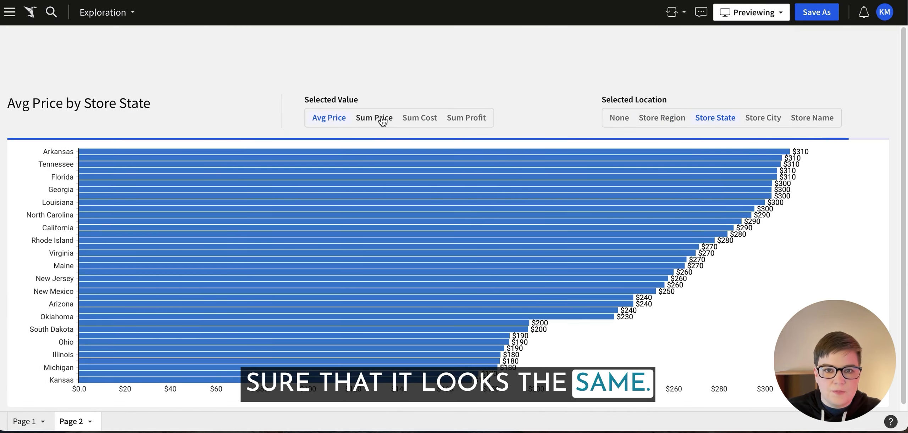
- Test the measure control with Sum Price and Sum Cost, and return the chart to Avg Price by Store Region
{"action": "left_click", "coordinate": [380, 120]}
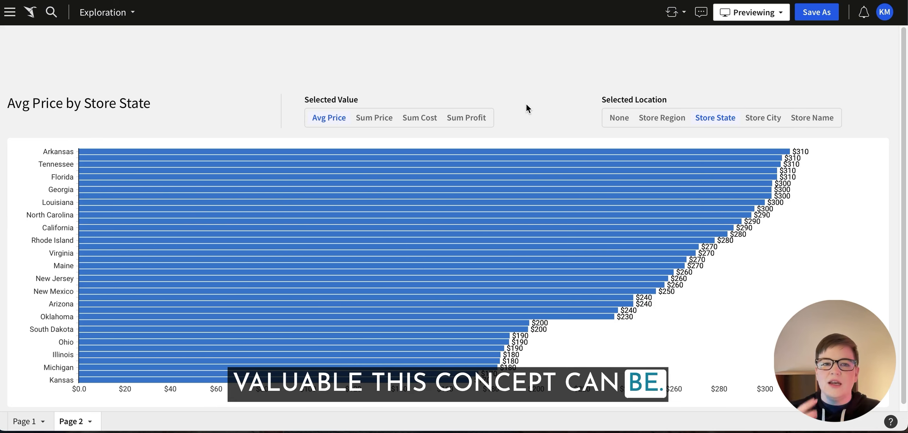
{"action": "left_click", "coordinate": [373, 118]}
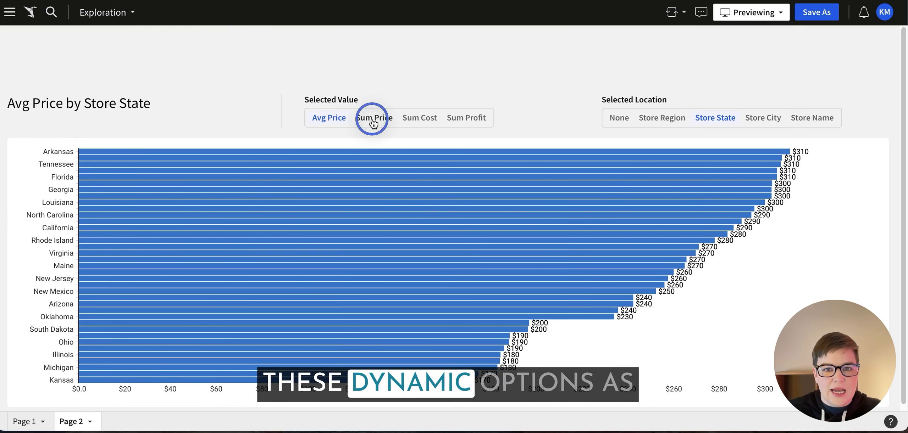
{"action": "left_click", "coordinate": [409, 119]}
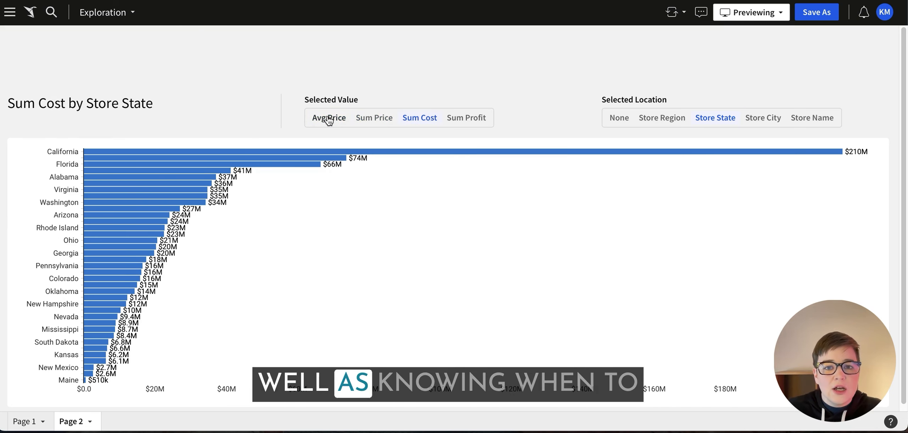
{"action": "left_click", "coordinate": [328, 120]}
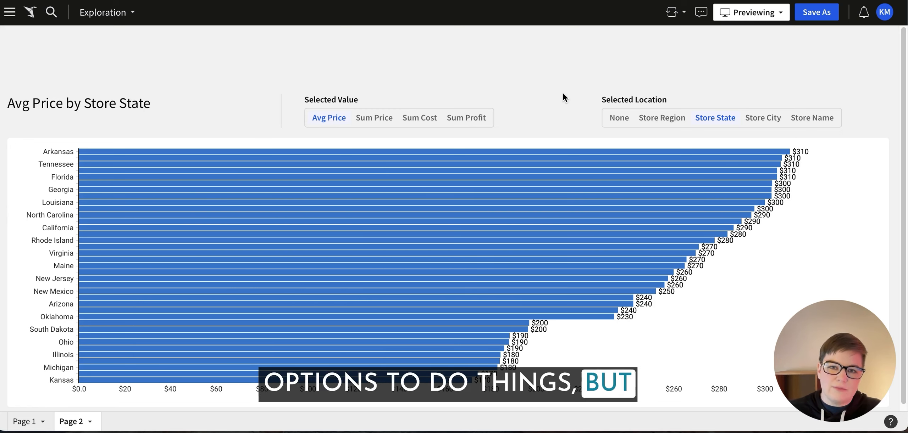
{"action": "left_click", "coordinate": [657, 125]}
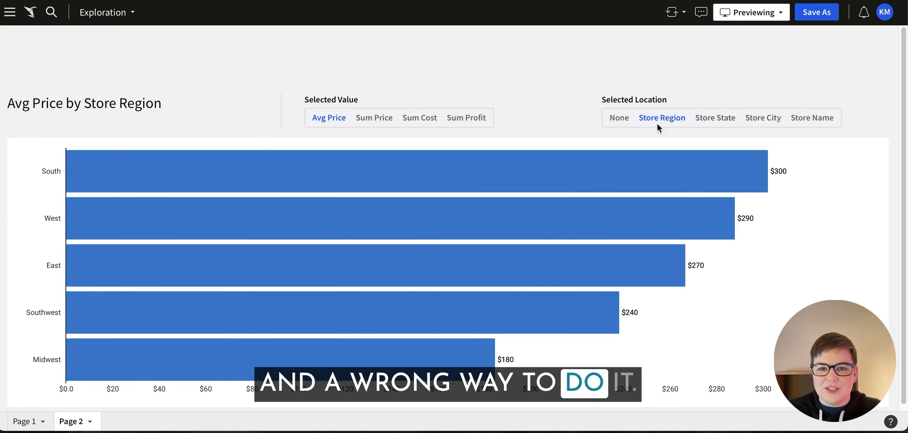